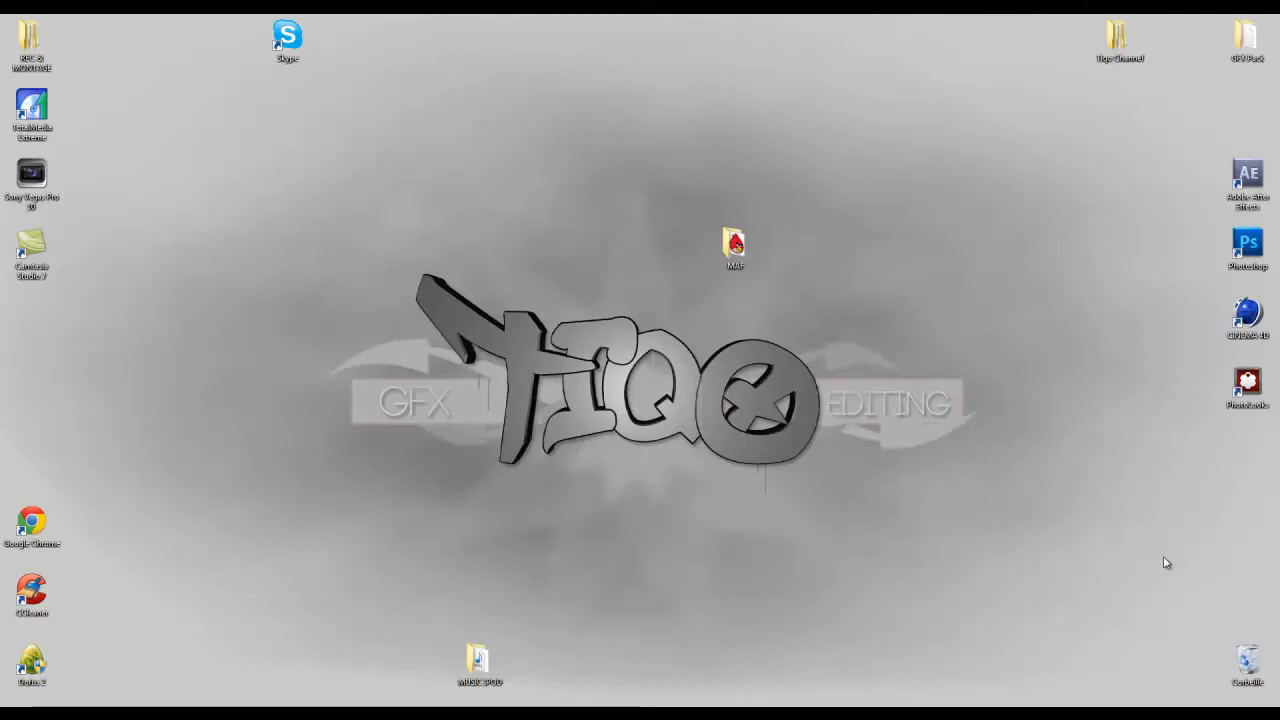
Open the MAF folder on the desktop to find the 23232 bird image, and switch to Photoshop
{"action": "left_click", "coordinate": [523, 494]}
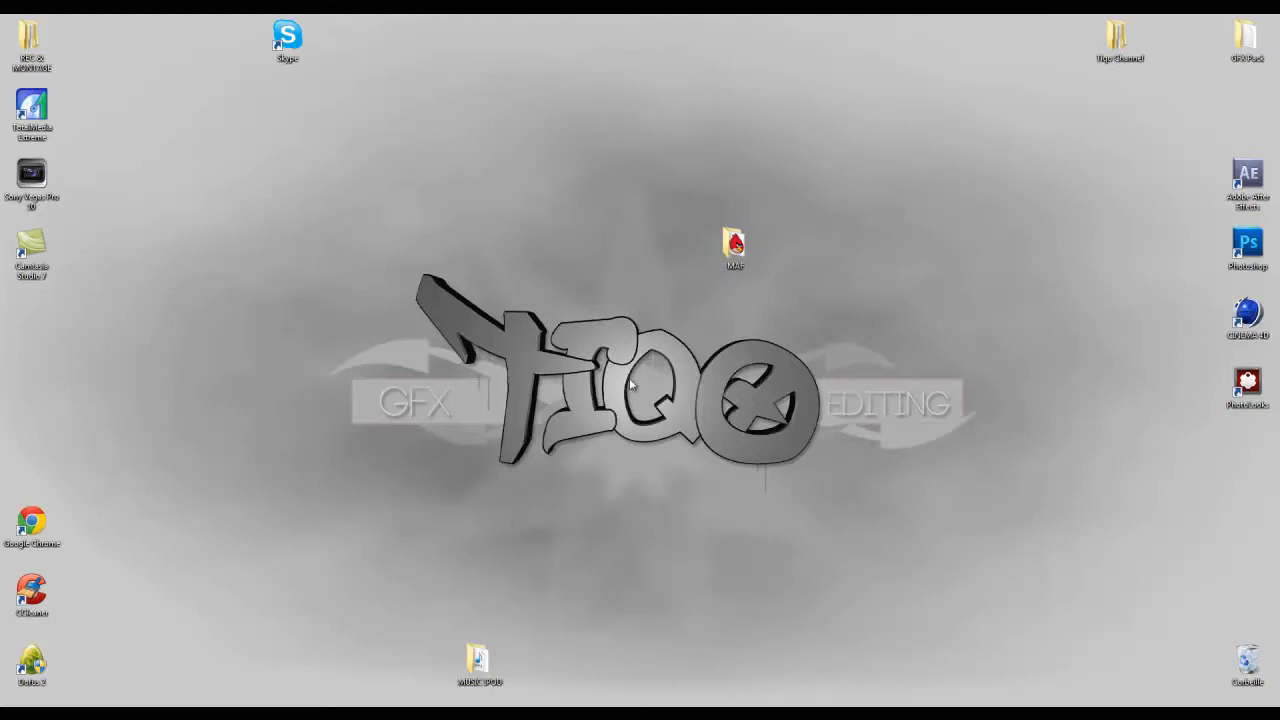
{"action": "double_click", "coordinate": [735, 245]}
{"action": "left_click", "coordinate": [445, 149]}
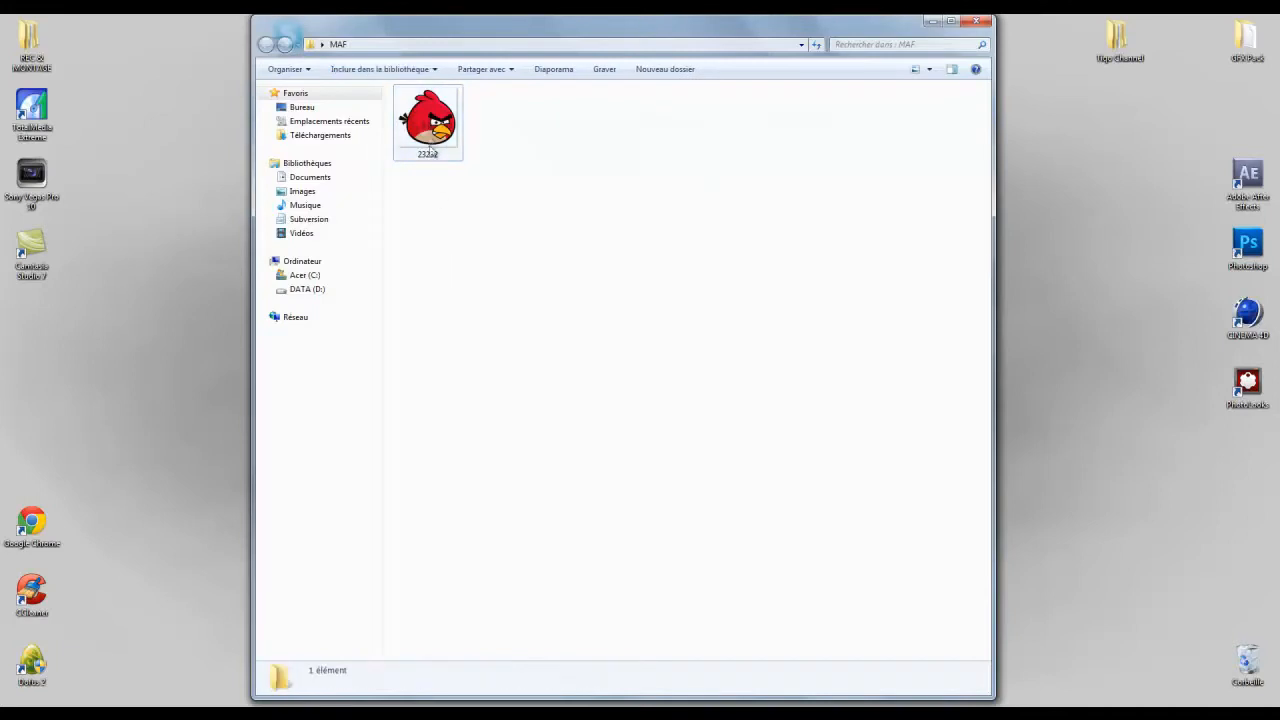
{"action": "left_click", "coordinate": [470, 516]}
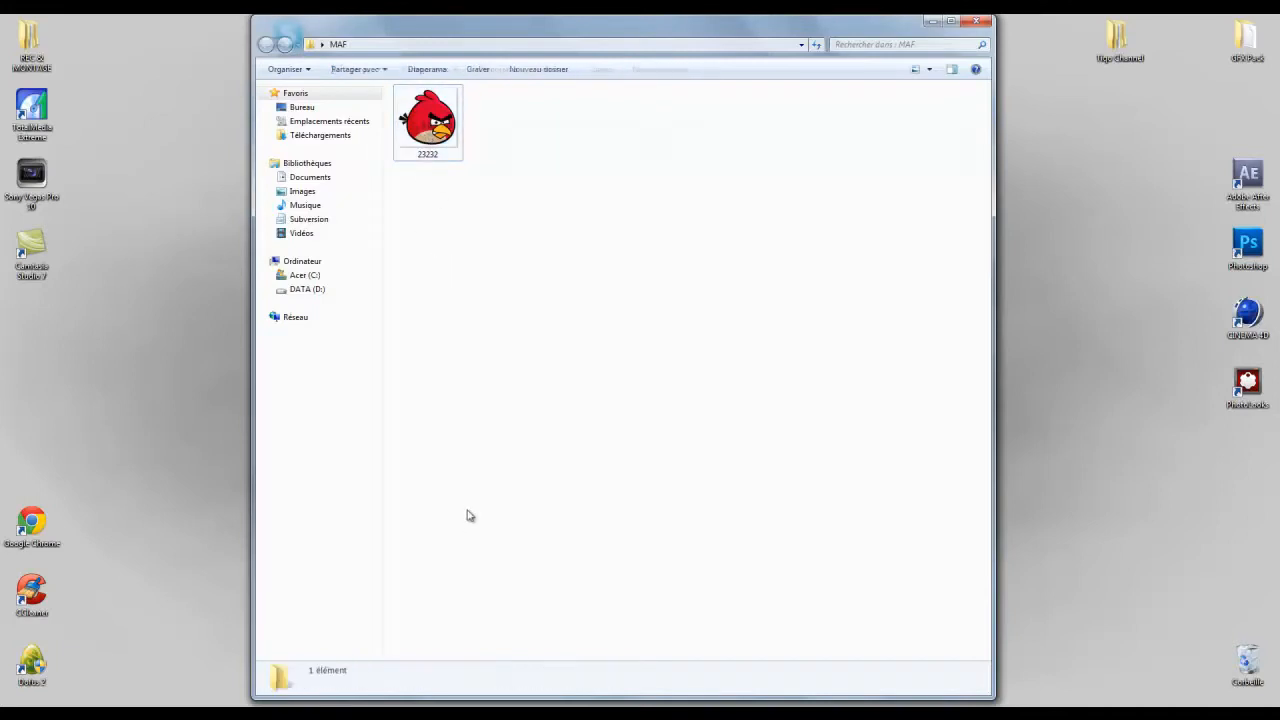
{"action": "left_click", "coordinate": [444, 157]}
{"action": "left_click", "coordinate": [603, 329]}
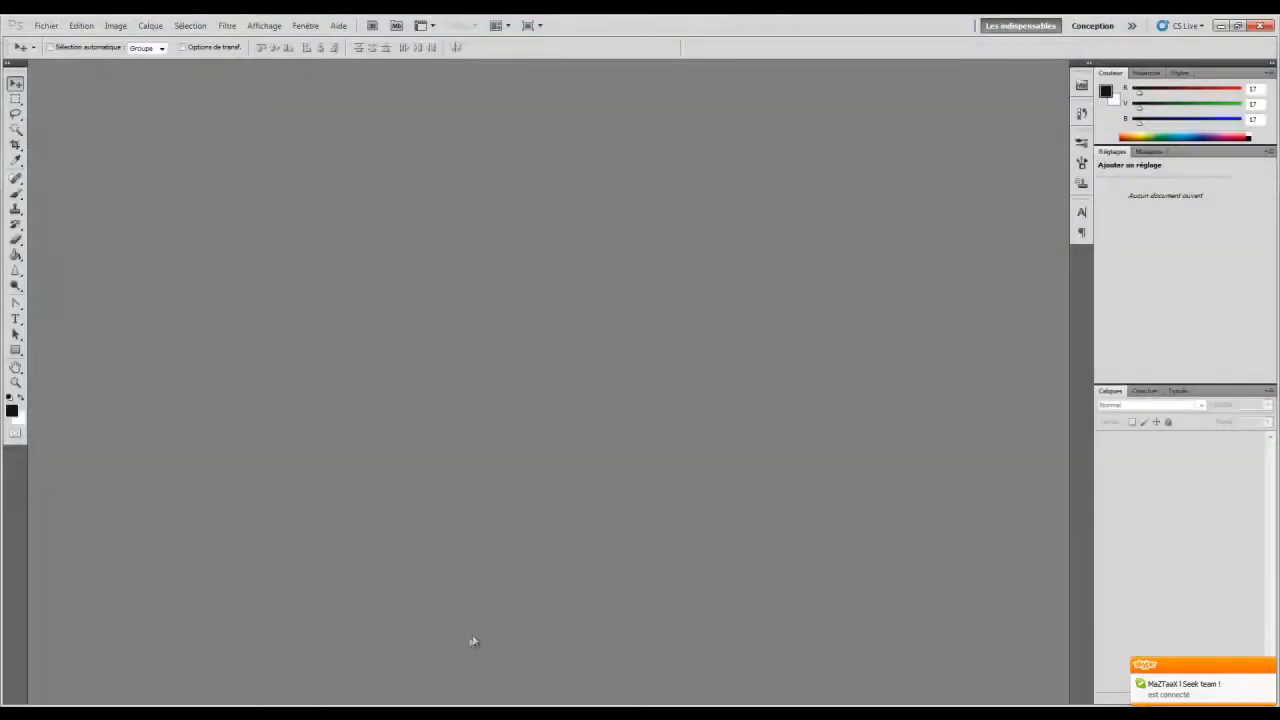
Create a new 1920 by 1080 pixel document with a resolution of 72 pixels per inch and a white background
{"action": "left_click", "coordinate": [47, 25]}
{"action": "left_click", "coordinate": [66, 41]}
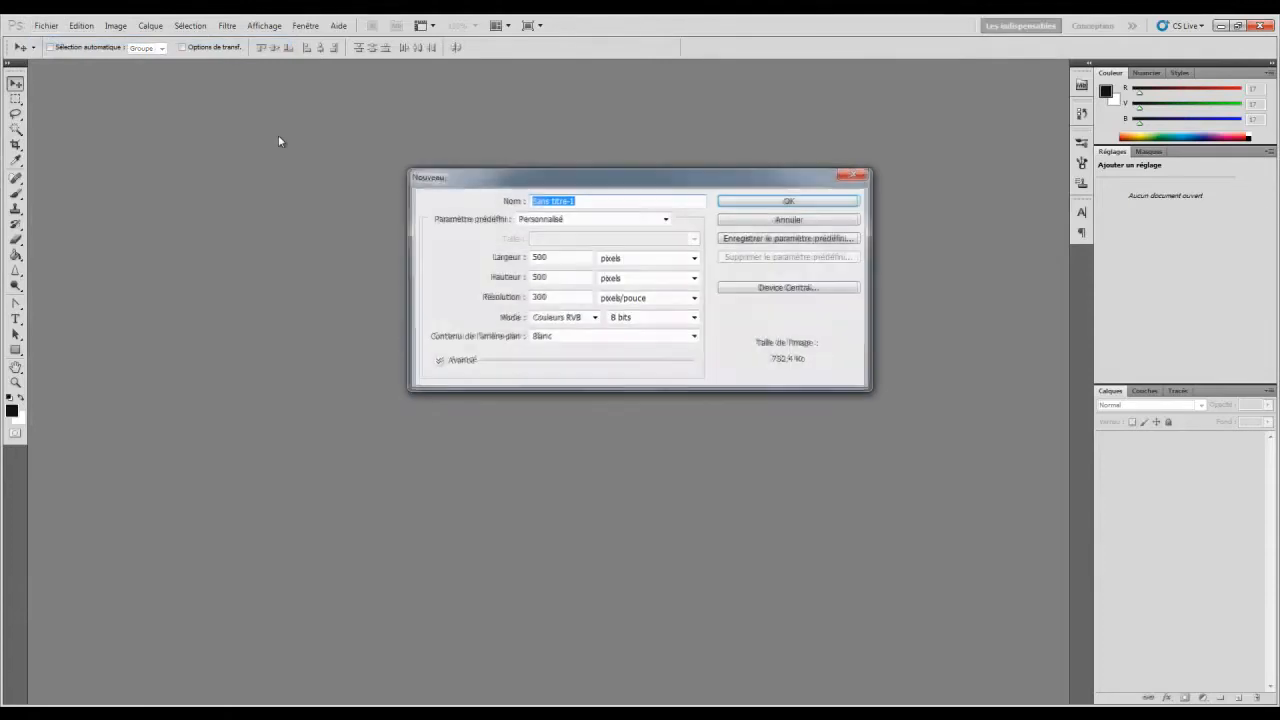
{"action": "double_click", "coordinate": [561, 257]}
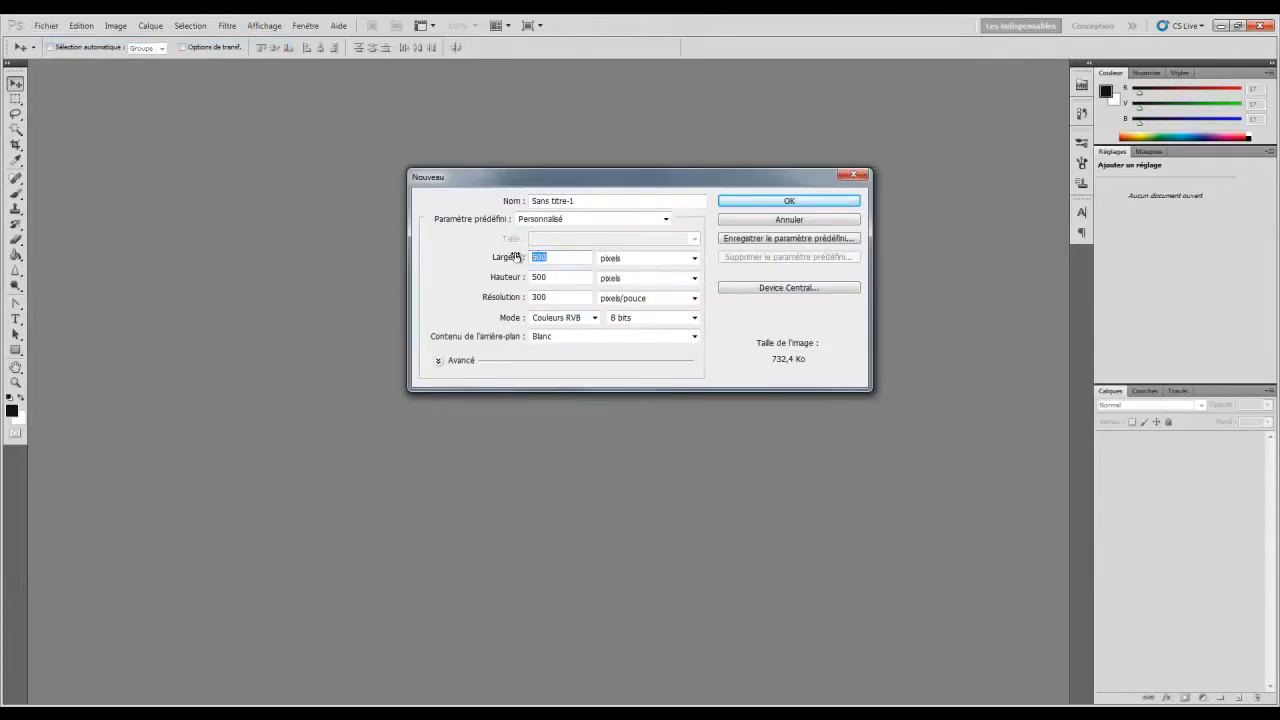
{"action": "type", "text": "1920"}
{"action": "left_click", "coordinate": [482, 278]}
{"action": "type", "text": "108"}
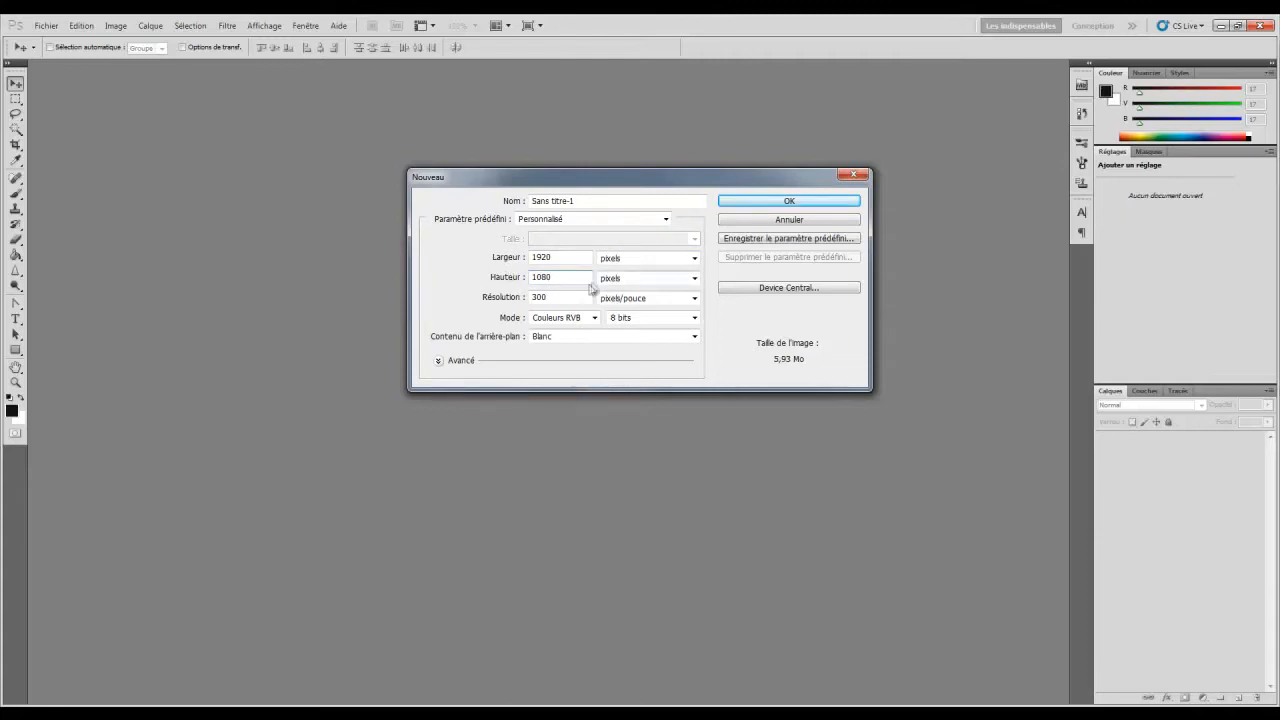
{"action": "key", "text": "Tab"}
{"action": "type", "text": "72"}
{"action": "left_click", "coordinate": [478, 341]}
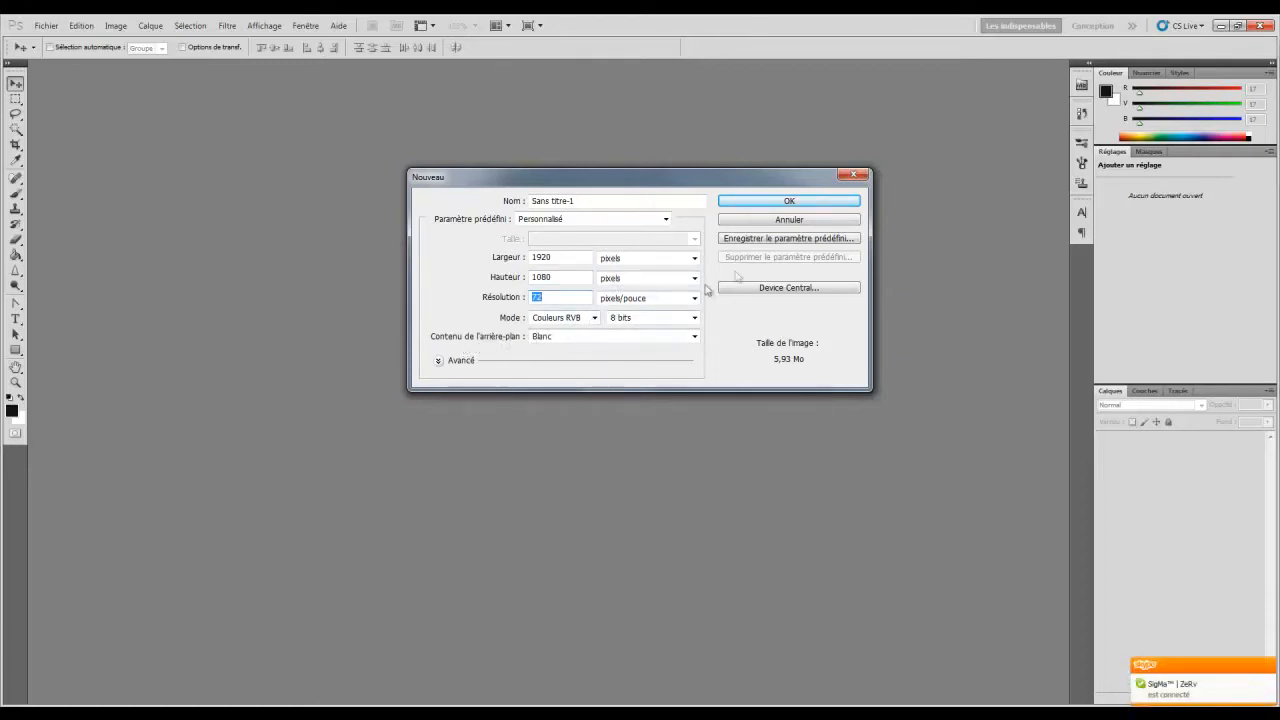
{"action": "left_click", "coordinate": [778, 202]}
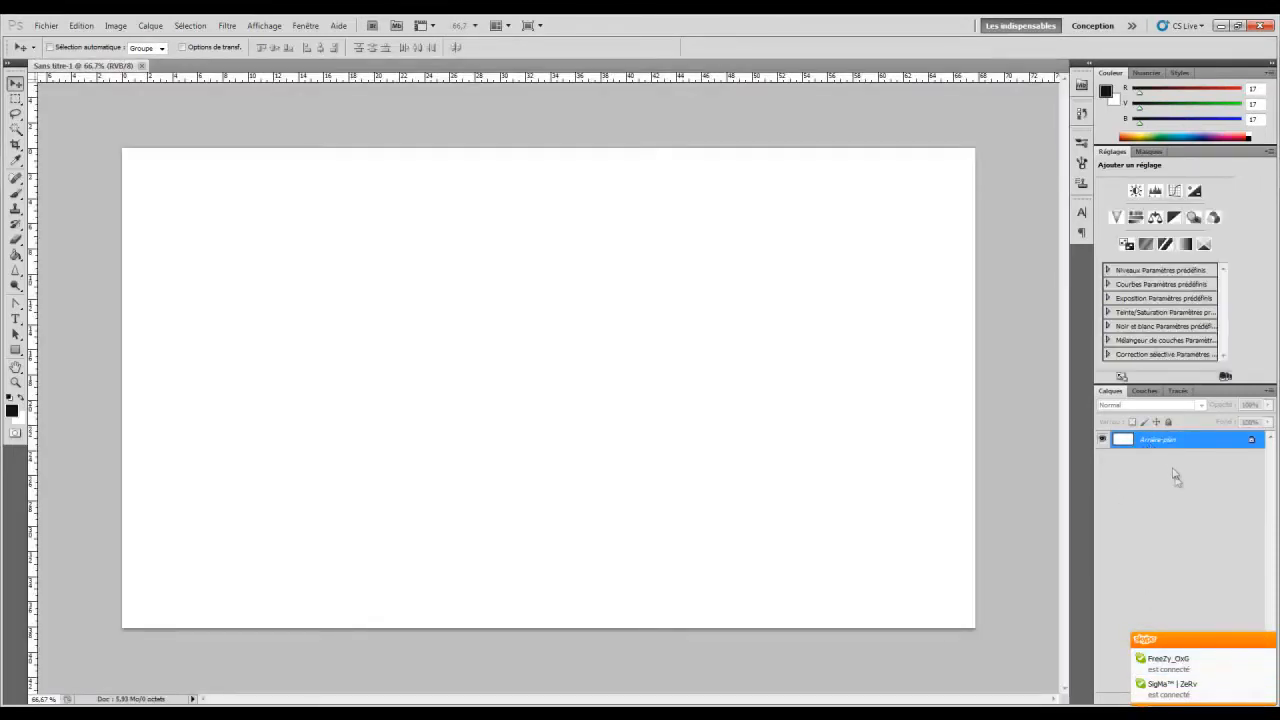
{"action": "left_click", "coordinate": [1268, 640]}
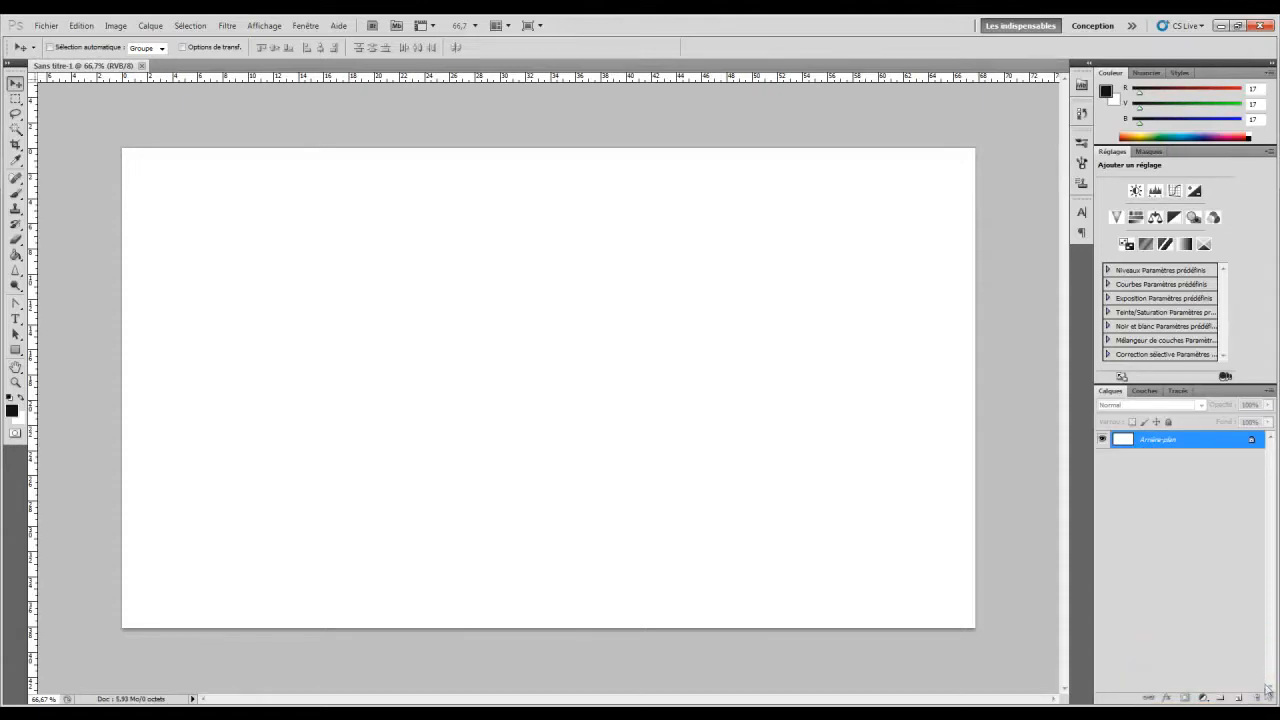
Place the 23232 bird image from the MAF folder into the document, scaled to about 414% wide and 378% high
{"action": "left_click", "coordinate": [450, 708]}
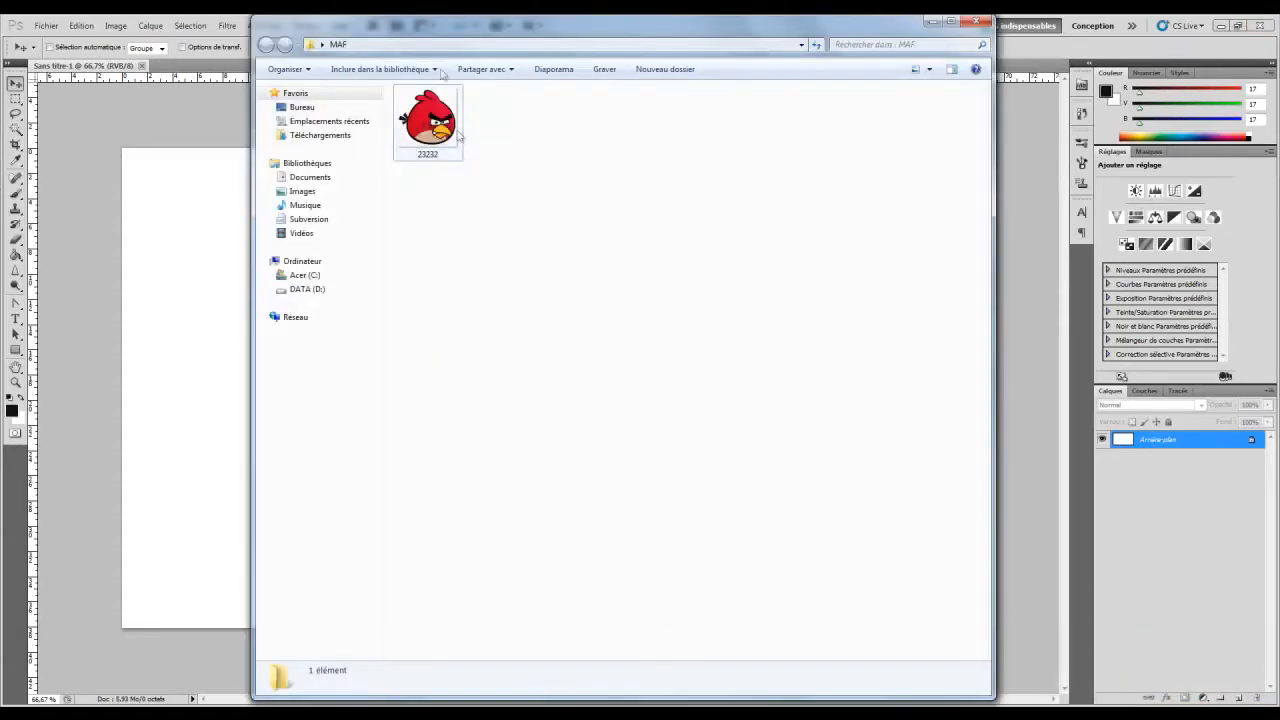
{"action": "left_click_drag", "start_coordinate": [425, 98], "coordinate": [214, 332]}
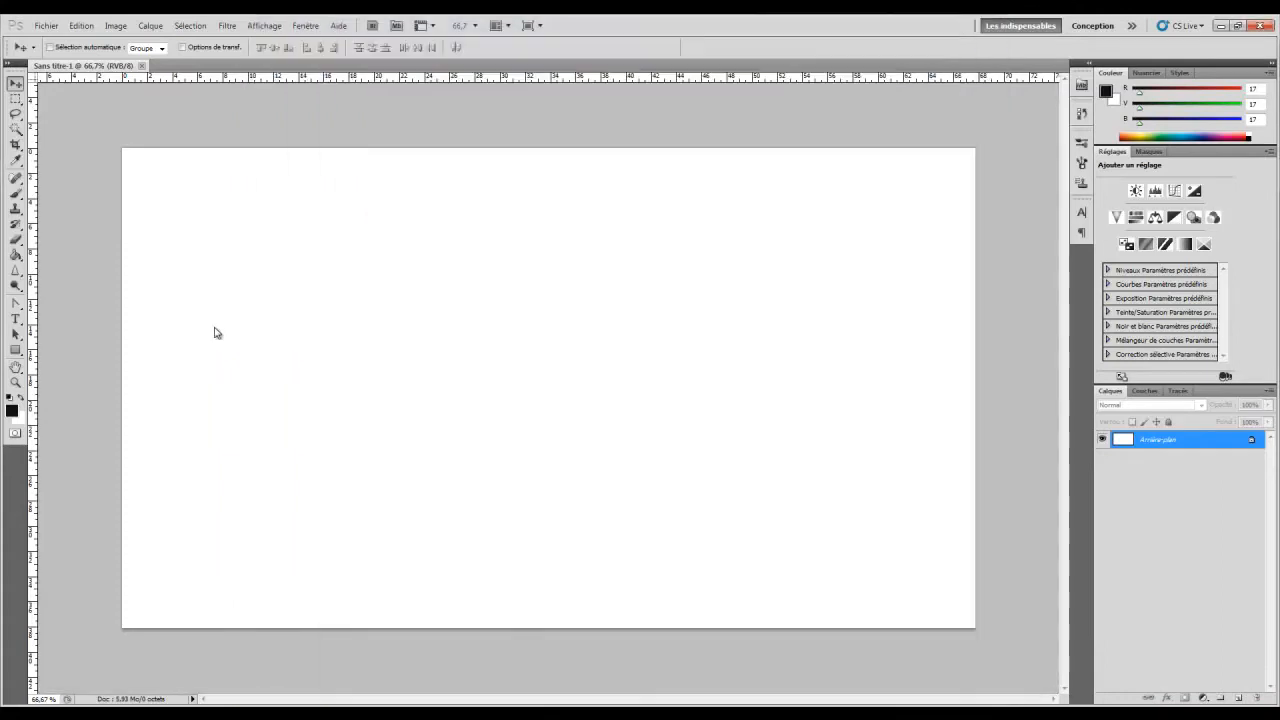
{"action": "left_click", "coordinate": [44, 26]}
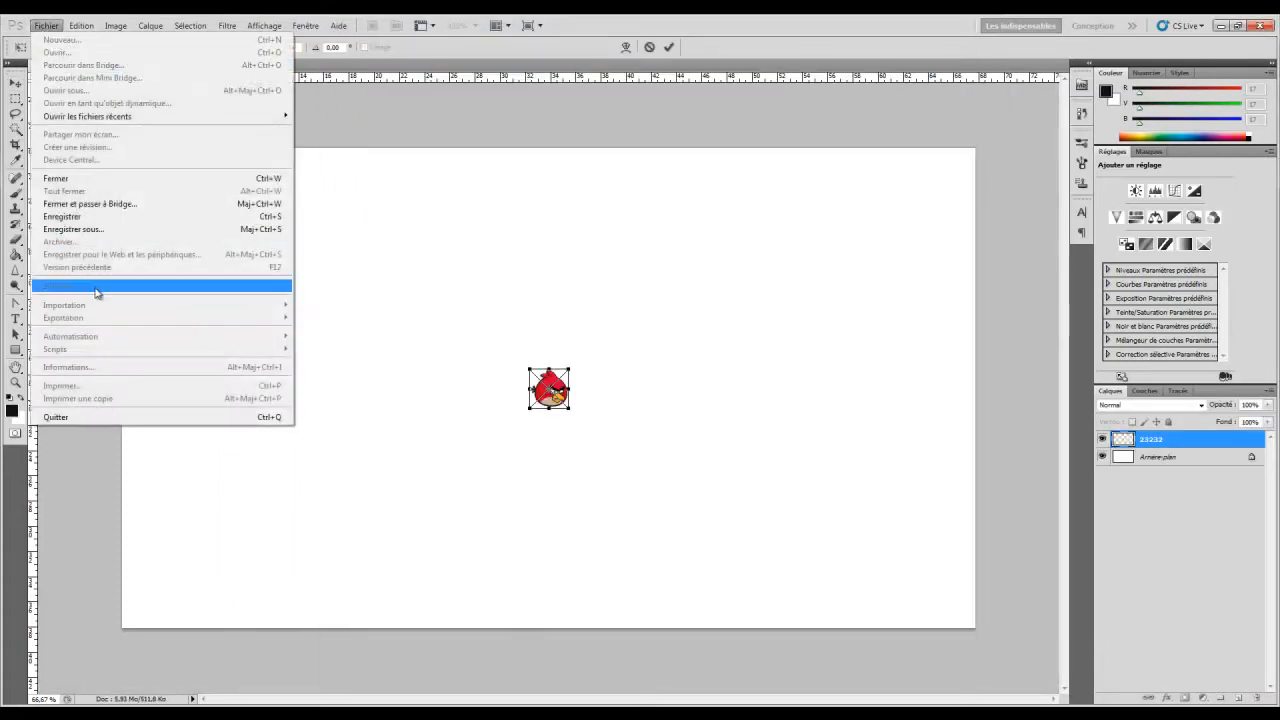
{"action": "left_click", "coordinate": [568, 413]}
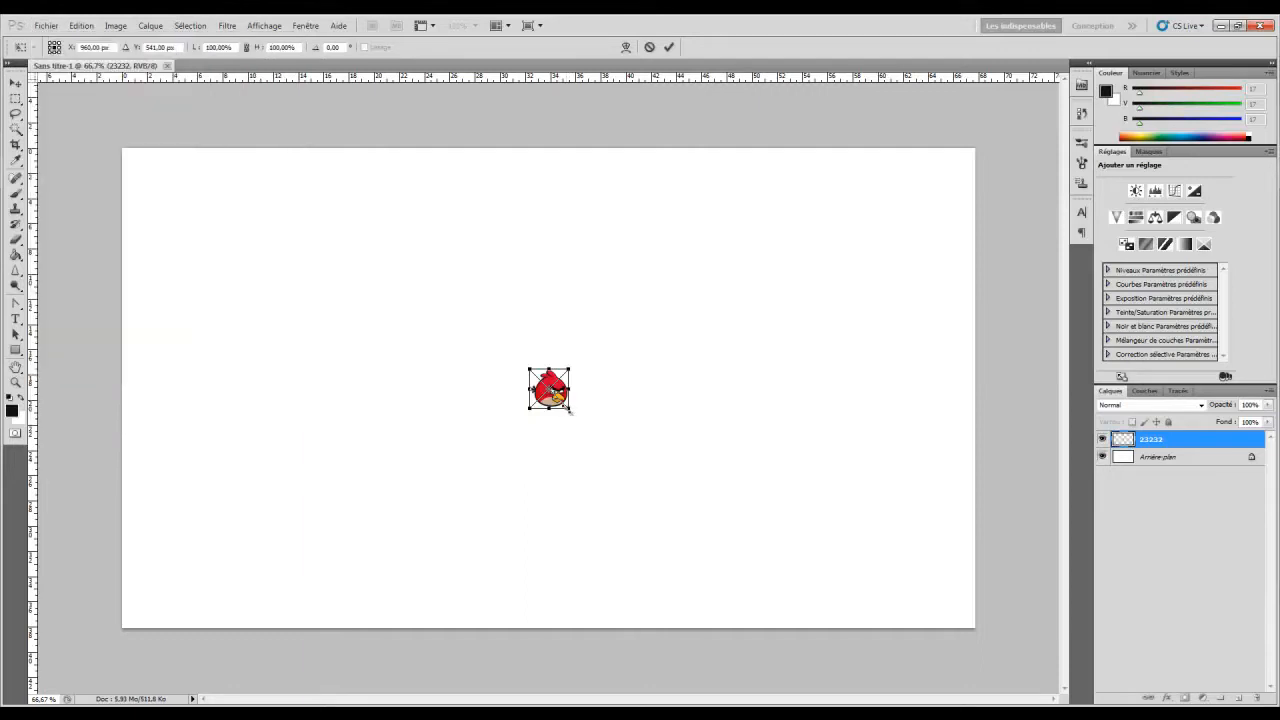
{"action": "left_click_drag", "start_coordinate": [572, 411], "coordinate": [685, 515]}
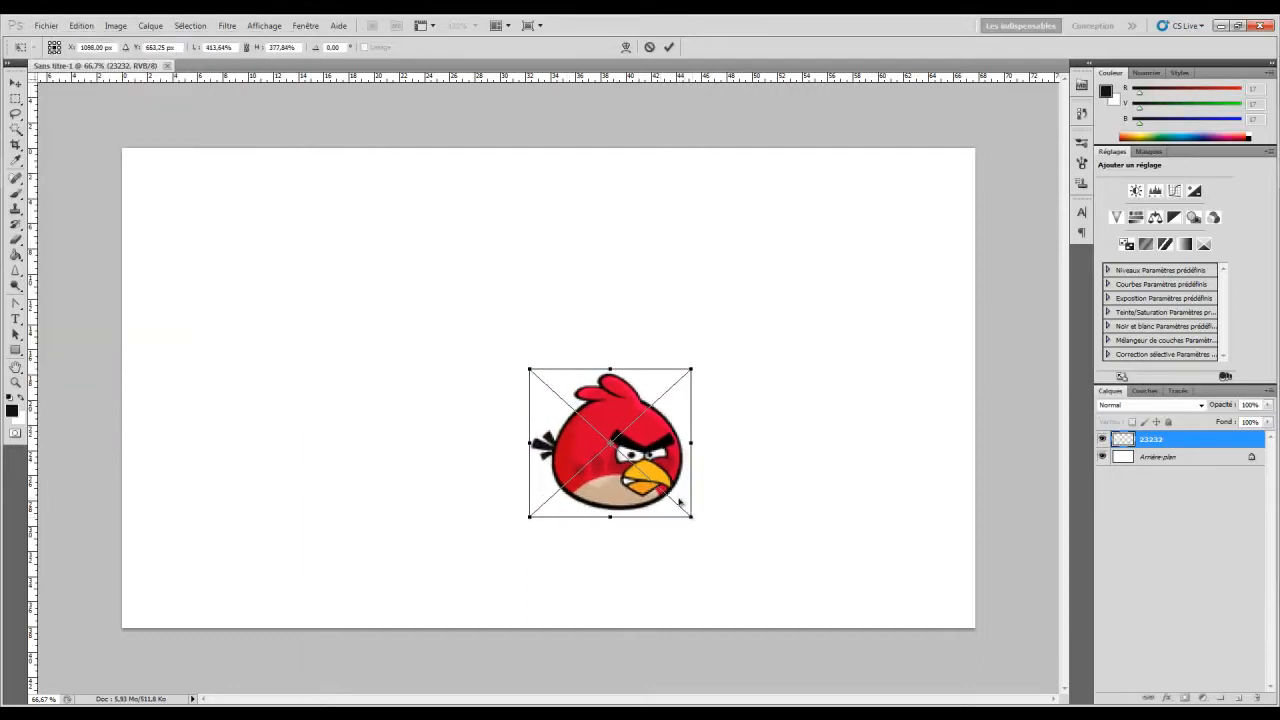
{"action": "key", "text": "Return"}
Move the bird to the left part of the canvas and enlarge it to about 468% wide and 448% high
{"action": "left_click_drag", "start_coordinate": [645, 470], "coordinate": [350, 386]}
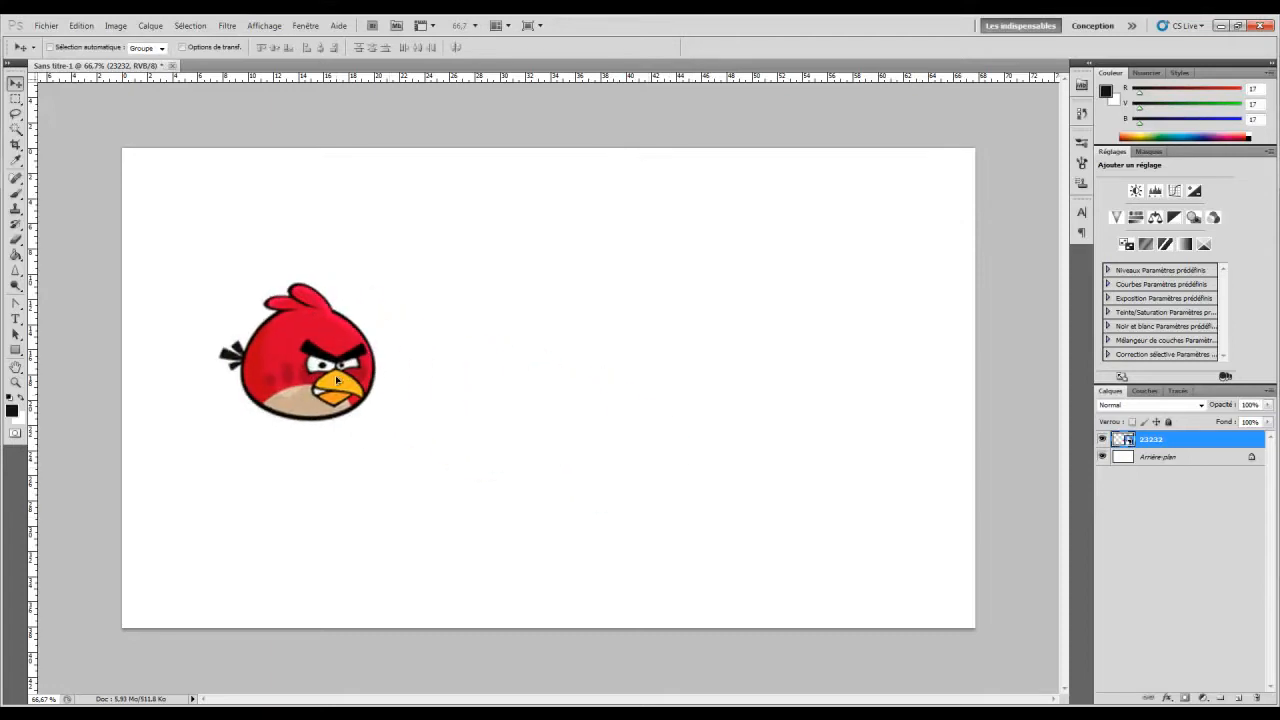
{"action": "key", "text": "ctrl+t"}
{"action": "left_click_drag", "start_coordinate": [382, 432], "coordinate": [402, 456]}
{"action": "key", "text": "Return"}
{"action": "left_click_drag", "start_coordinate": [338, 421], "coordinate": [326, 404]}
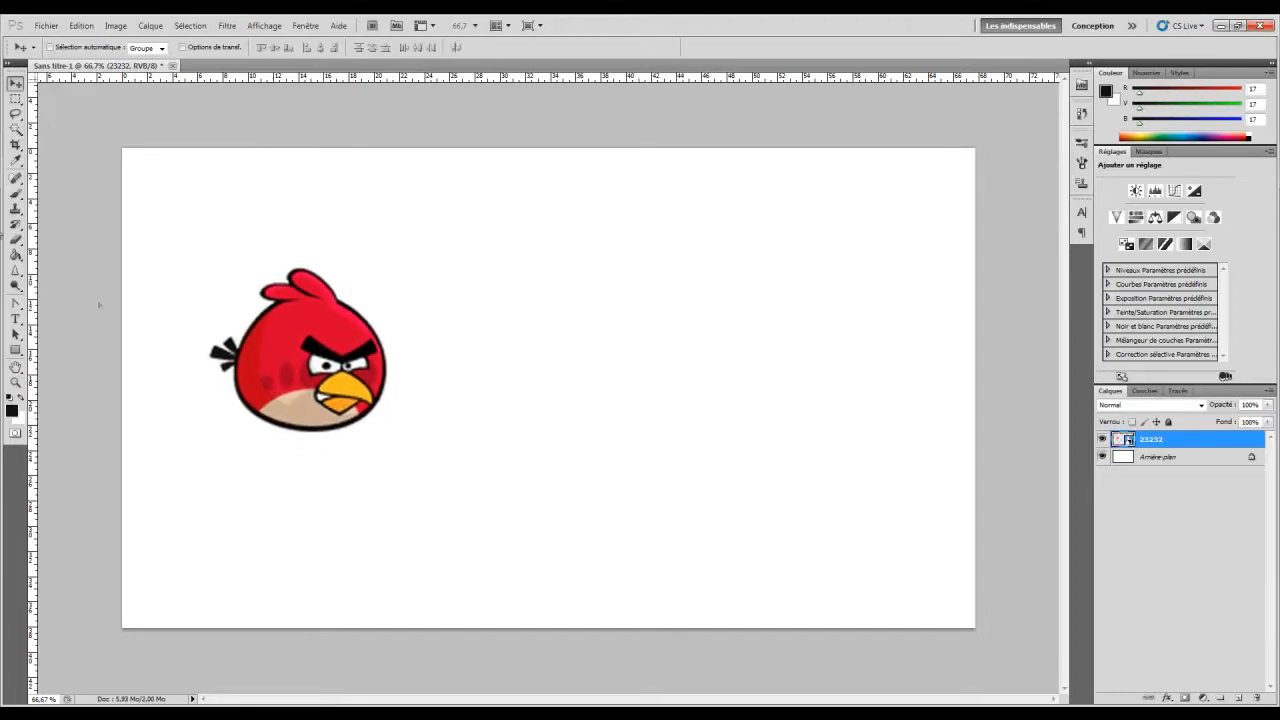
Add the text "Tiqo" in black at 300 pt and position it to the right of the bird
{"action": "left_click", "coordinate": [15, 320]}
{"action": "left_click", "coordinate": [477, 289]}
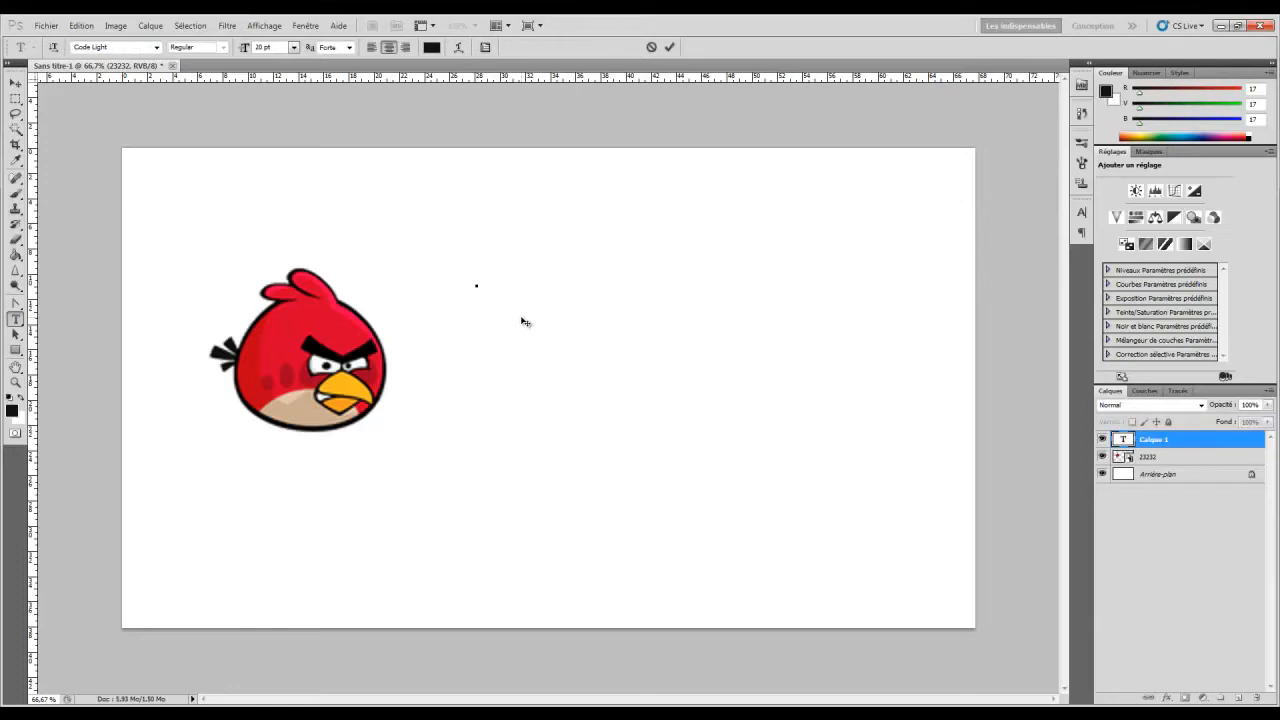
{"action": "left_click", "coordinate": [431, 50]}
{"action": "left_click_drag", "start_coordinate": [630, 331], "coordinate": [730, 427]}
{"action": "key", "text": "Return"}
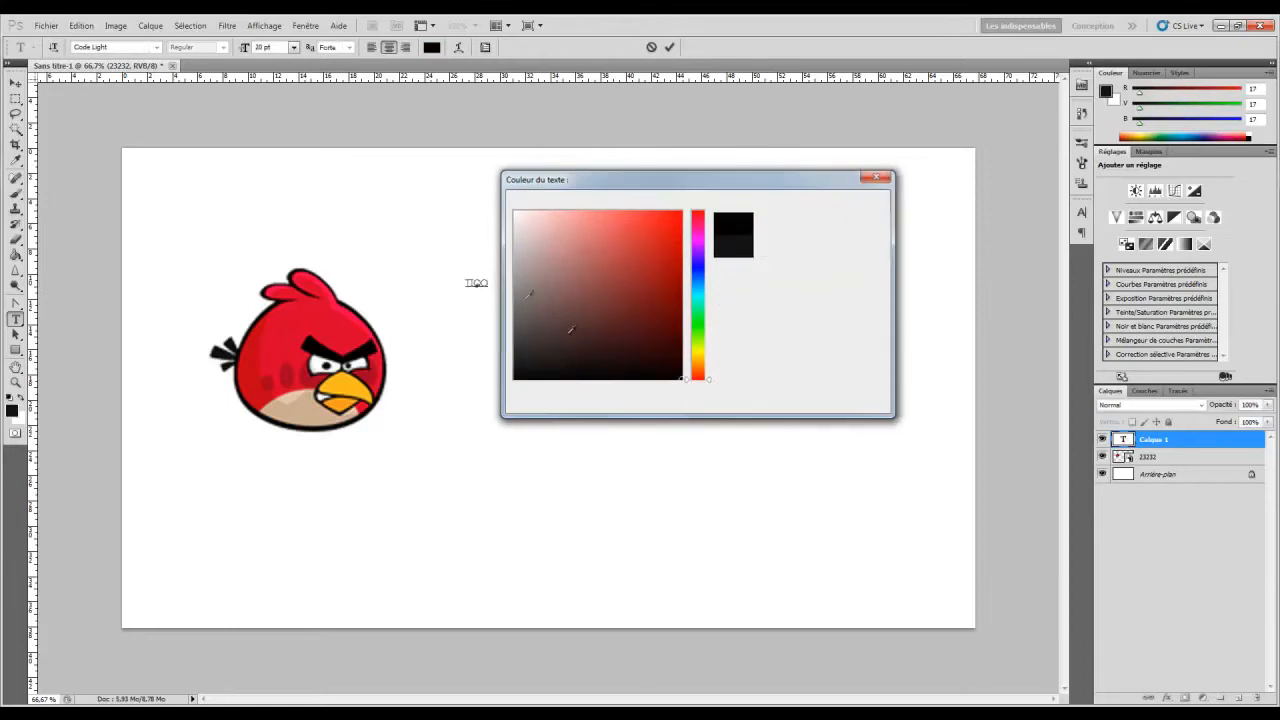
{"action": "key", "text": "ctrl+a"}
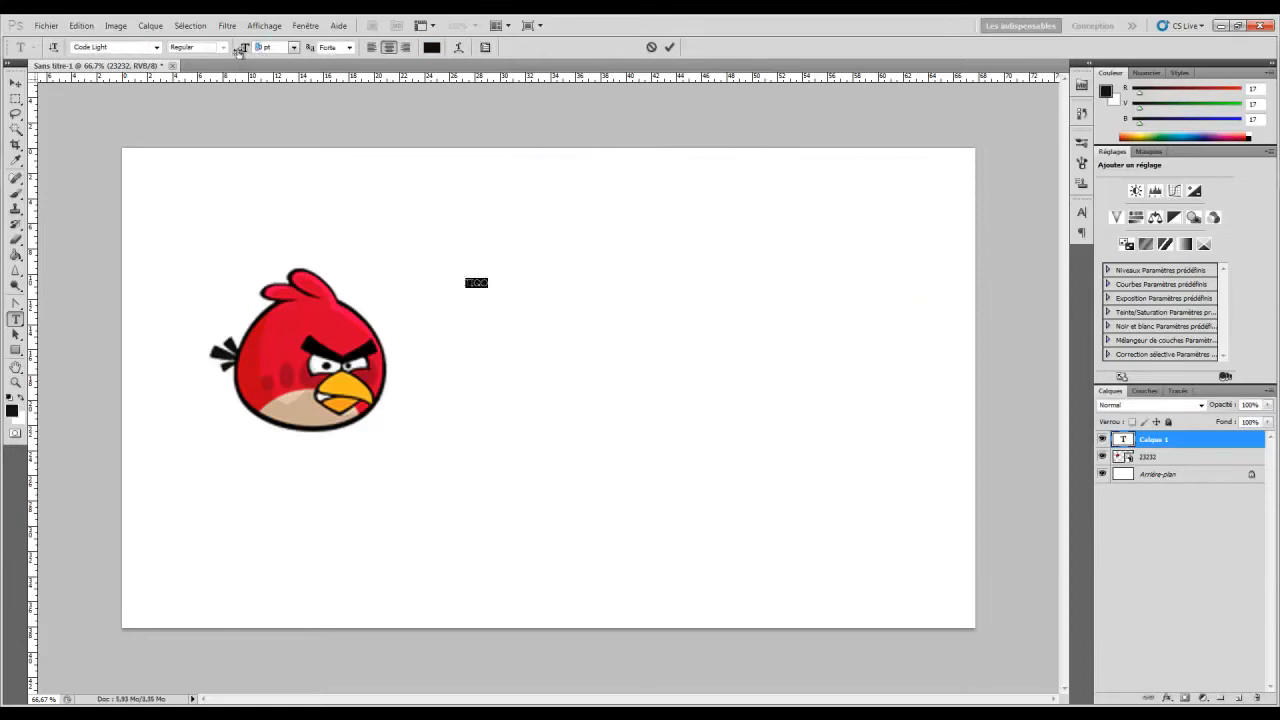
{"action": "type", "text": "300"}
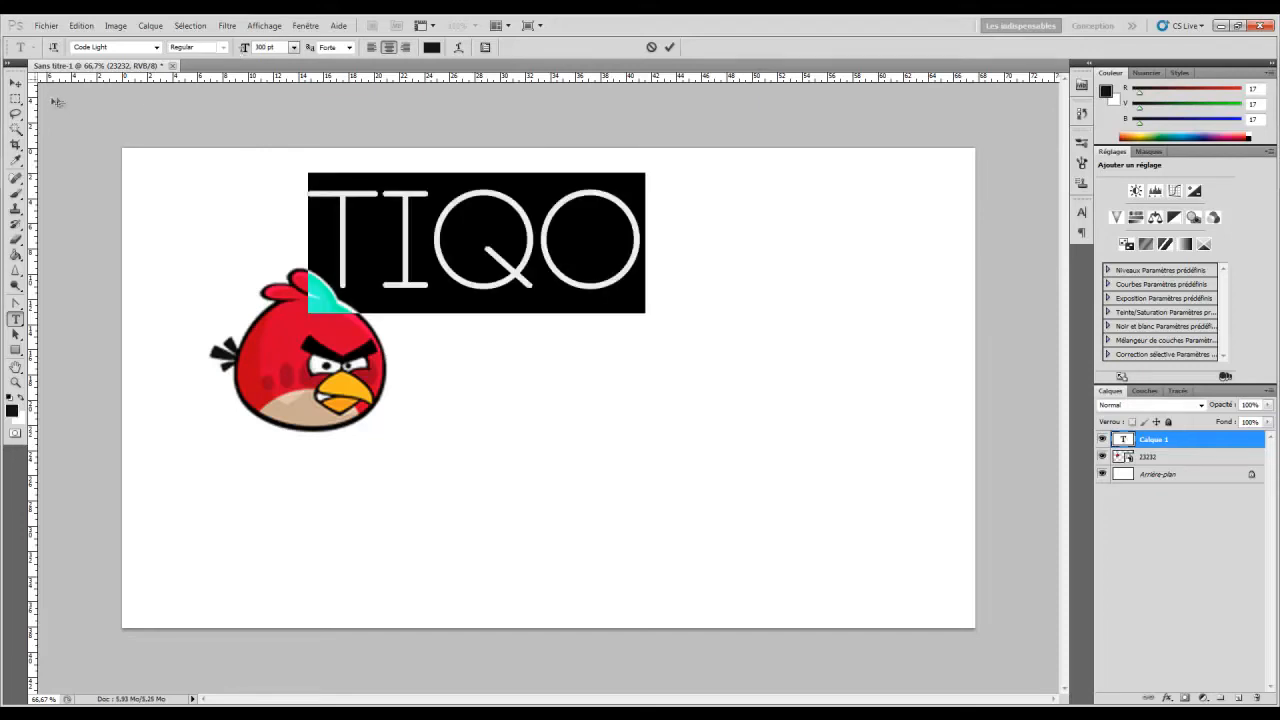
{"action": "left_click", "coordinate": [15, 82]}
{"action": "left_click_drag", "start_coordinate": [475, 262], "coordinate": [606, 344]}
Change the font of the "Tiqo" text to Bebas
{"action": "left_click", "coordinate": [15, 318]}
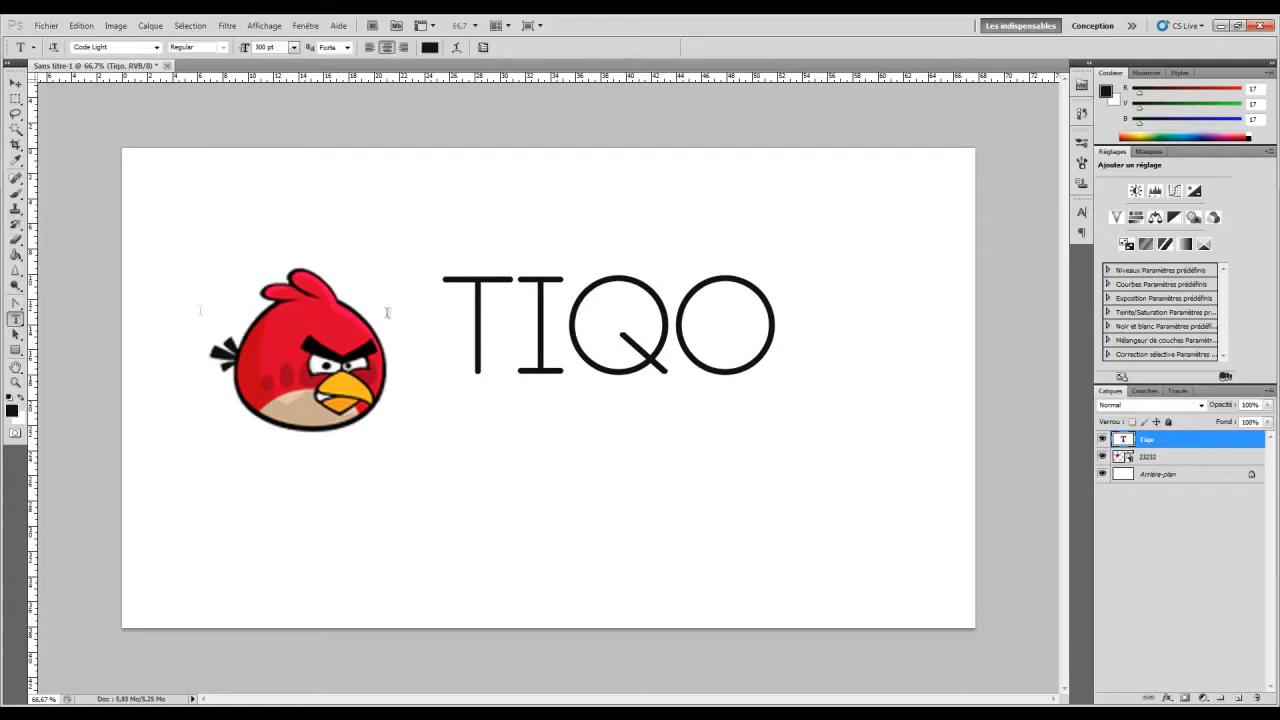
{"action": "left_click", "coordinate": [514, 323]}
{"action": "key", "text": "ctrl+a"}
{"action": "left_click", "coordinate": [127, 46]}
{"action": "type", "text": "Beba"}
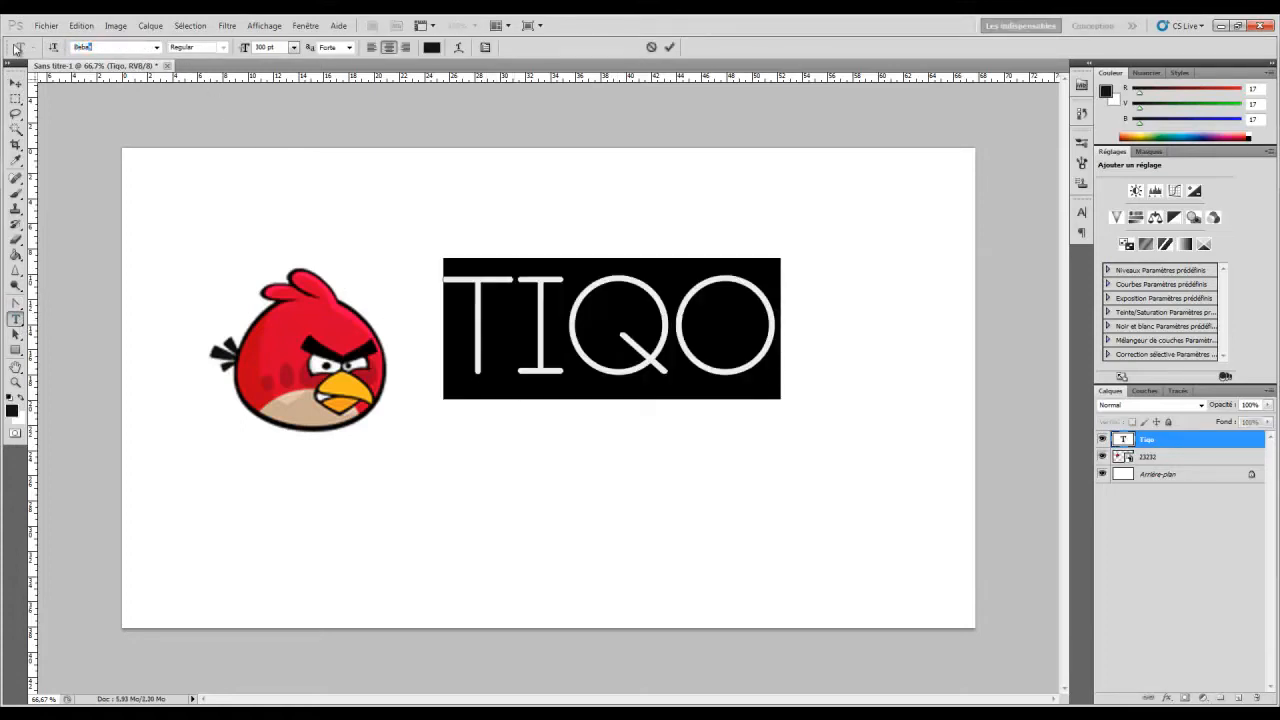
{"action": "key", "text": "Return"}
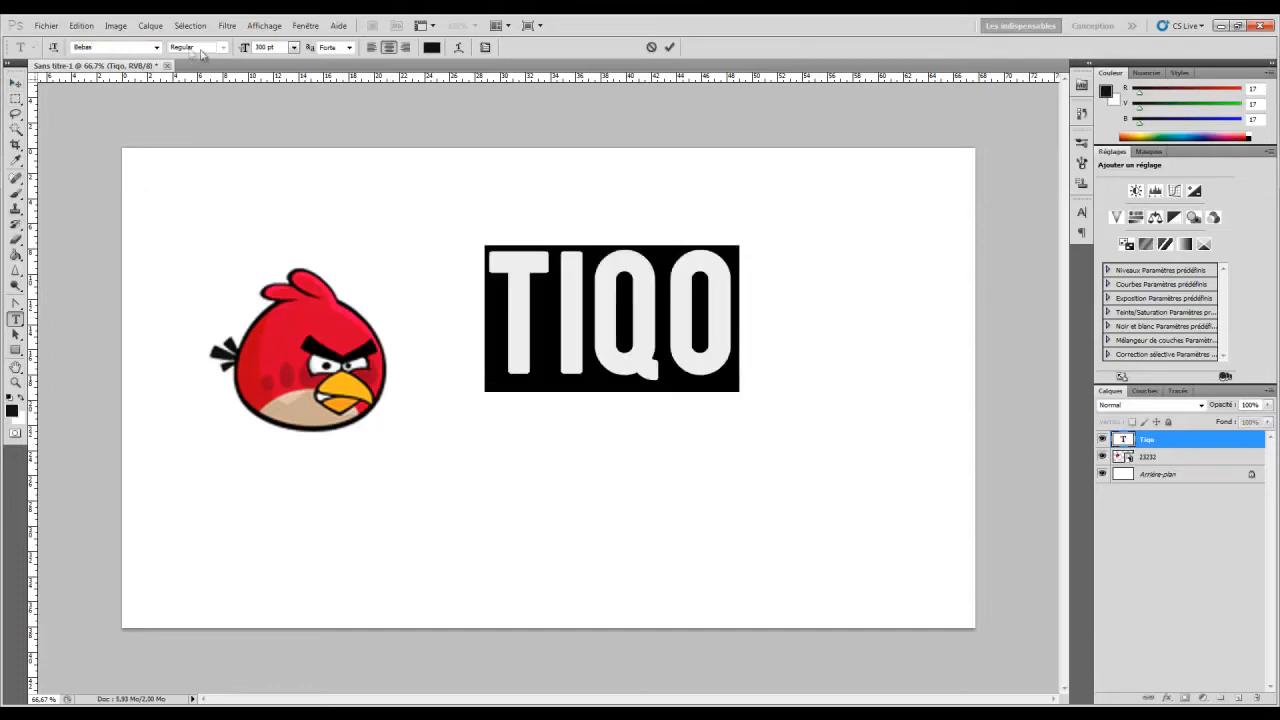
{"action": "left_click", "coordinate": [15, 82]}
Stretch the "Tiqo" text wider and slightly taller, to about 320 pt, and adjust its position beside the bird
{"action": "key", "text": "ctrl+t"}
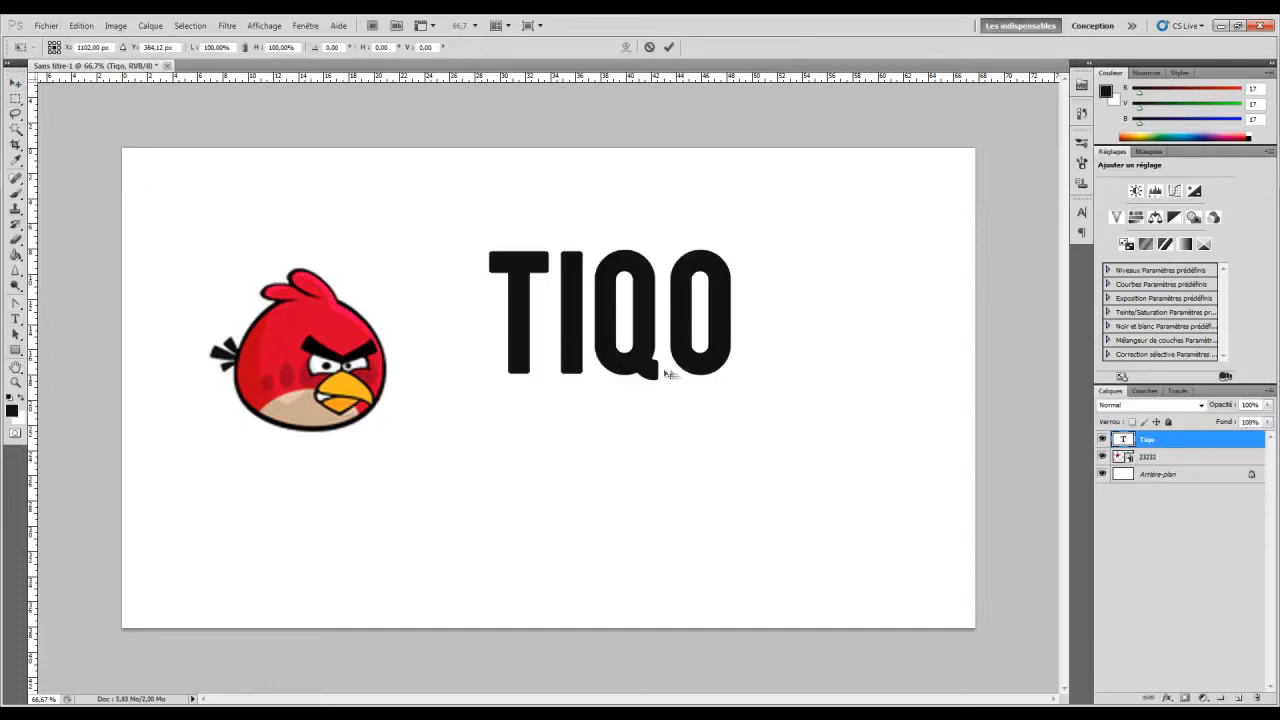
{"action": "left_click_drag", "start_coordinate": [745, 393], "coordinate": [826, 403]}
{"action": "key", "text": "Return"}
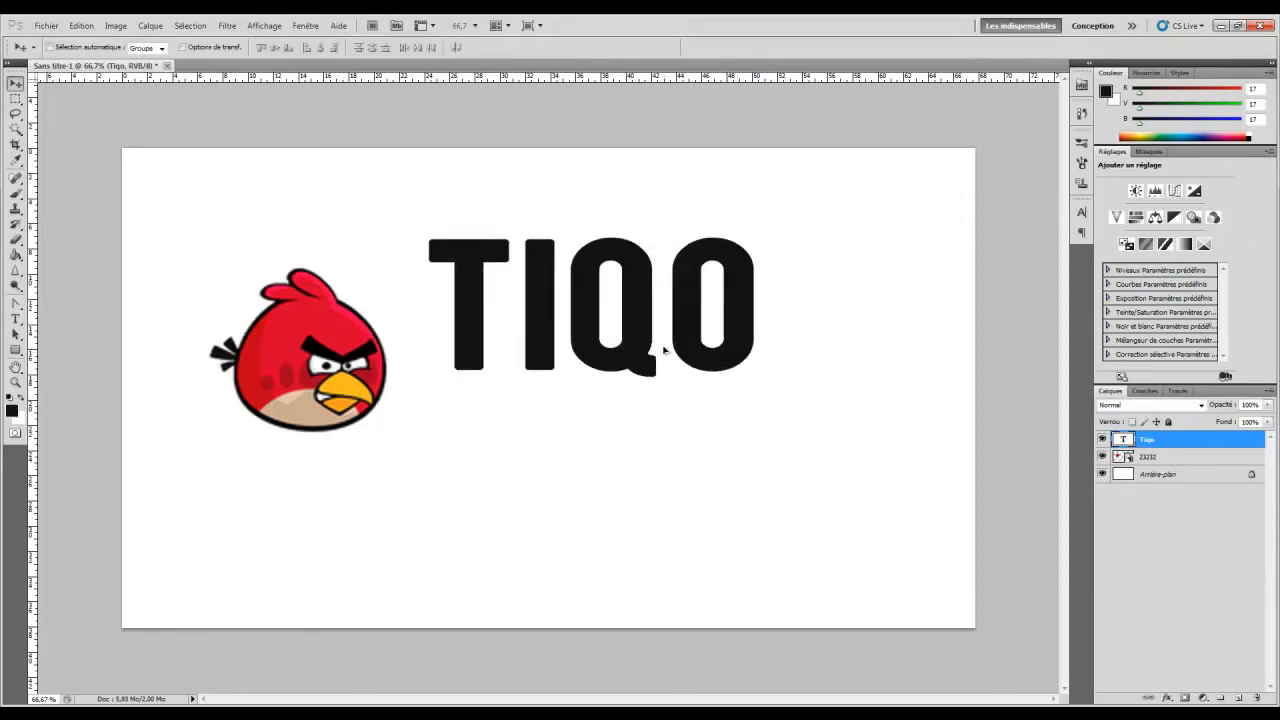
{"action": "left_click_drag", "start_coordinate": [664, 350], "coordinate": [668, 351]}
{"action": "left_click", "coordinate": [1163, 456]}
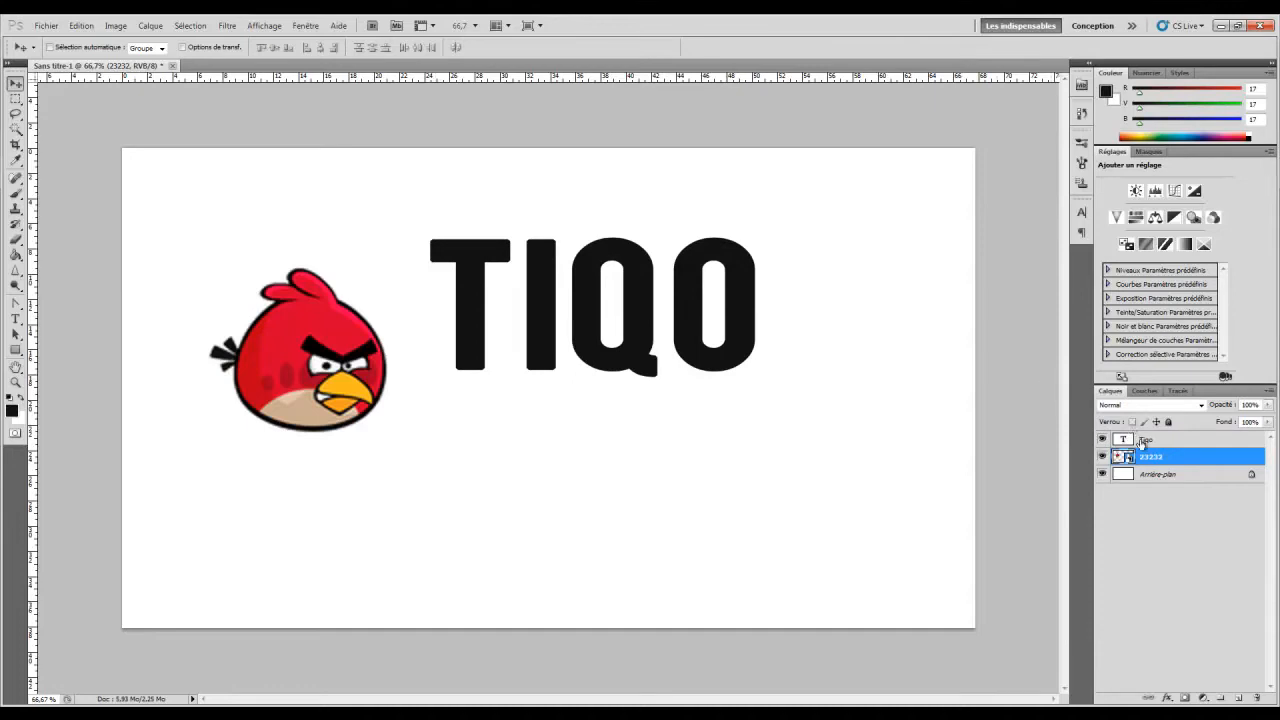
{"action": "left_click", "coordinate": [1141, 443]}
{"action": "left_click", "coordinate": [16, 318]}
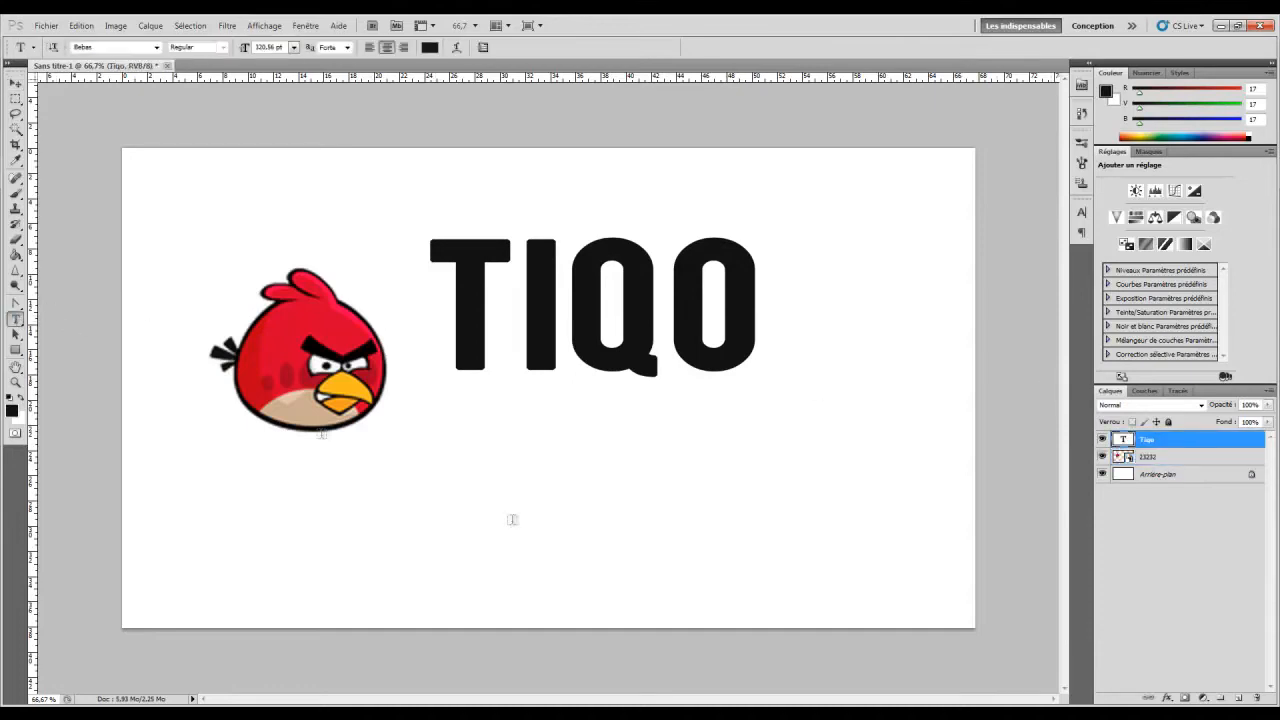
{"action": "left_click", "coordinate": [528, 467]}
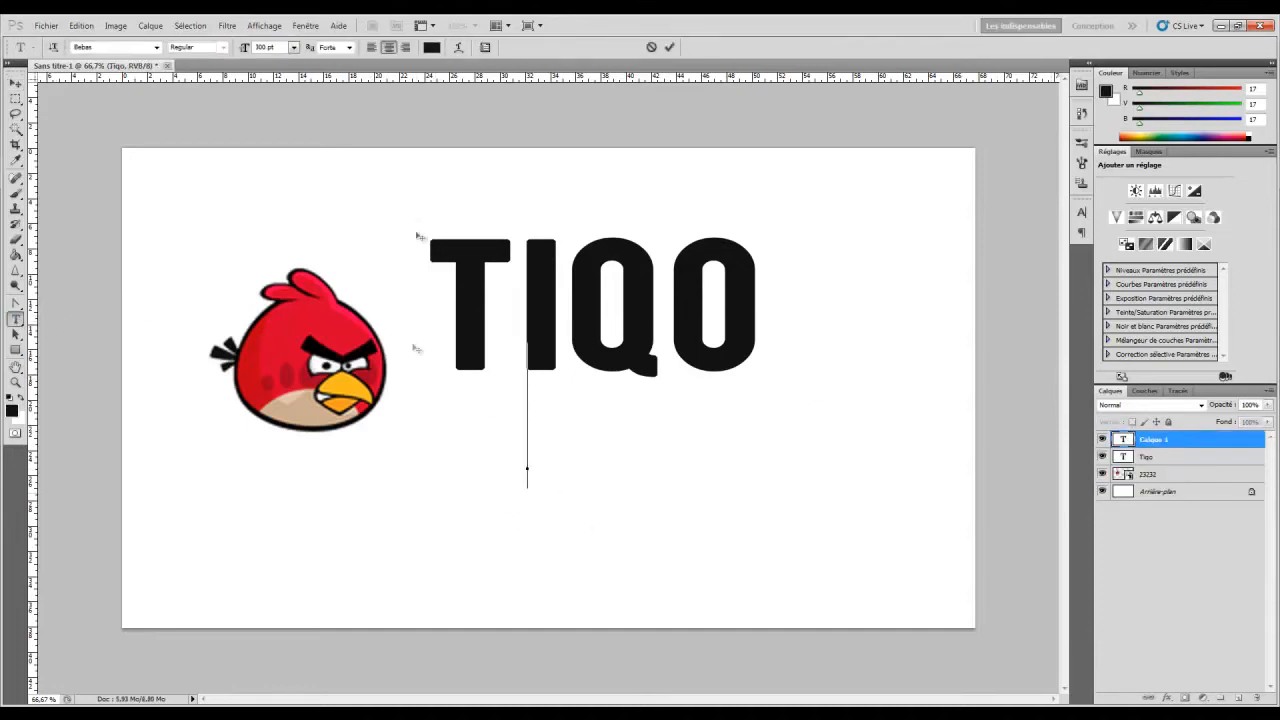
{"action": "key", "text": "BackSpace"}
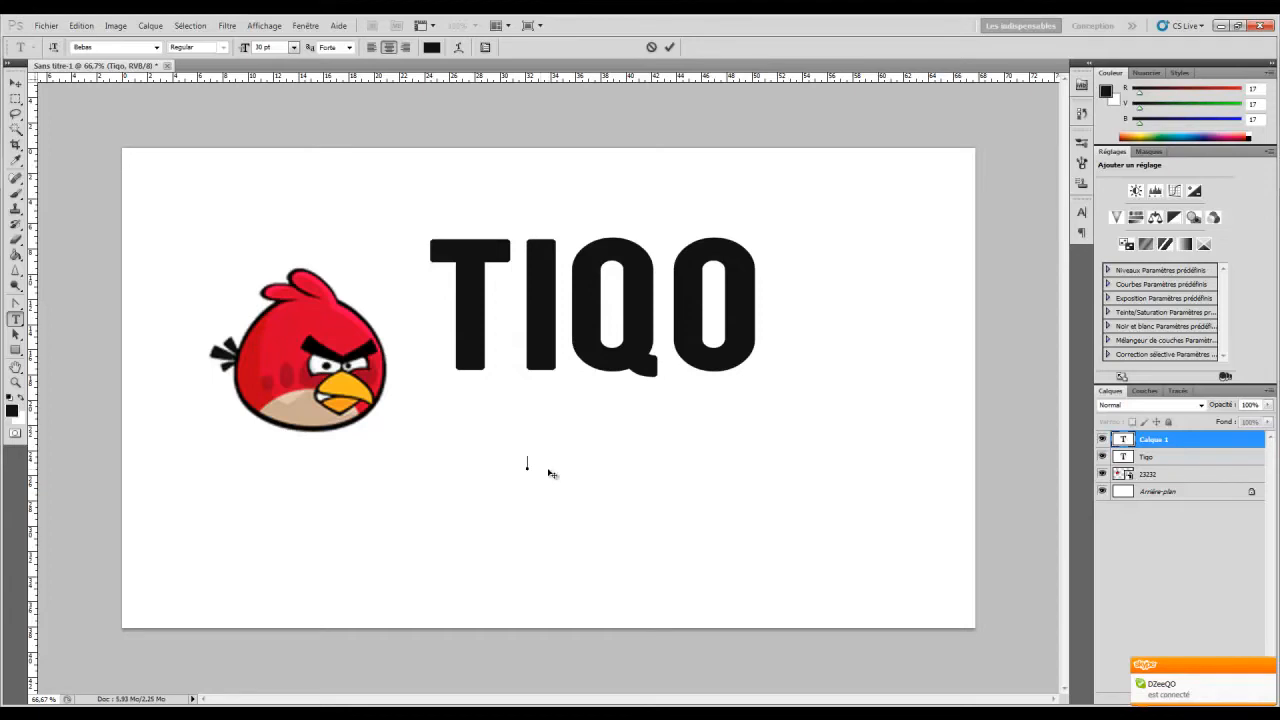
{"action": "type", "text": "ww.youtube.com"}
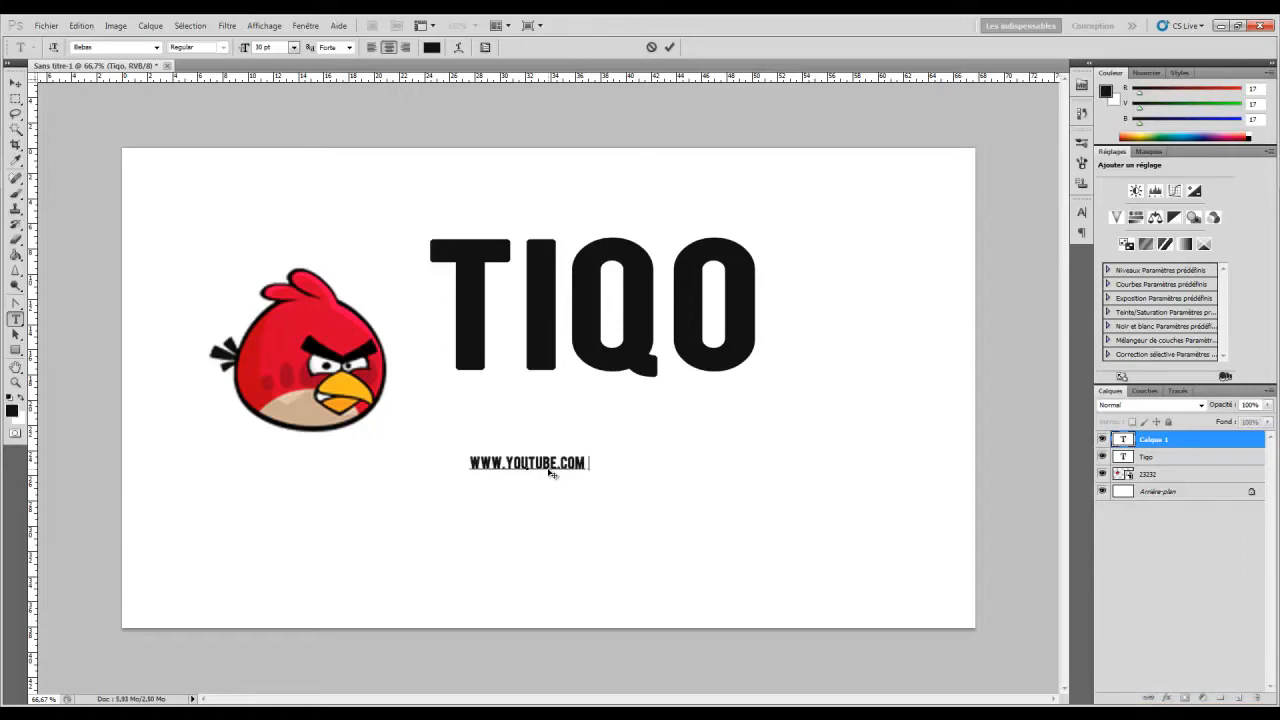
{"action": "type", "text": "/tehtiqo"}
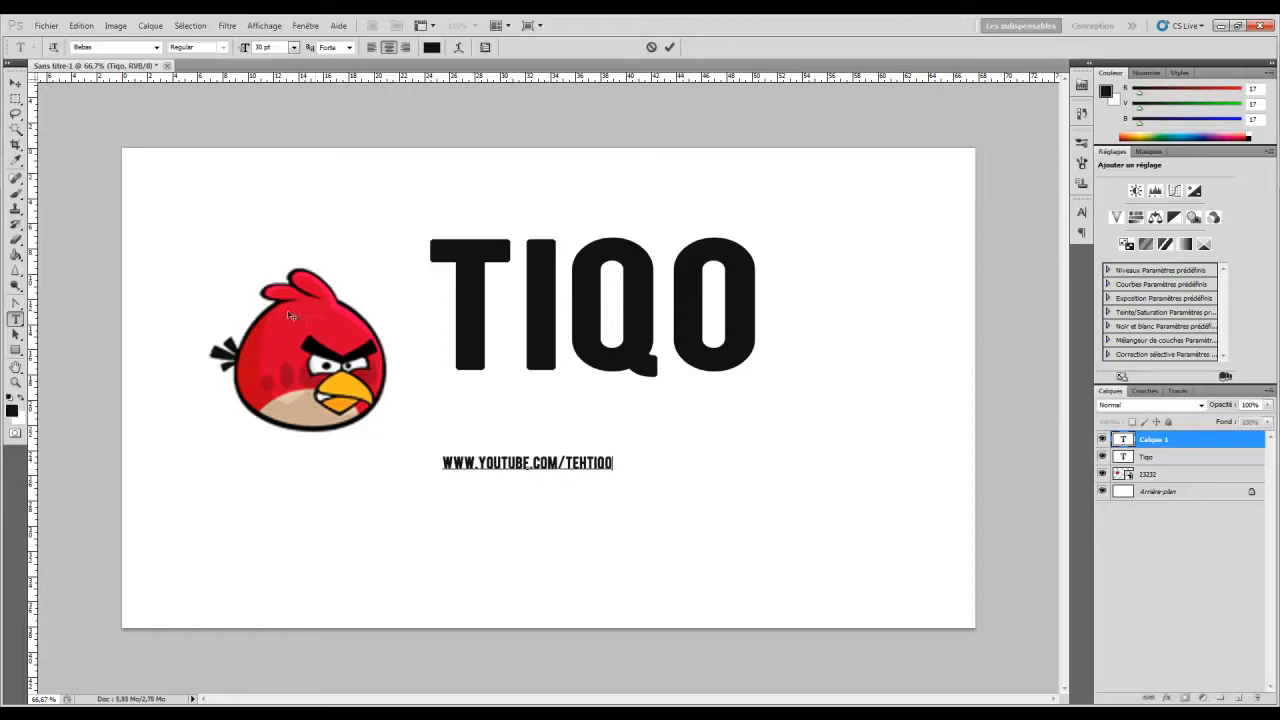
Enlarge the web address line to nearly the width of the "Tiqo" title and position it just beneath the title
{"action": "left_click", "coordinate": [15, 82]}
{"action": "key", "text": "ctrl+t"}
{"action": "left_click_drag", "start_coordinate": [617, 474], "coordinate": [754, 483]}
{"action": "key", "text": "Return"}
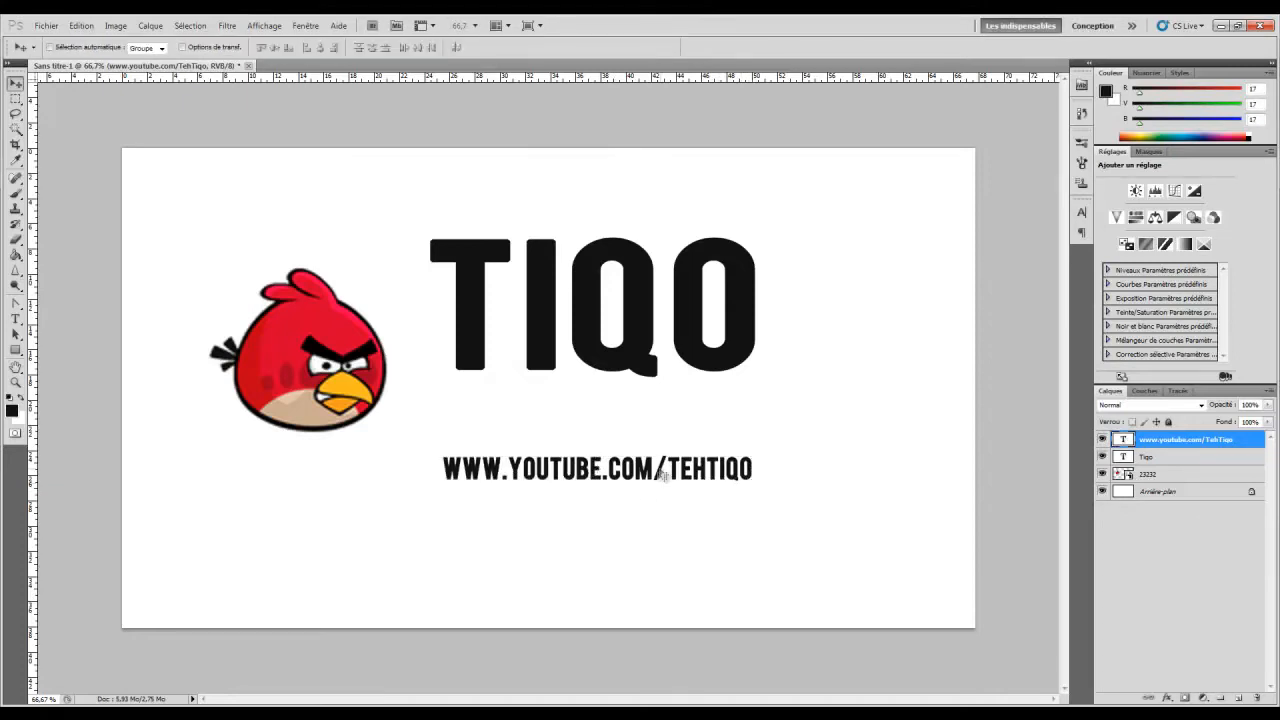
{"action": "left_click_drag", "start_coordinate": [662, 474], "coordinate": [646, 447]}
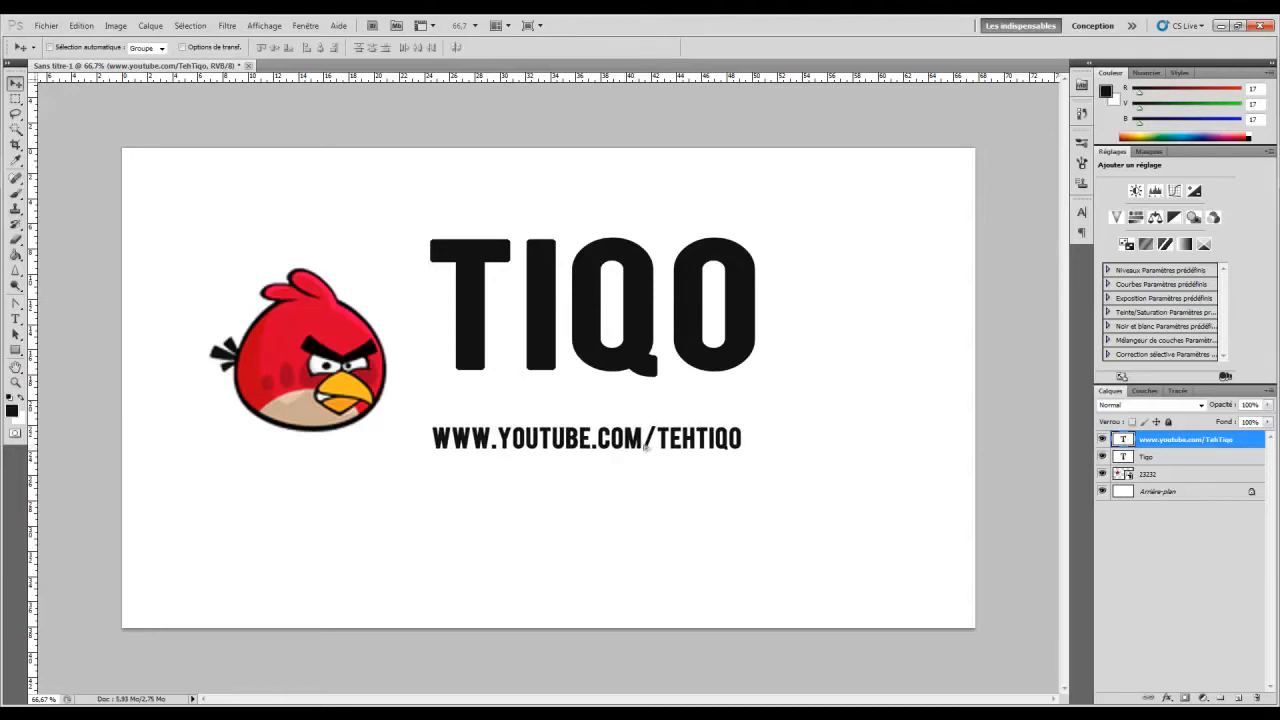
Enlarge the bird image slightly and move it closer to the "Tiqo" title
{"action": "left_click", "coordinate": [1206, 461]}
{"action": "left_click", "coordinate": [1181, 475]}
{"action": "key", "text": "ctrl+t"}
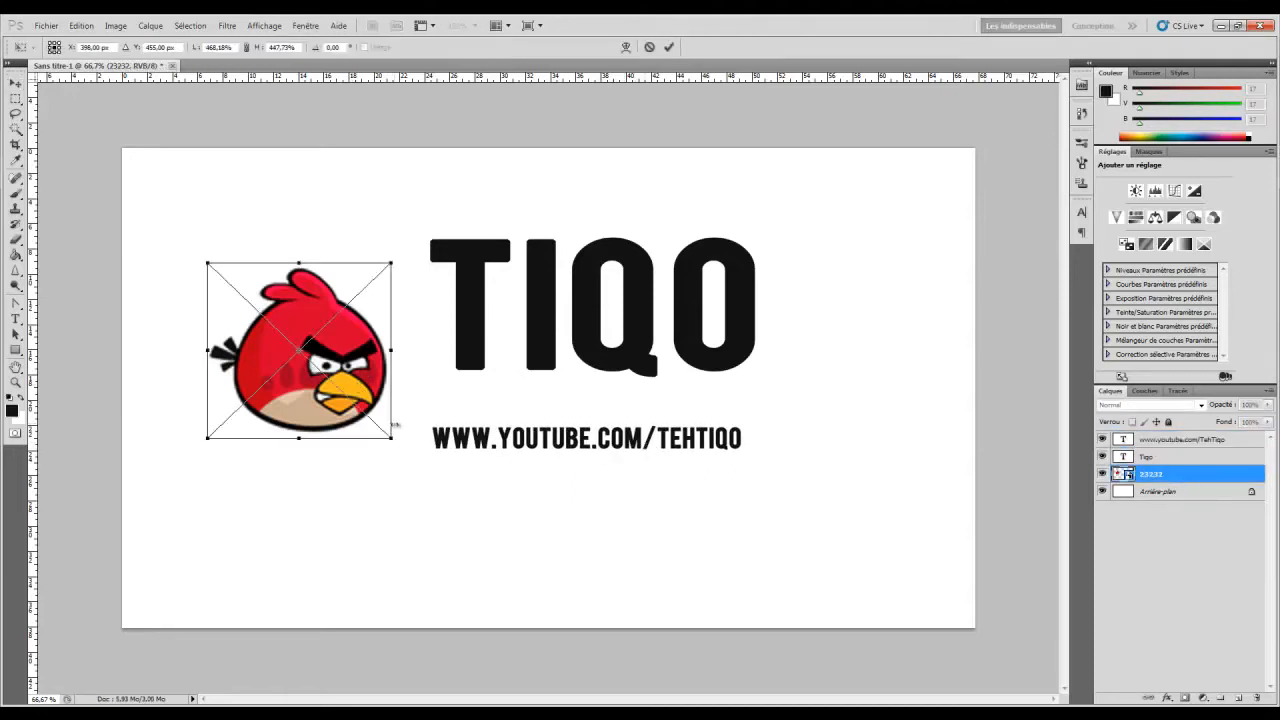
{"action": "left_click_drag", "start_coordinate": [392, 443], "coordinate": [415, 458]}
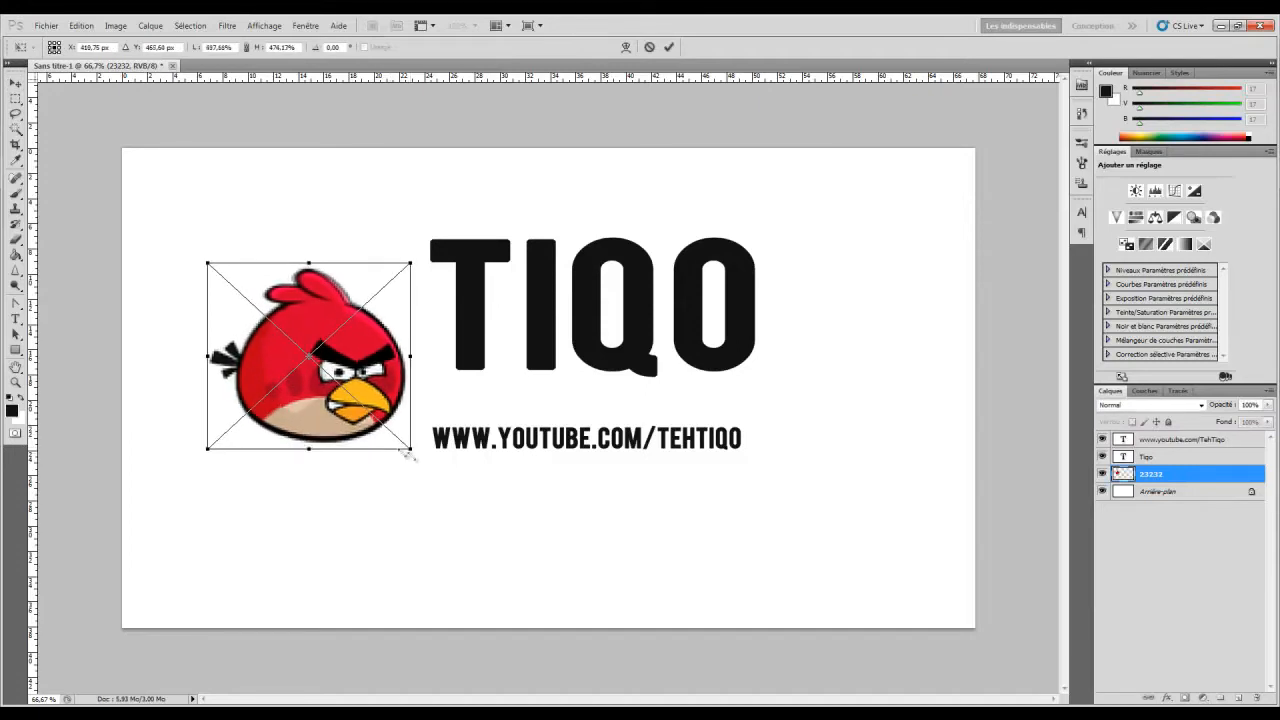
{"action": "key", "text": "Return"}
{"action": "left_click_drag", "start_coordinate": [332, 387], "coordinate": [336, 380]}
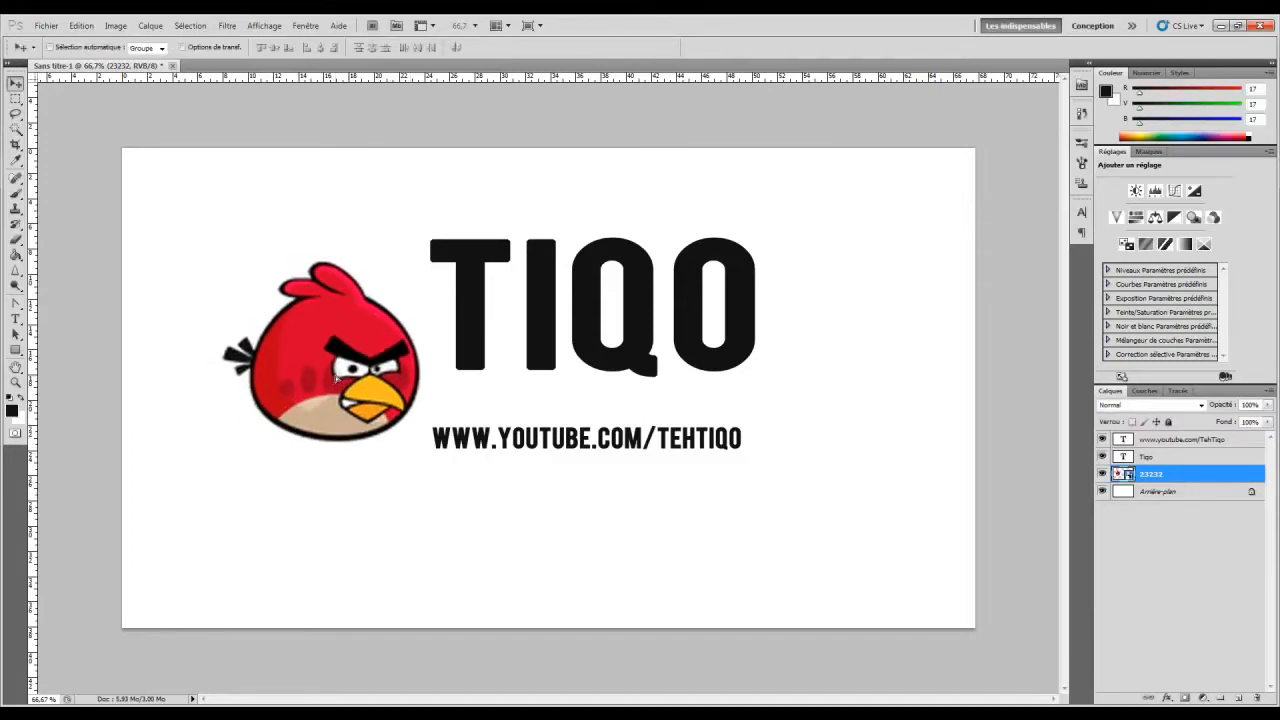
Reposition the "Tiqo" title and the bird so they sit close together, with the title just above the web address
{"action": "left_click", "coordinate": [1148, 456]}
{"action": "left_click_drag", "start_coordinate": [666, 314], "coordinate": [647, 320]}
{"action": "left_click", "coordinate": [400, 372], "text": "ctrl"}
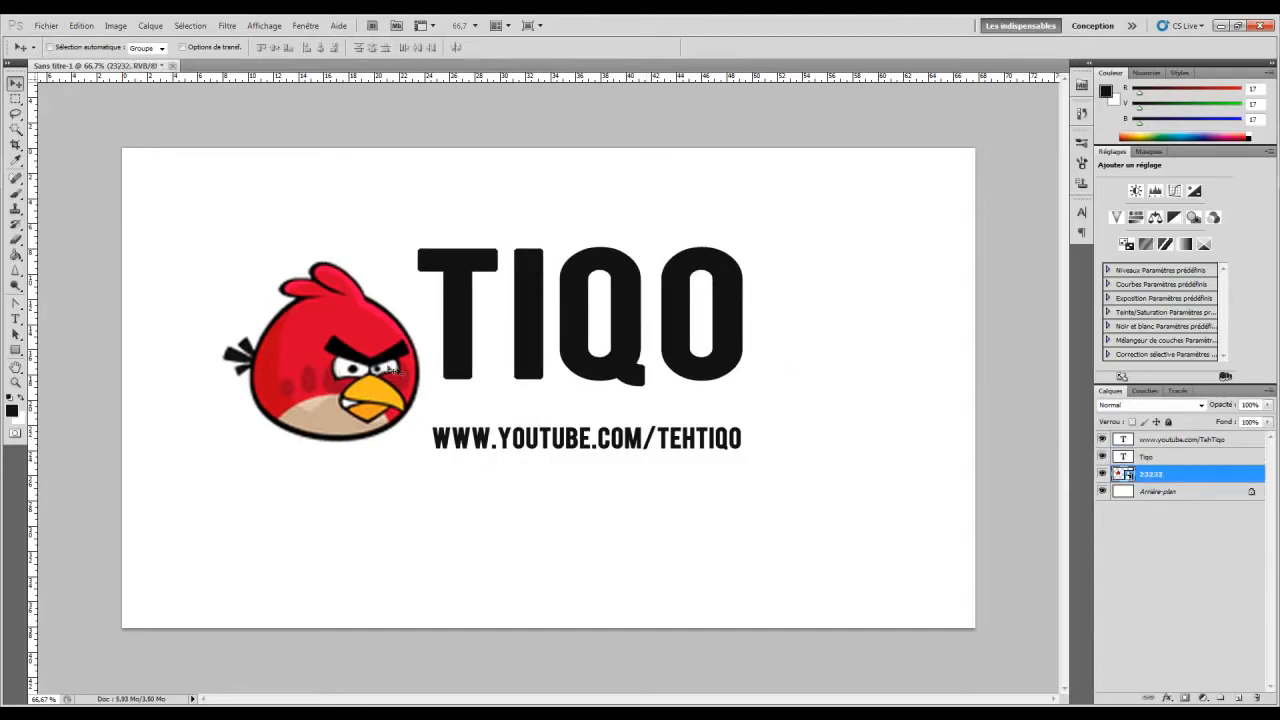
{"action": "mouse_move", "coordinate": [359, 358]}
{"action": "left_mouse_down"}
{"action": "mouse_move", "coordinate": [380, 359]}
{"action": "mouse_move", "coordinate": [368, 357]}
{"action": "left_mouse_up"}
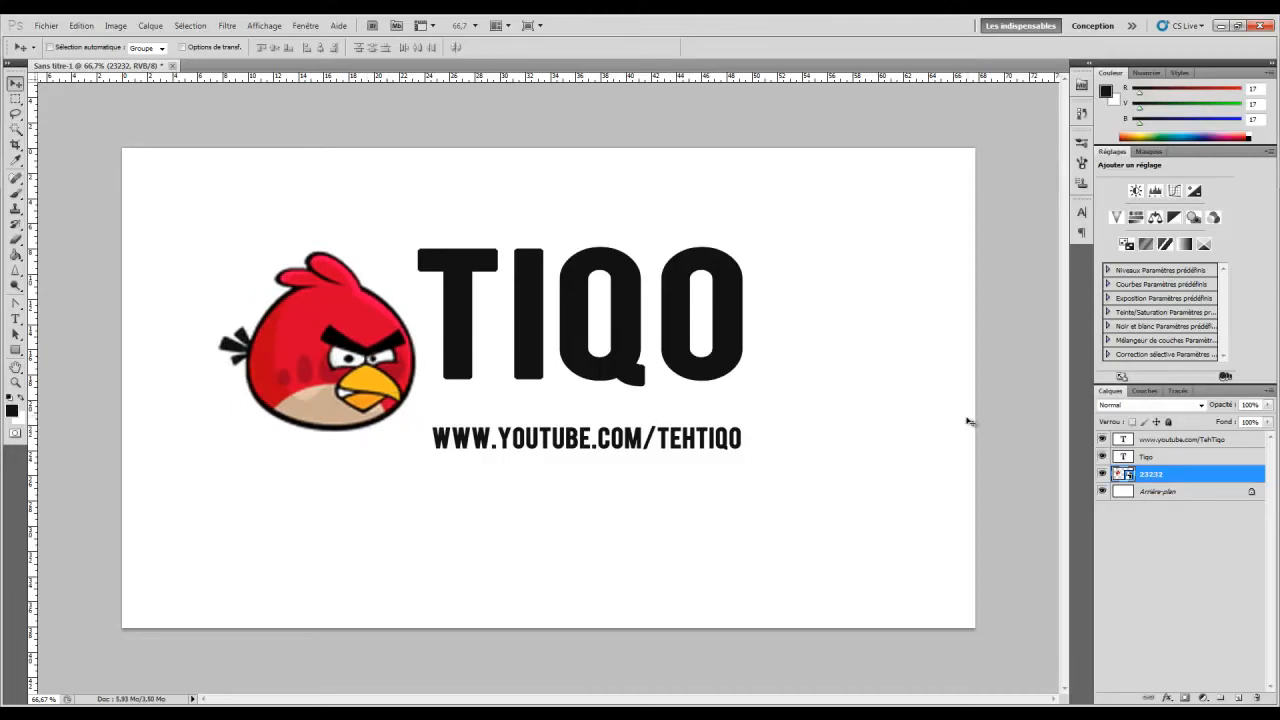
{"action": "left_click_drag", "start_coordinate": [660, 352], "coordinate": [668, 360]}
{"action": "key", "text": "ctrl+z"}
{"action": "left_click", "coordinate": [1190, 457]}
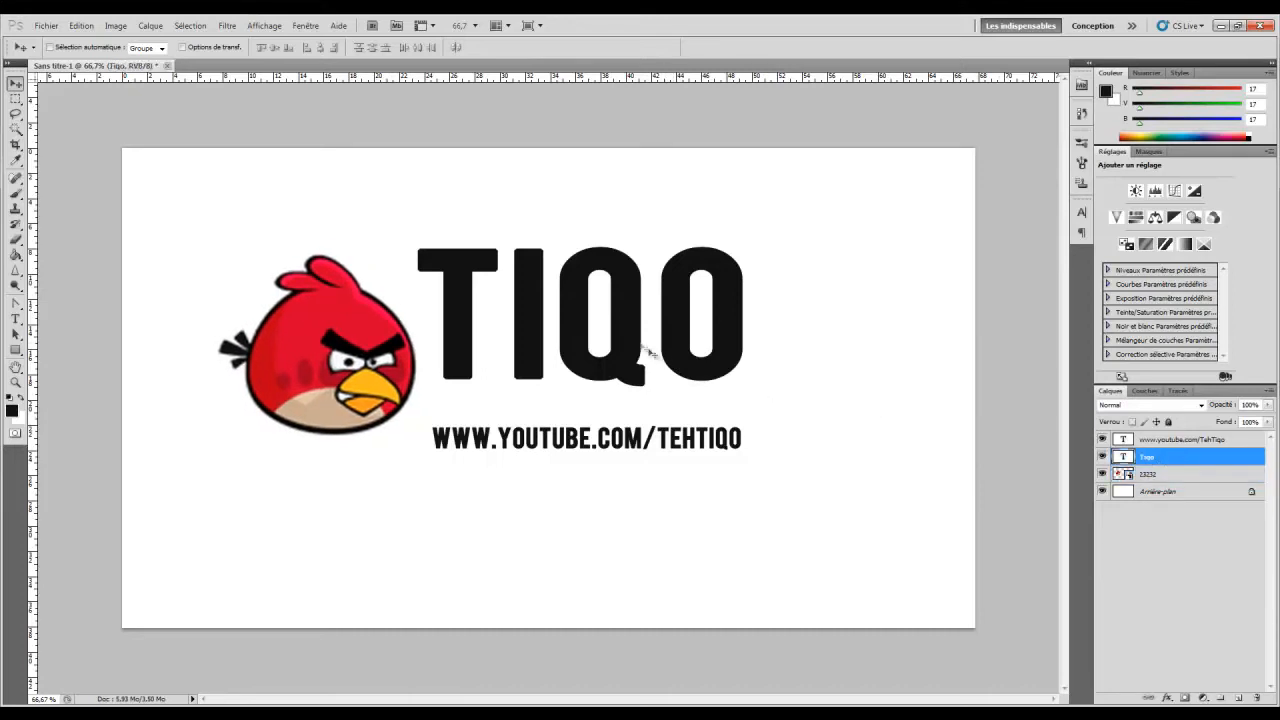
{"action": "mouse_move", "coordinate": [643, 349]}
{"action": "left_mouse_down"}
{"action": "mouse_move", "coordinate": [658, 368]}
{"action": "mouse_move", "coordinate": [642, 359]}
{"action": "left_mouse_up"}
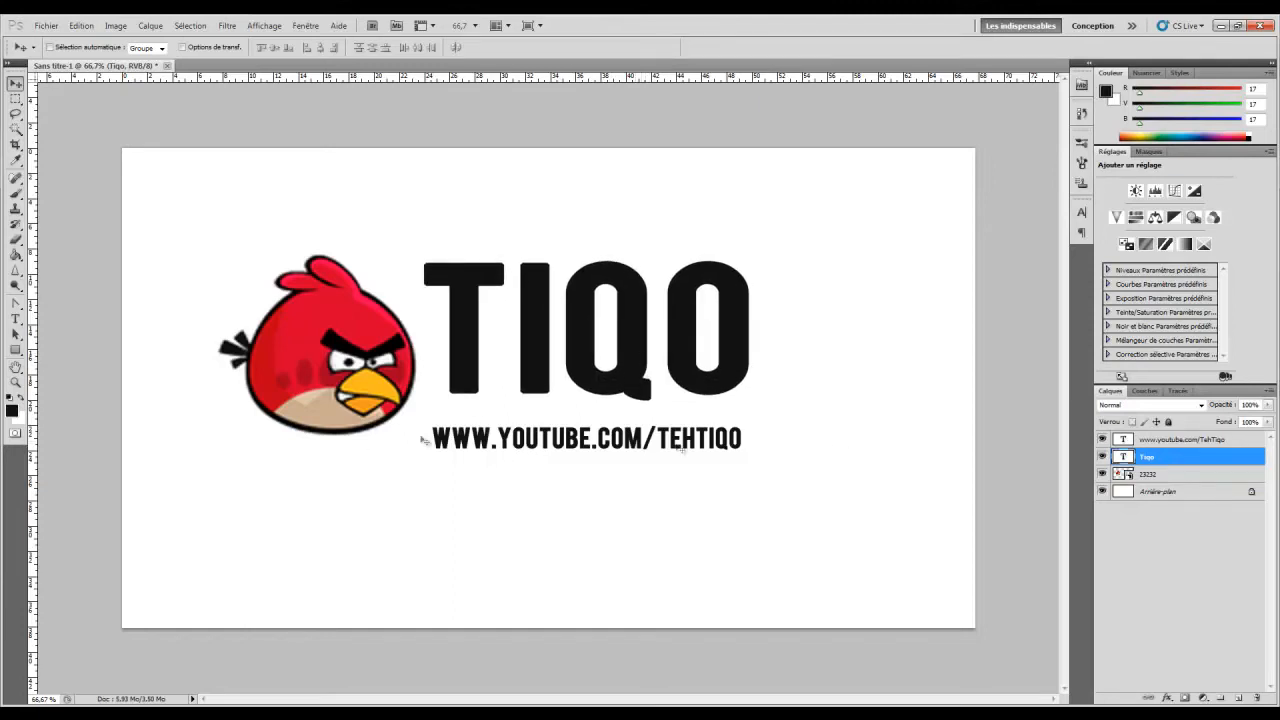
Move the bird, title and web address layers together slightly closer to the centre of the canvas
{"action": "left_click", "coordinate": [1147, 440]}
{"action": "left_click", "coordinate": [1152, 474], "text": "shift"}
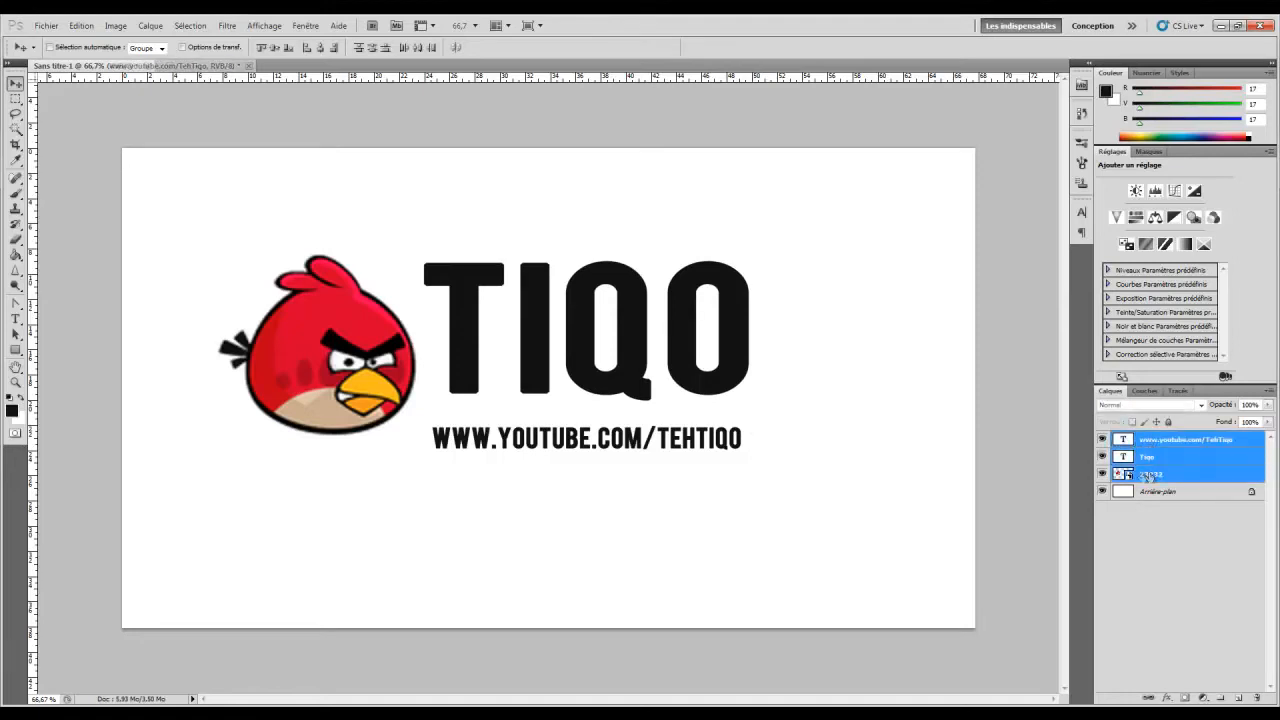
{"action": "left_click_drag", "start_coordinate": [585, 396], "coordinate": [547, 386]}
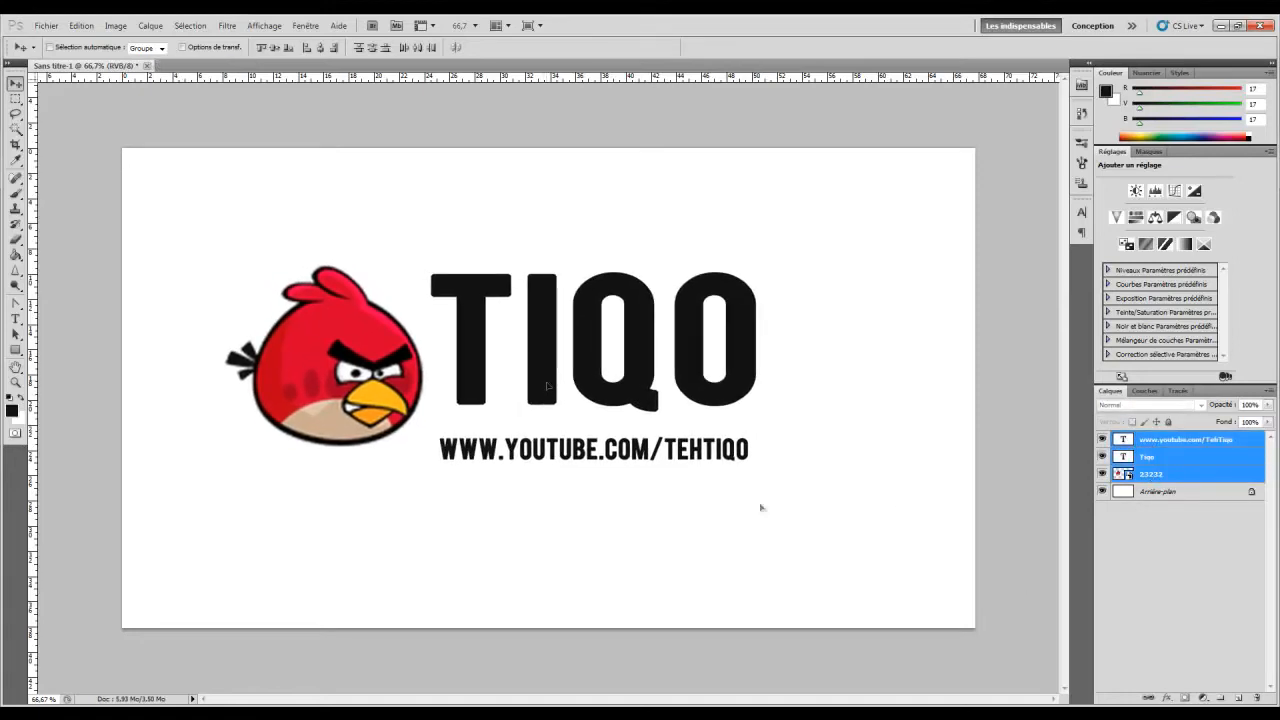
Add a new top layer and shade the canvas corners and its upper and lower edges with dark-to-transparent linear gradients
{"action": "left_click", "coordinate": [1240, 698]}
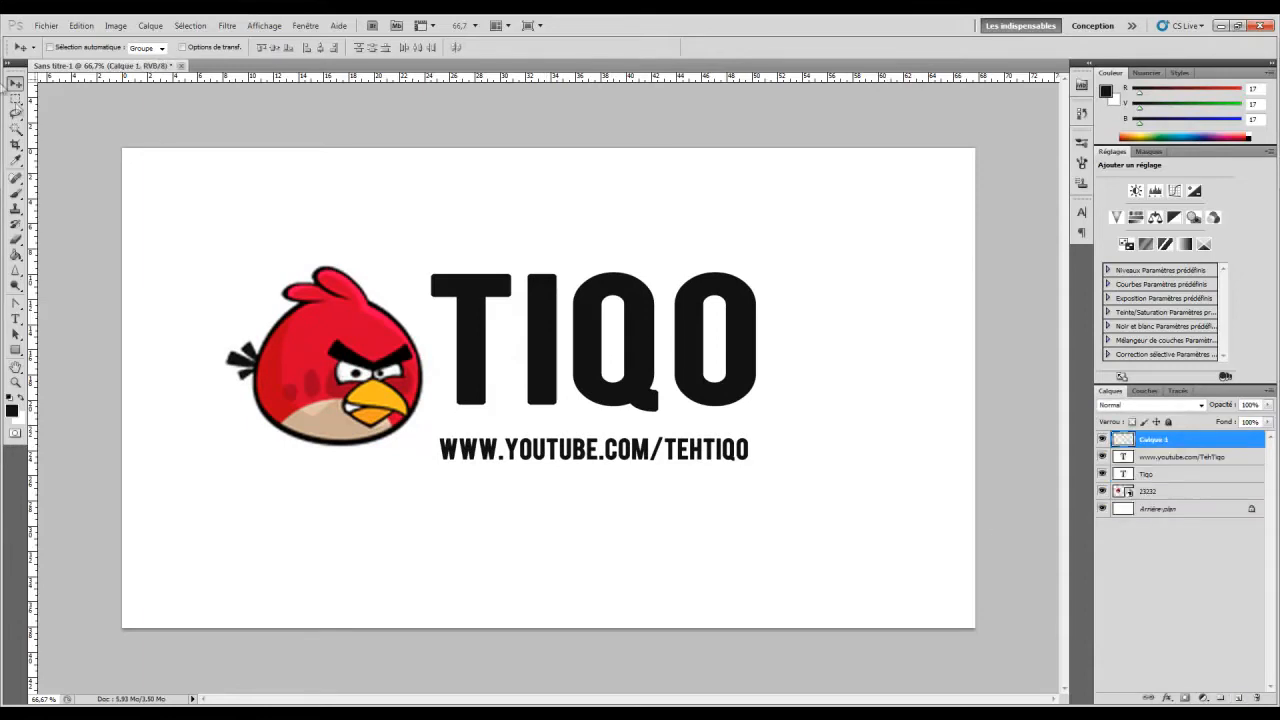
{"action": "left_click", "coordinate": [13, 246]}
{"action": "left_click", "coordinate": [14, 247]}
{"action": "left_click", "coordinate": [70, 251]}
{"action": "right_click", "coordinate": [335, 280]}
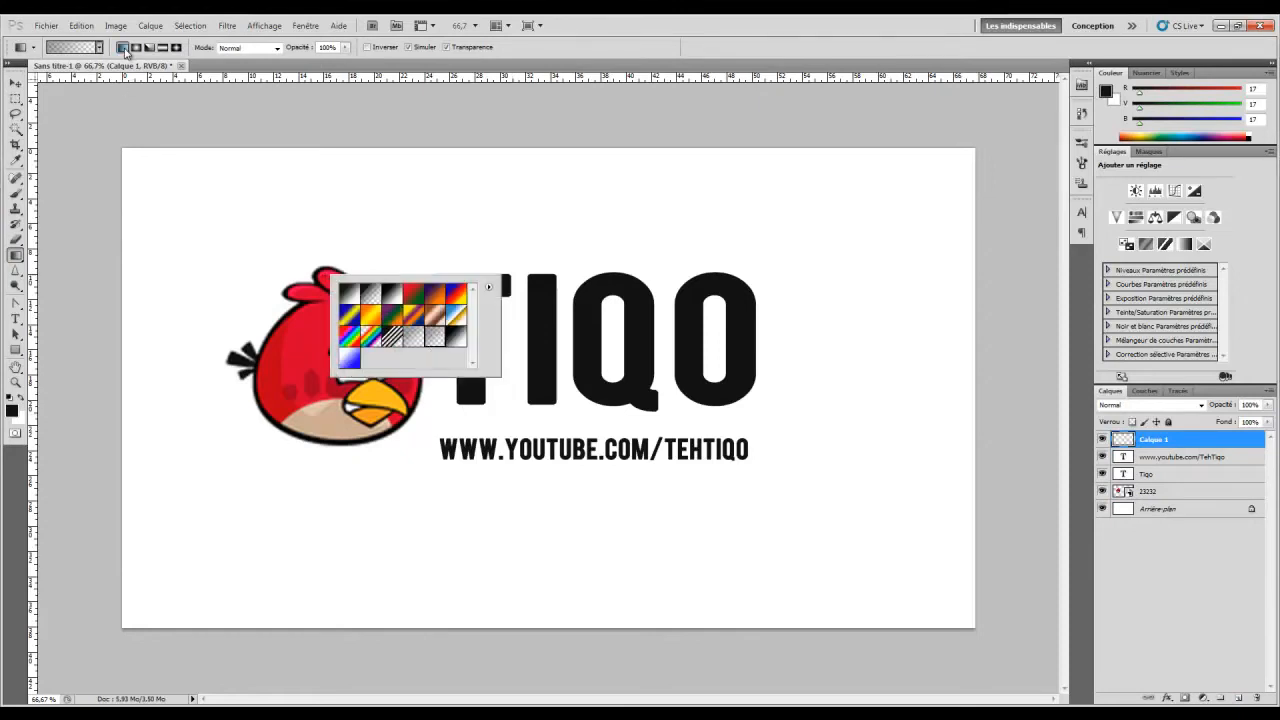
{"action": "left_click", "coordinate": [124, 48]}
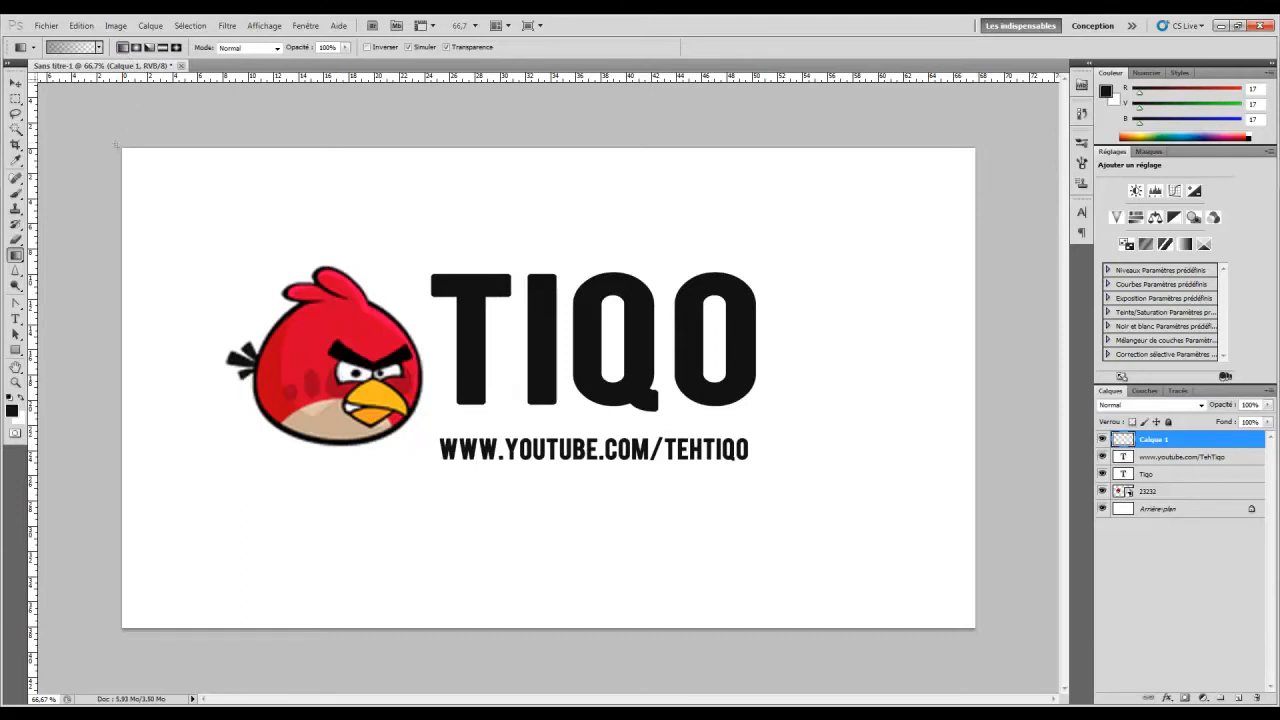
{"action": "left_click_drag", "start_coordinate": [209, 242], "coordinate": [235, 252]}
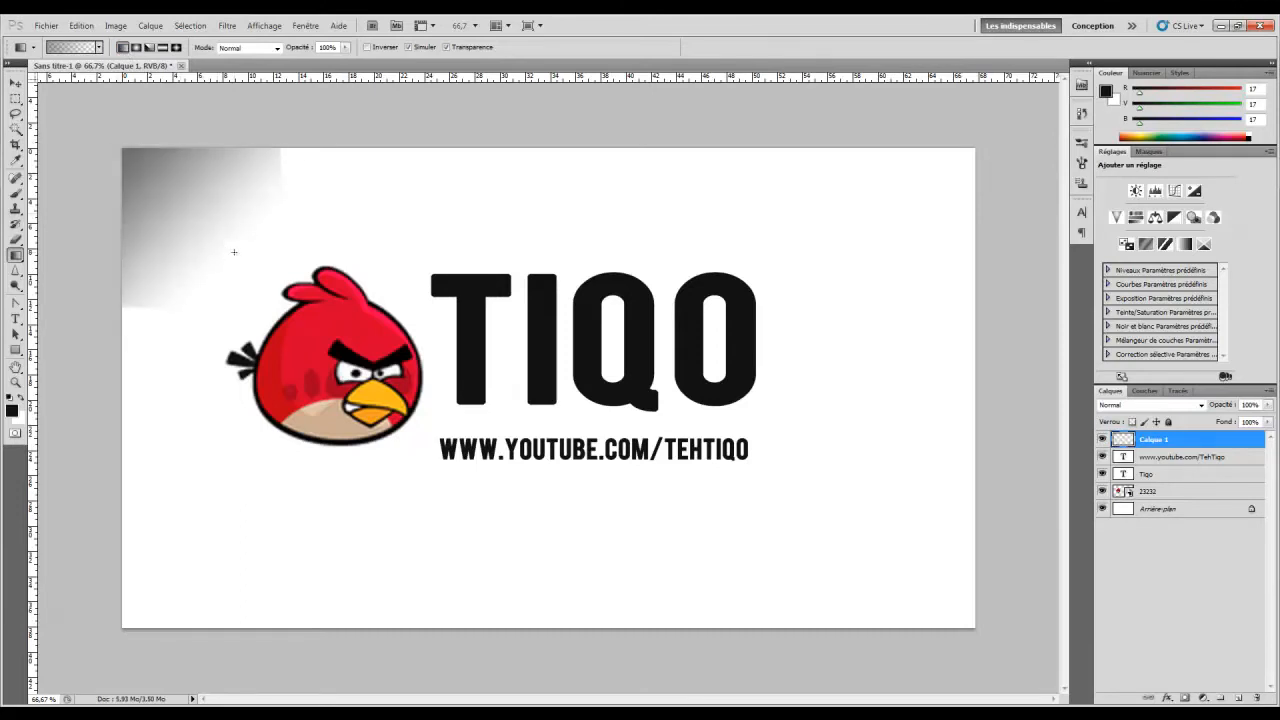
{"action": "left_click_drag", "start_coordinate": [997, 130], "coordinate": [914, 194]}
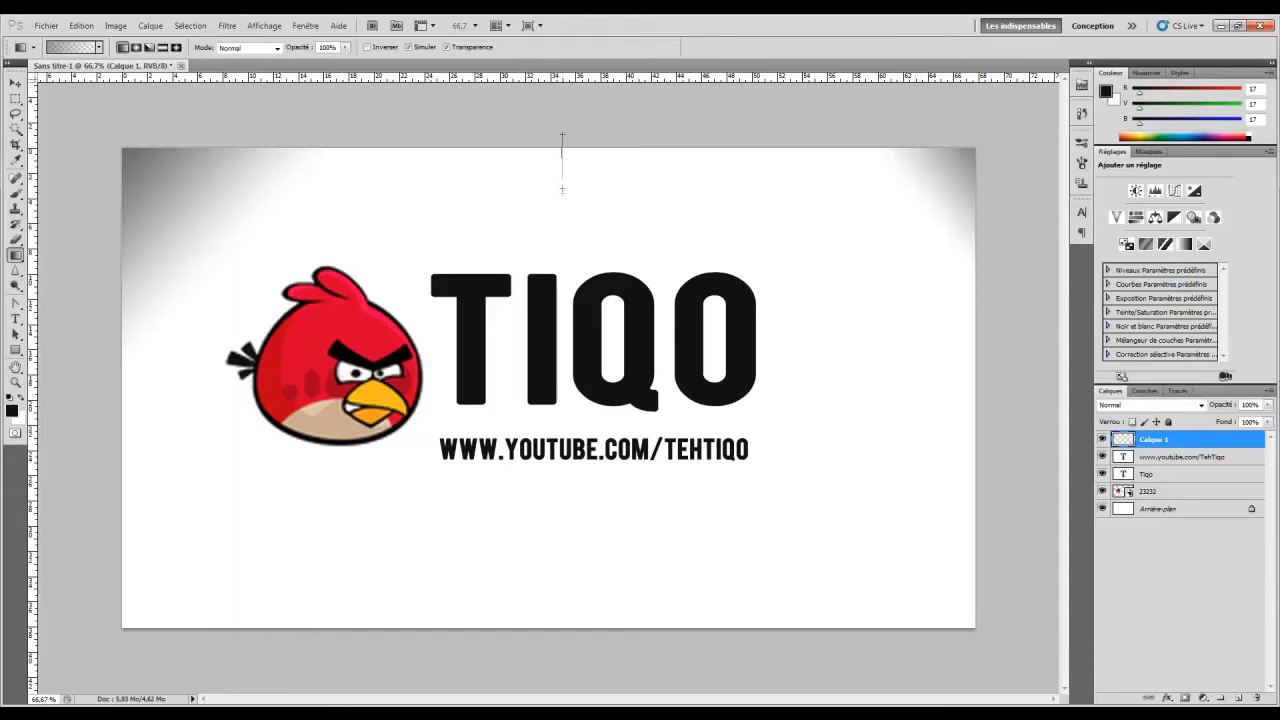
{"action": "left_click_drag", "start_coordinate": [562, 202], "coordinate": [562, 202]}
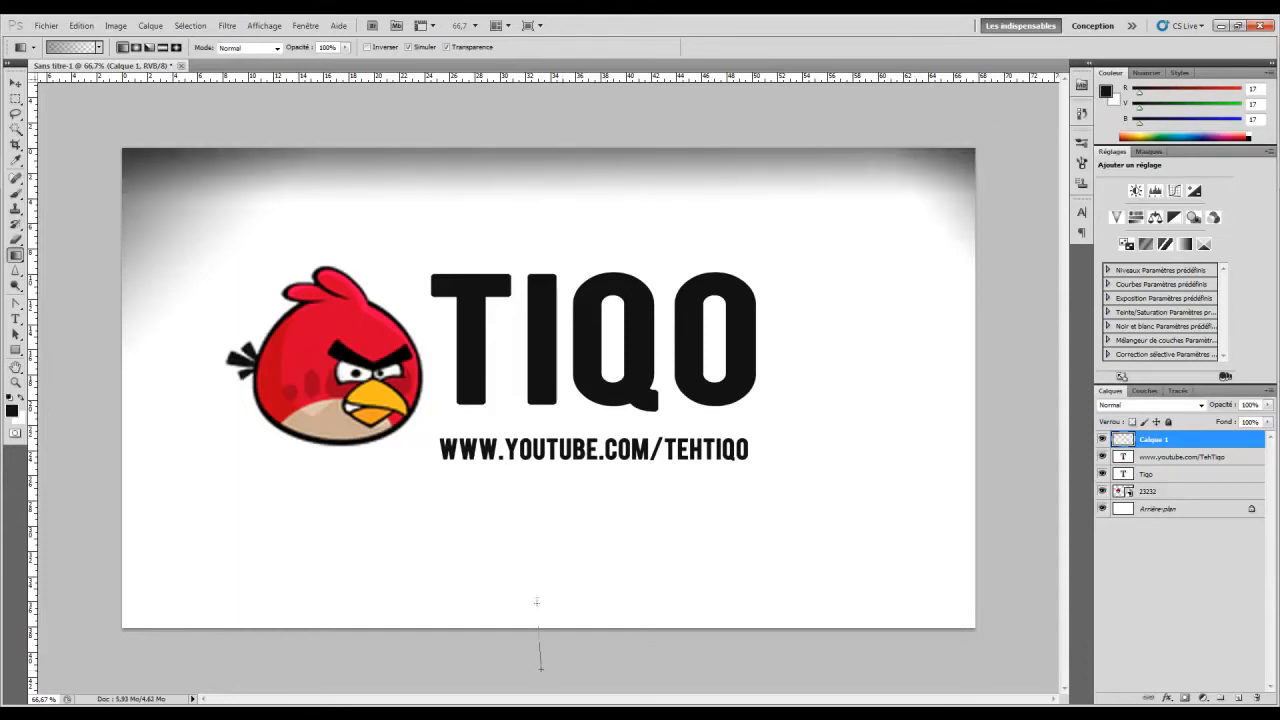
{"action": "left_click_drag", "start_coordinate": [792, 622], "coordinate": [792, 622]}
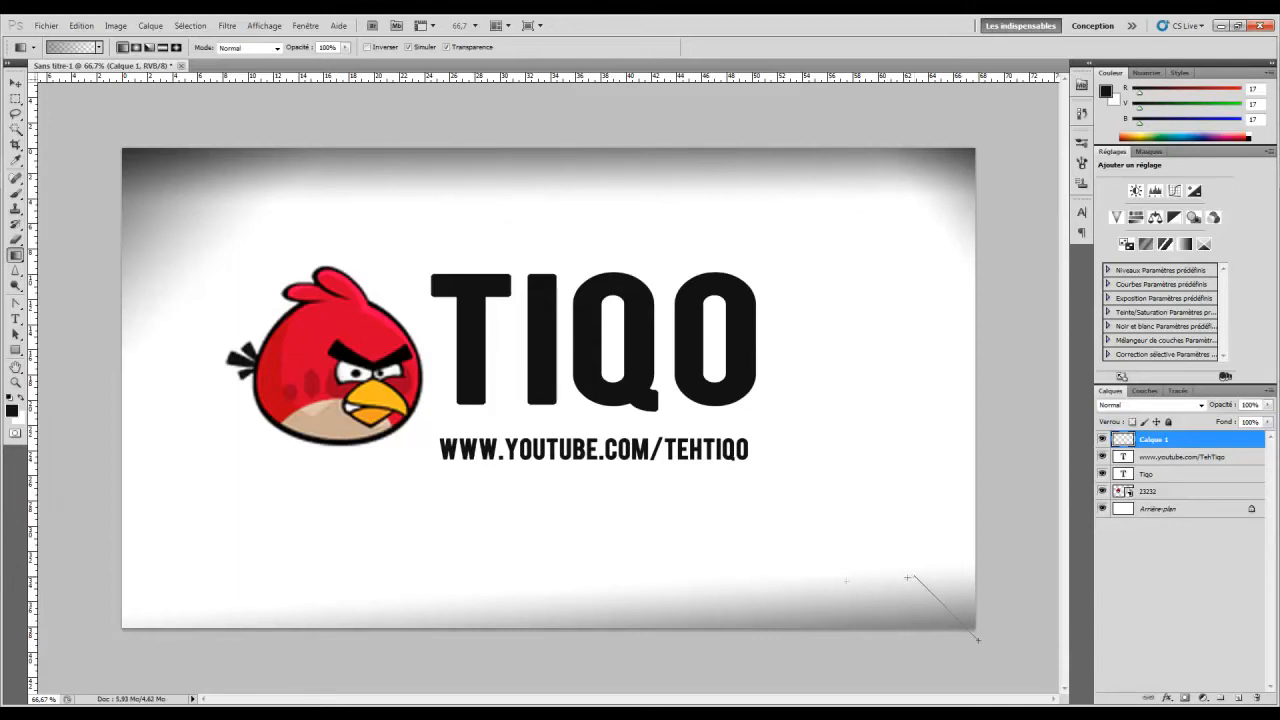
{"action": "left_click_drag", "start_coordinate": [908, 577], "coordinate": [908, 577]}
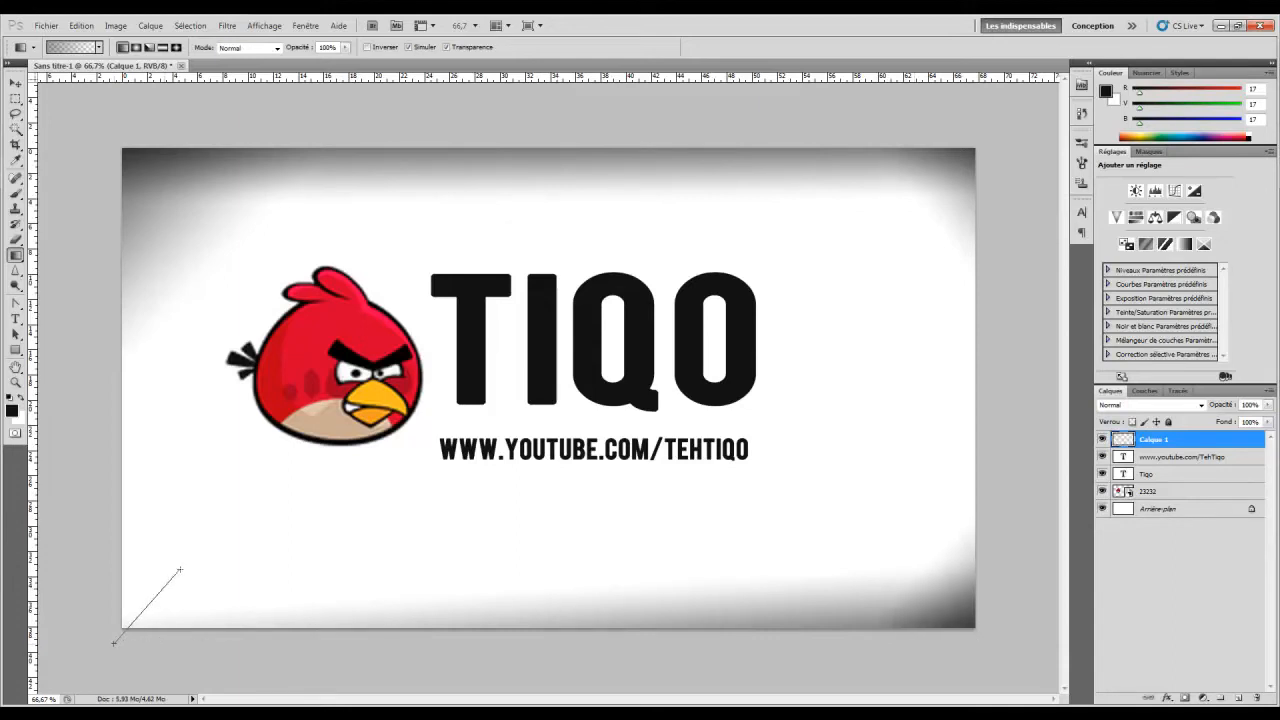
{"action": "left_click_drag", "start_coordinate": [180, 570], "coordinate": [180, 570]}
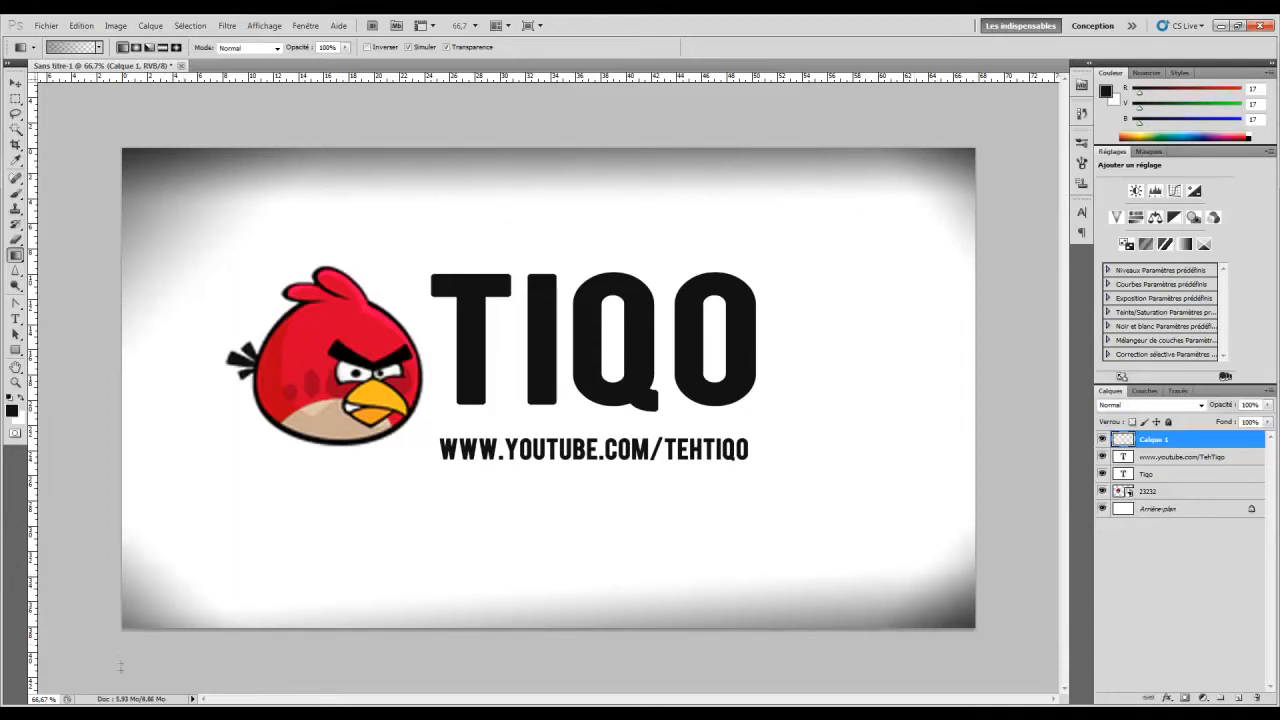
{"action": "left_click_drag", "start_coordinate": [184, 587], "coordinate": [186, 588]}
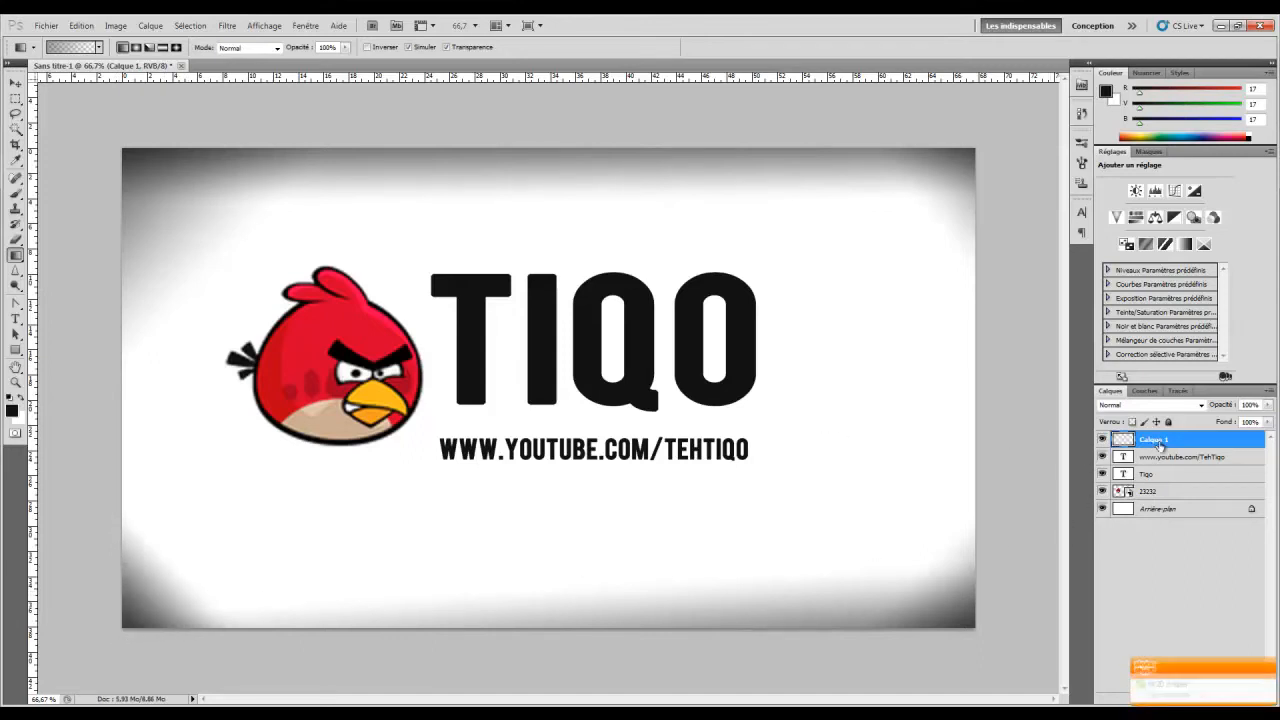
Delete the layer containing the edge gradients
{"action": "key", "text": "Delete"}
{"action": "left_click", "coordinate": [1164, 636]}
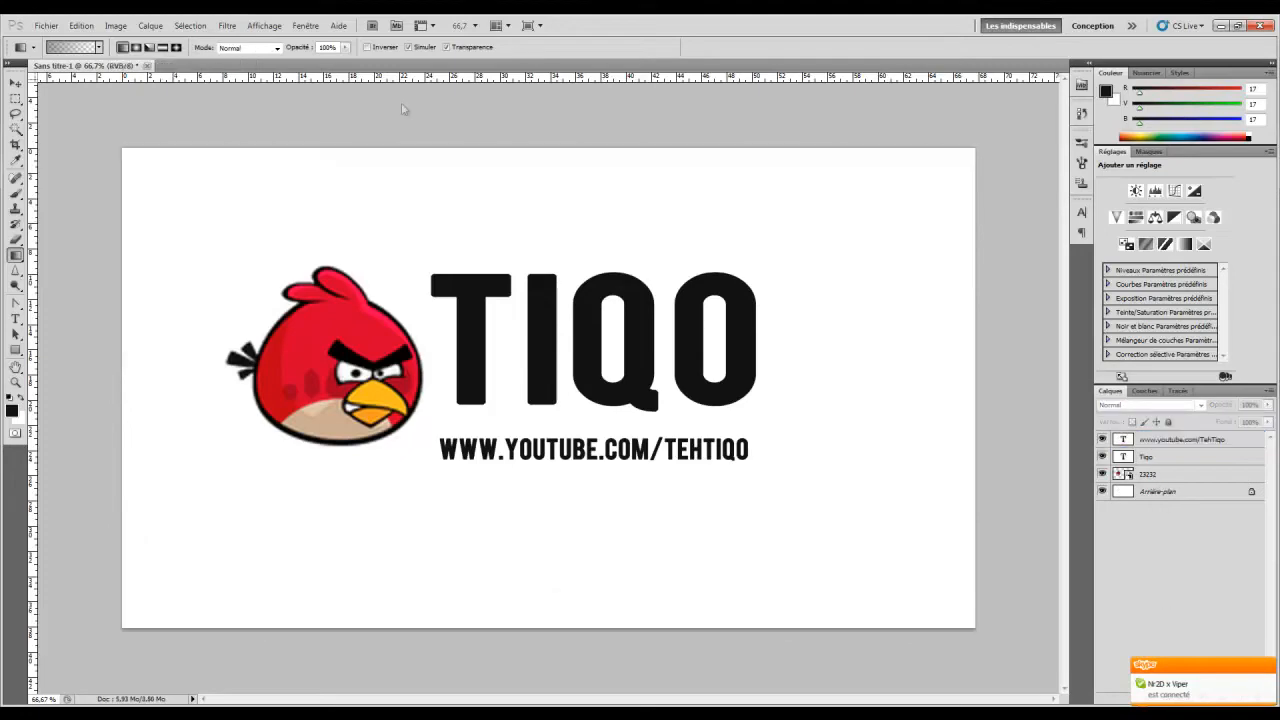
Export the graphic for the web as a PNG-8 named "Image intro" in the MAF folder on the desktop
{"action": "left_click", "coordinate": [46, 25]}
{"action": "left_click", "coordinate": [112, 256]}
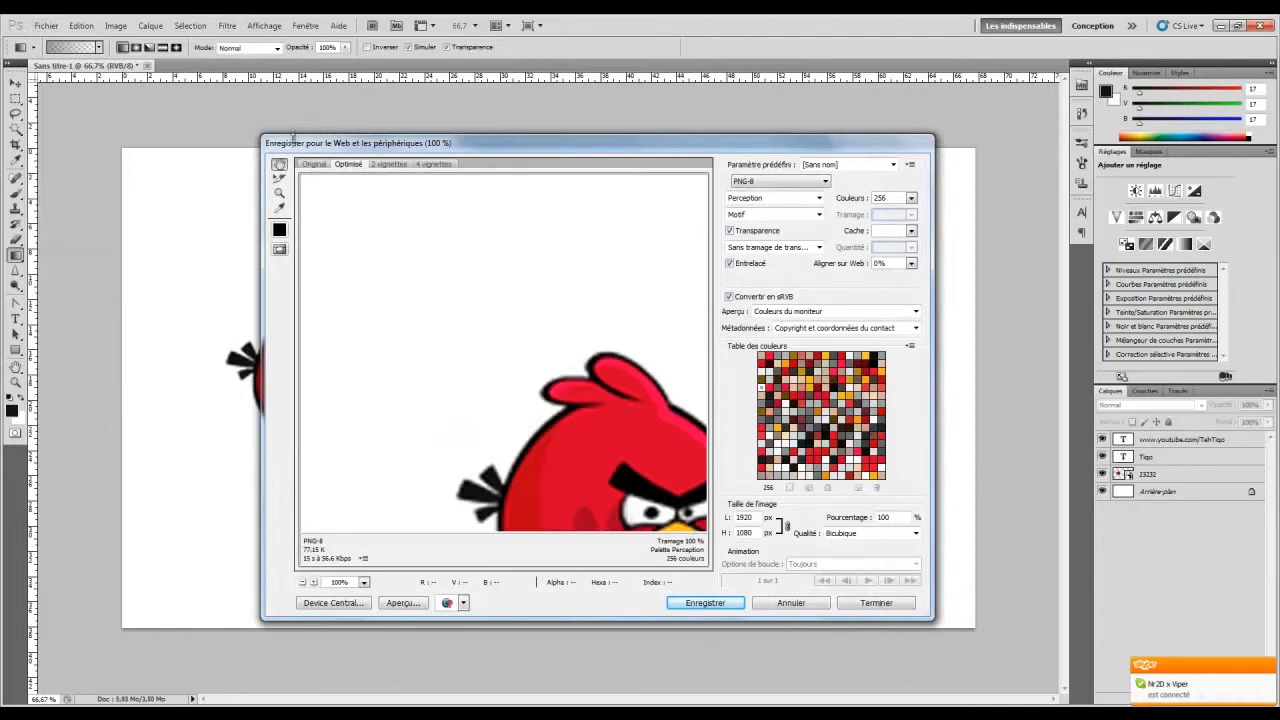
{"action": "left_click", "coordinate": [705, 603]}
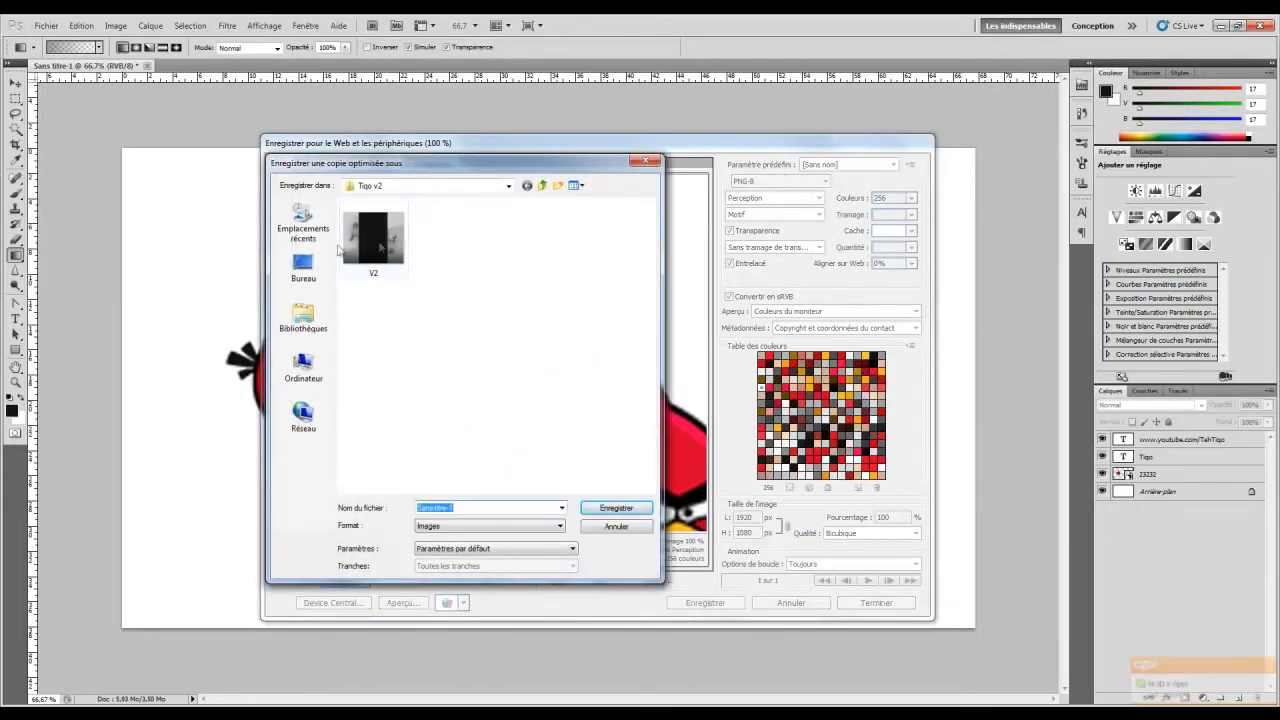
{"action": "left_click", "coordinate": [303, 225]}
{"action": "left_click", "coordinate": [303, 268]}
{"action": "double_click", "coordinate": [508, 290]}
{"action": "left_click", "coordinate": [462, 508]}
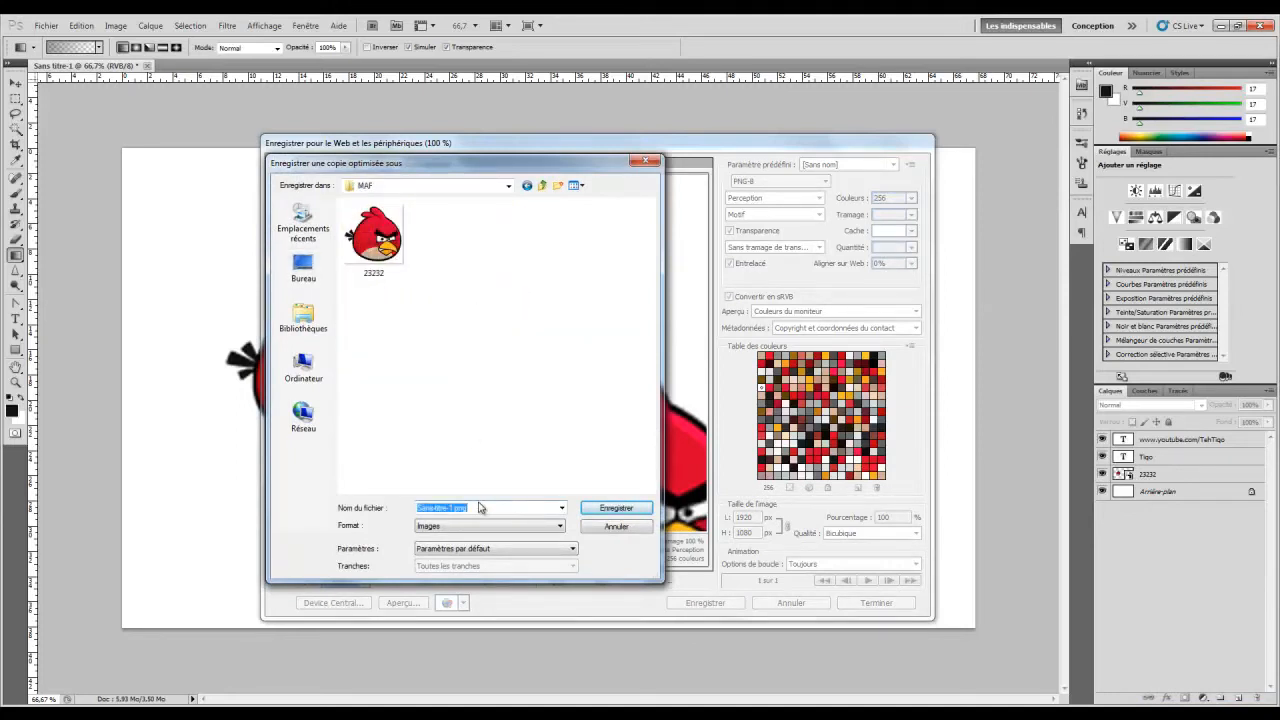
{"action": "type", "text": "Image intro"}
{"action": "key", "text": "Return"}
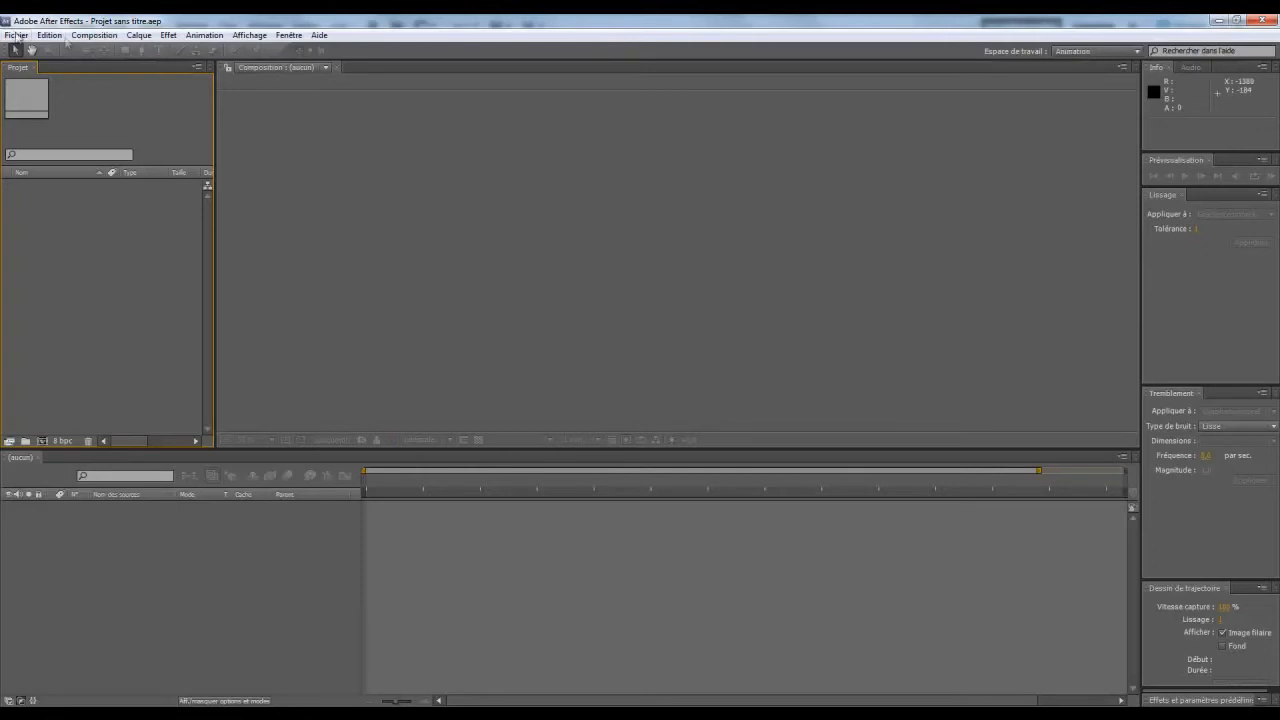
Switch to After Effects and create a composition with the HDV/HDTV 720 25 preset and a duration of 0:00:20:21
{"action": "left_click", "coordinate": [94, 37]}
{"action": "left_click", "coordinate": [100, 51]}
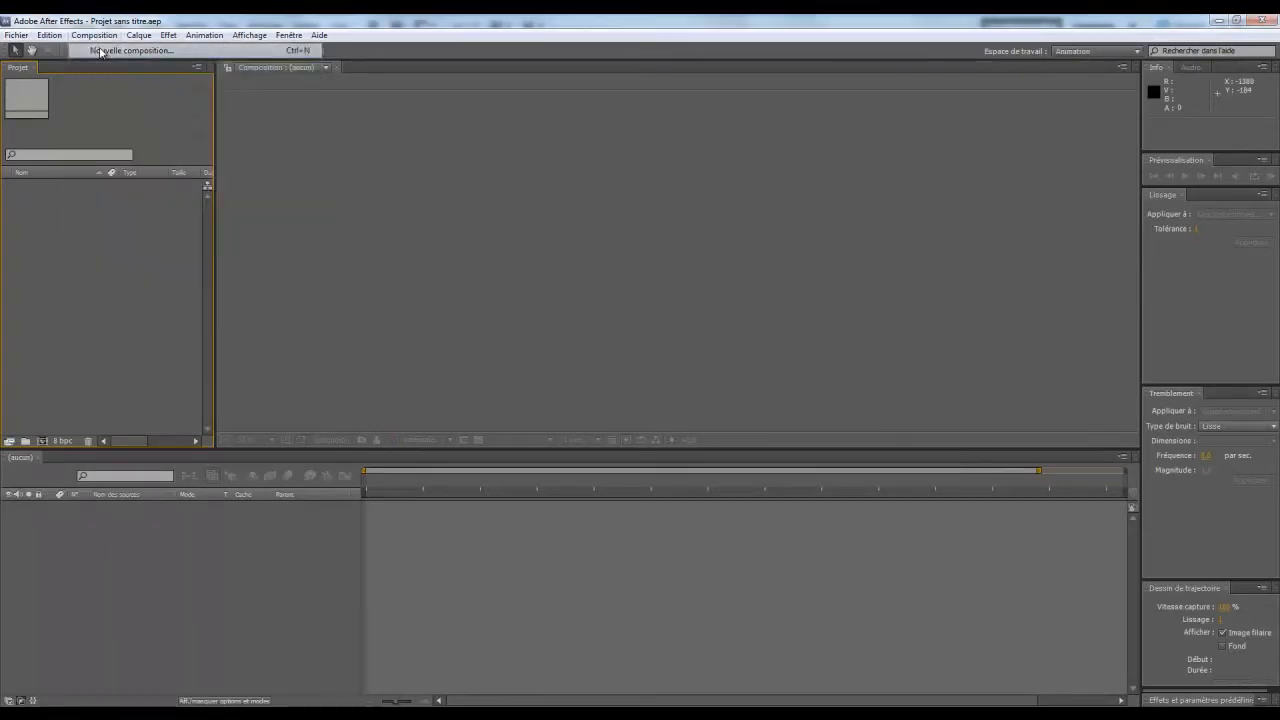
{"action": "left_click", "coordinate": [592, 436]}
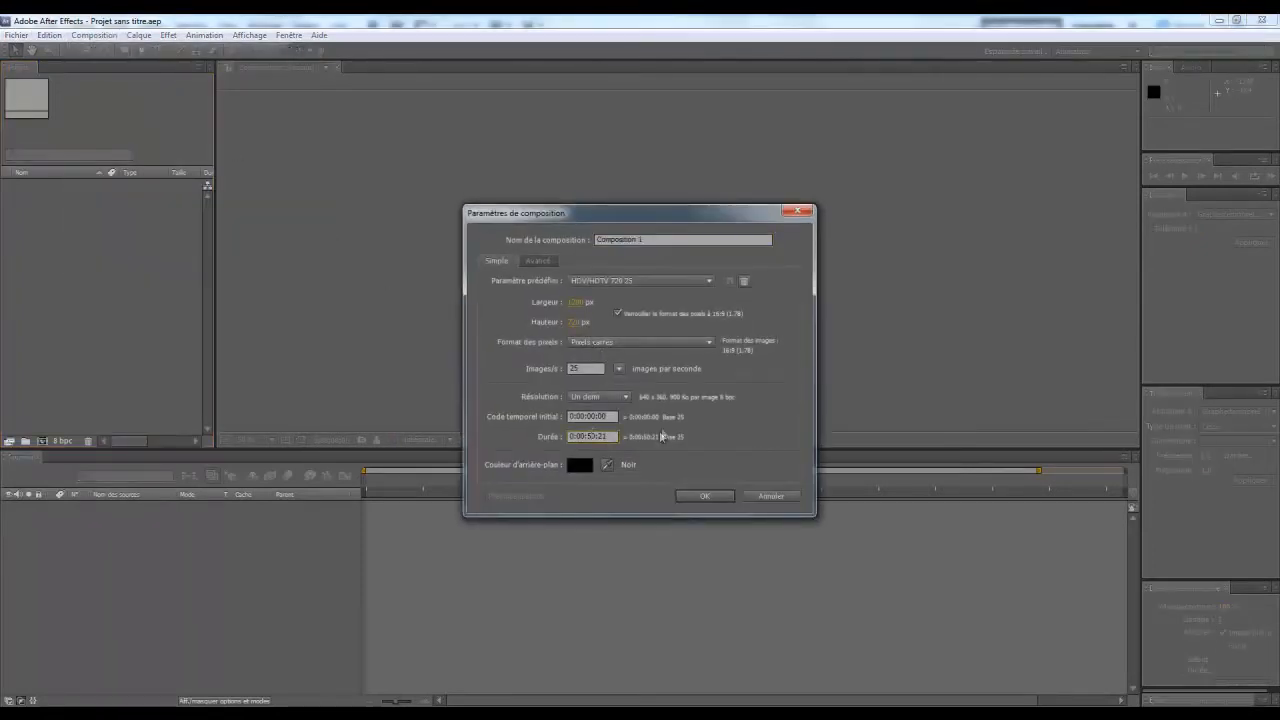
{"action": "key", "text": "Return"}
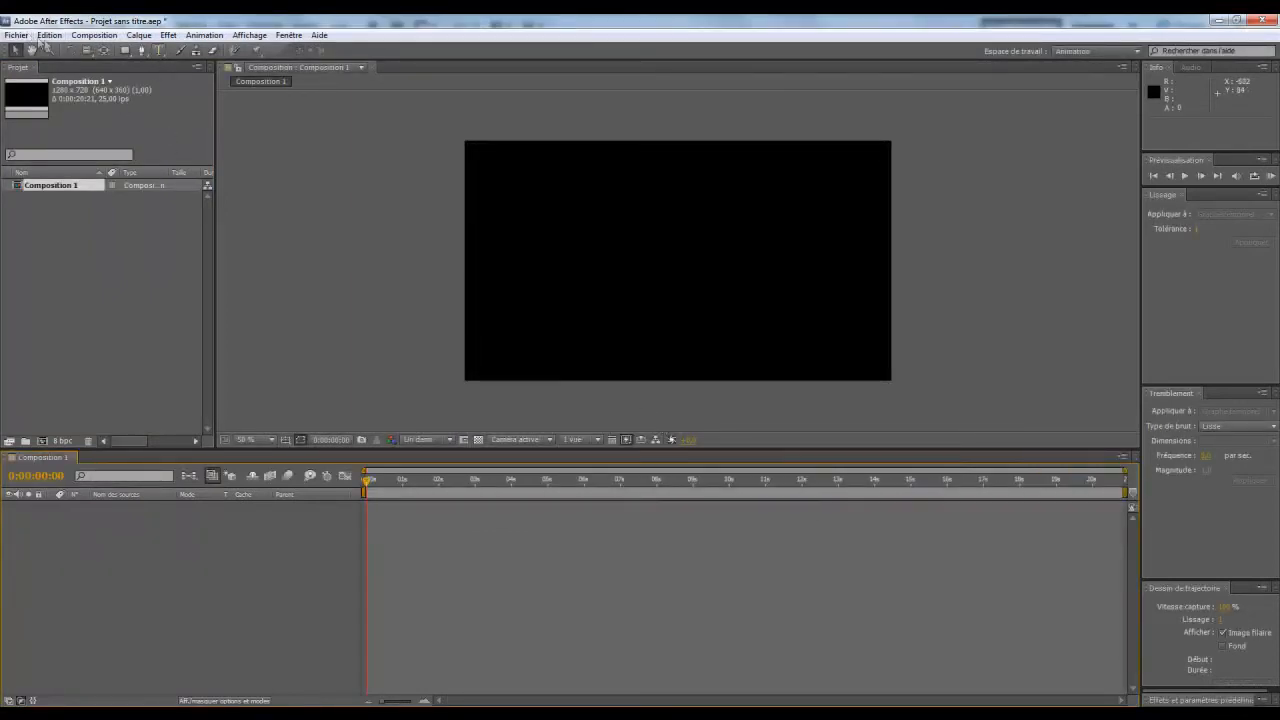
Import Image-intro.png from the MAF folder into the project and add it as a layer in Composition 1
{"action": "key", "text": "ctrl+i"}
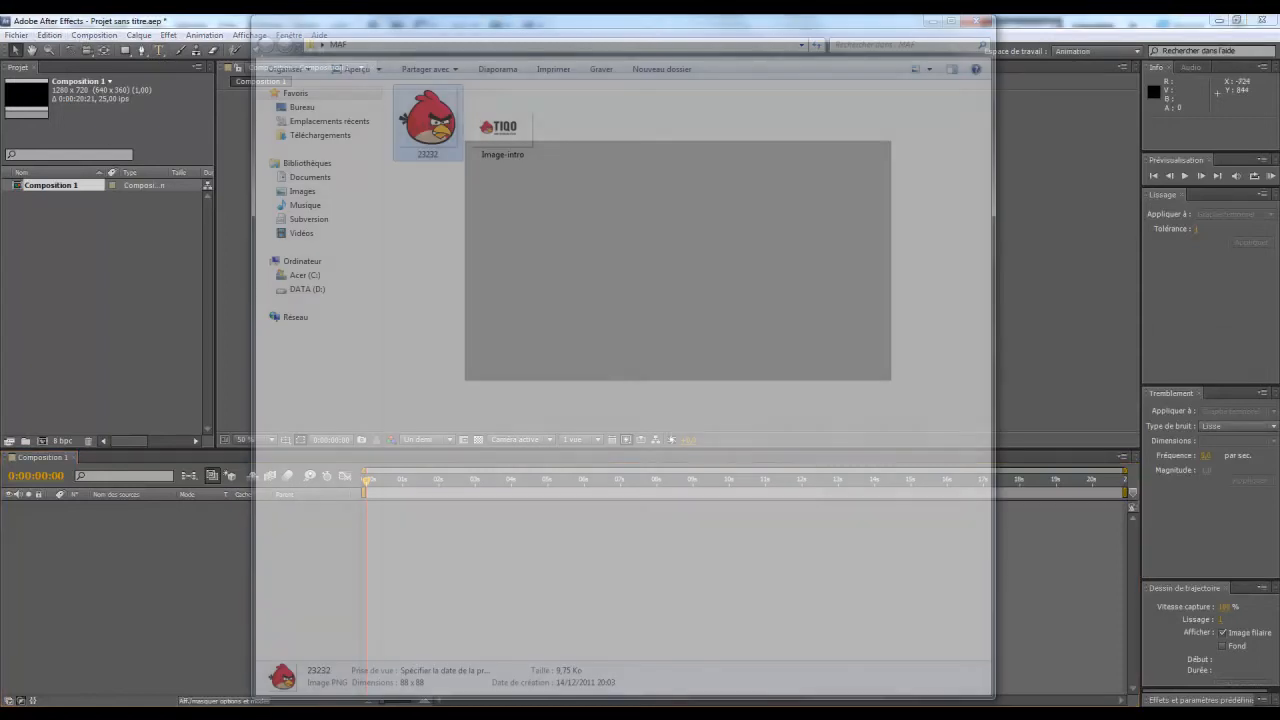
{"action": "left_click", "coordinate": [495, 150]}
{"action": "left_click_drag", "start_coordinate": [527, 122], "coordinate": [117, 269]}
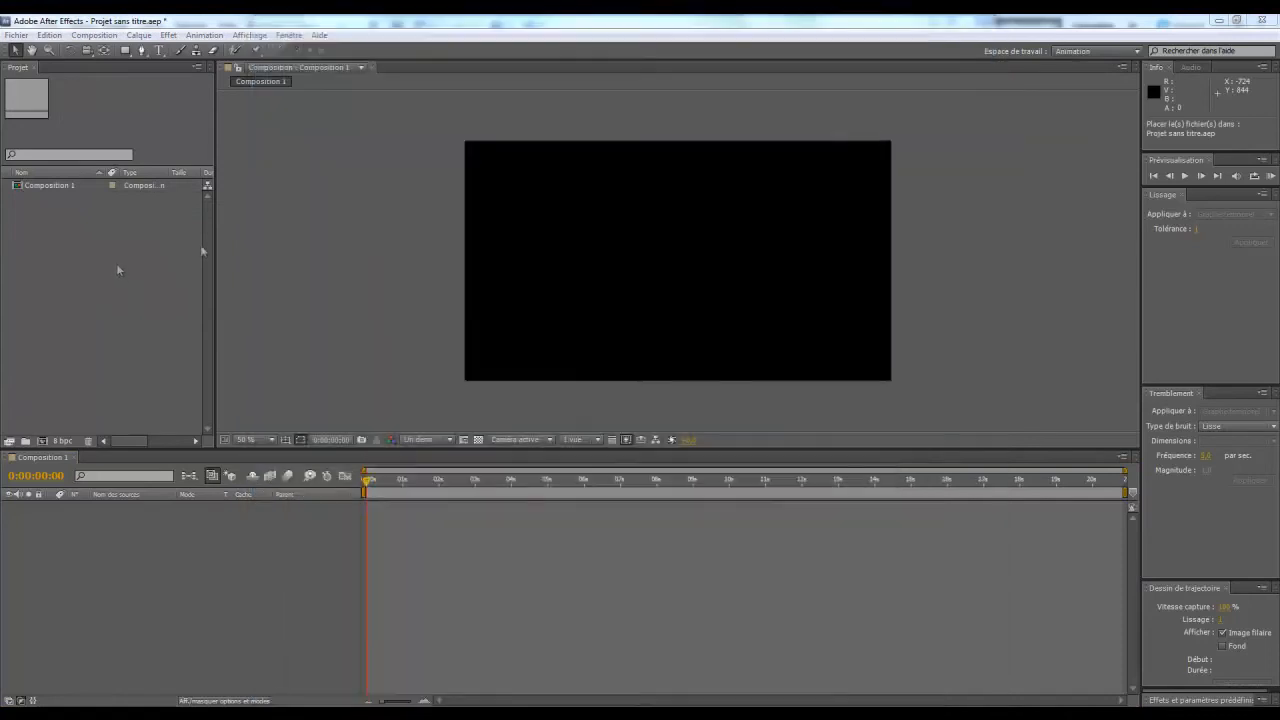
{"action": "left_click_drag", "start_coordinate": [99, 399], "coordinate": [114, 518]}
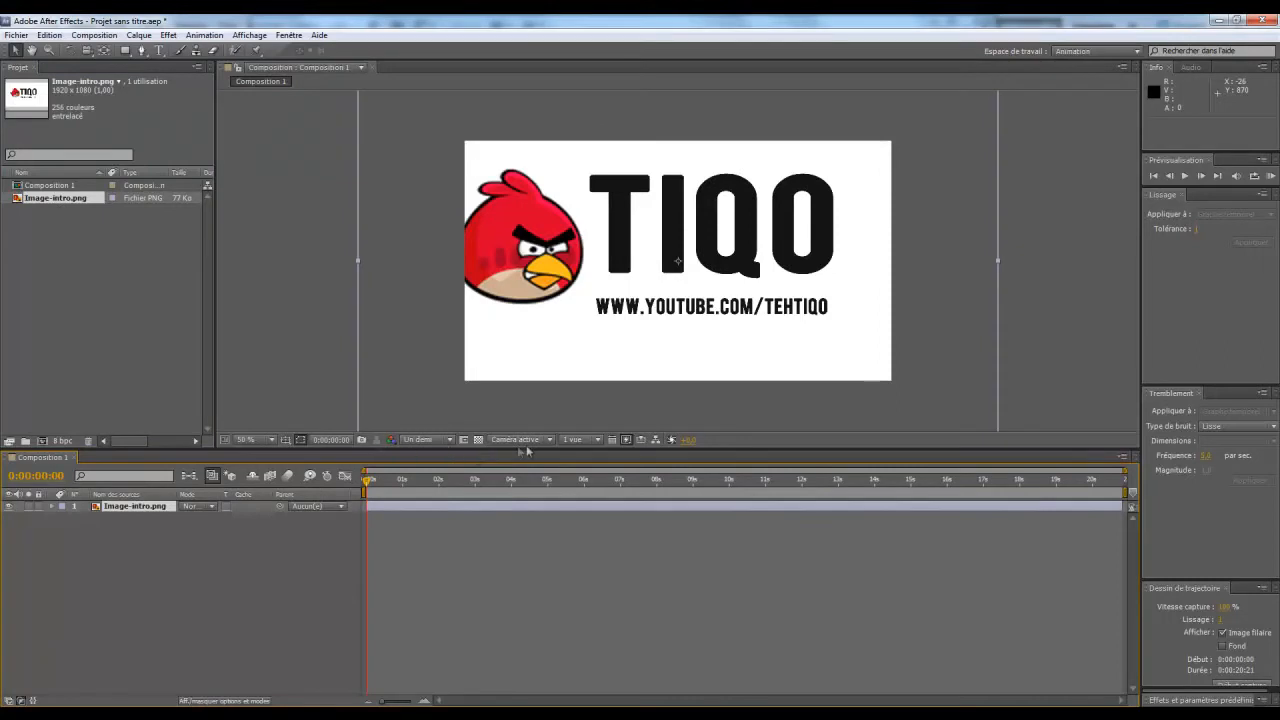
Scale the Image-intro.png layer down to about 69% width and 67% height so it fits the composition frame
{"action": "left_click", "coordinate": [271, 440]}
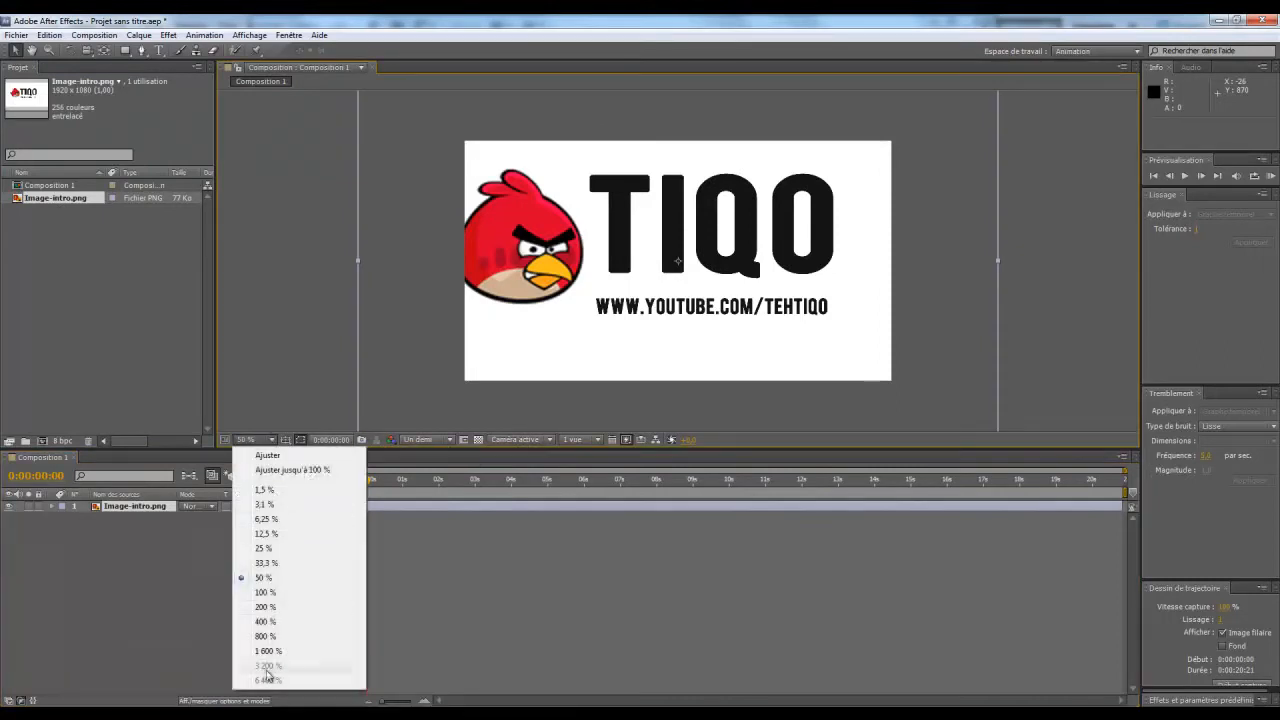
{"action": "left_click", "coordinate": [270, 593]}
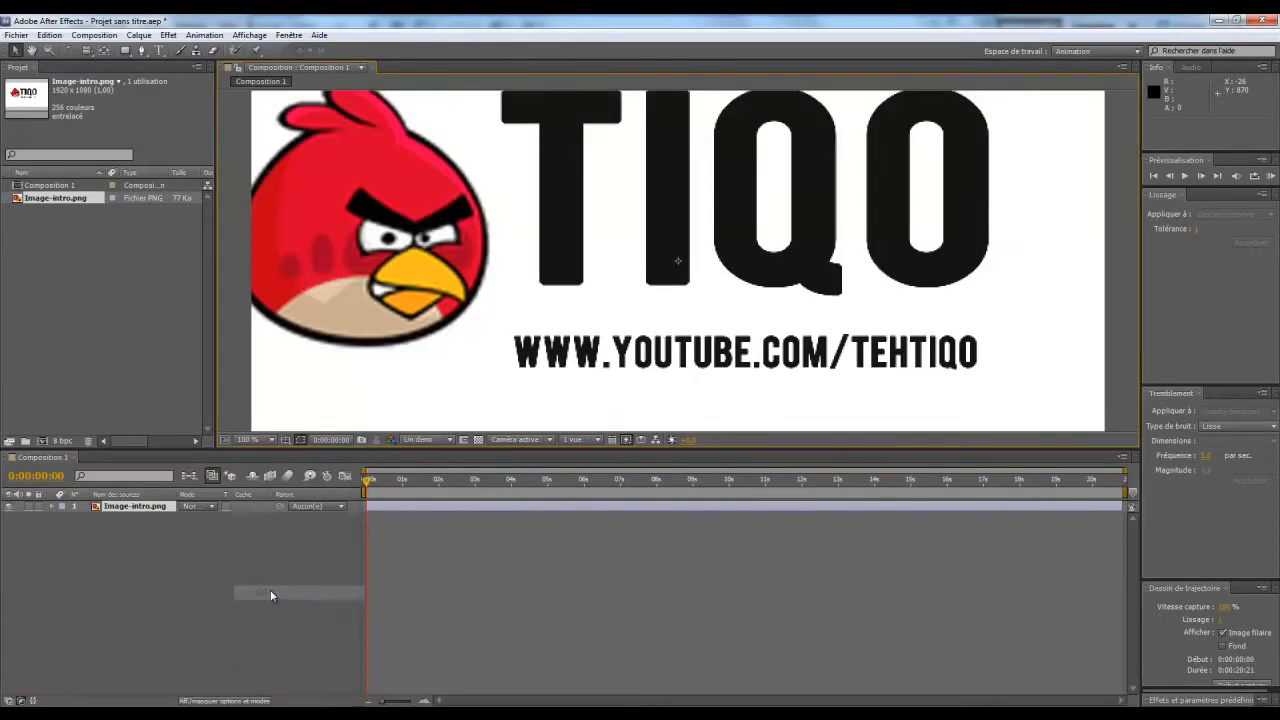
{"action": "scroll", "coordinate": [493, 249], "scroll_direction": "down", "scroll_amount": 3}
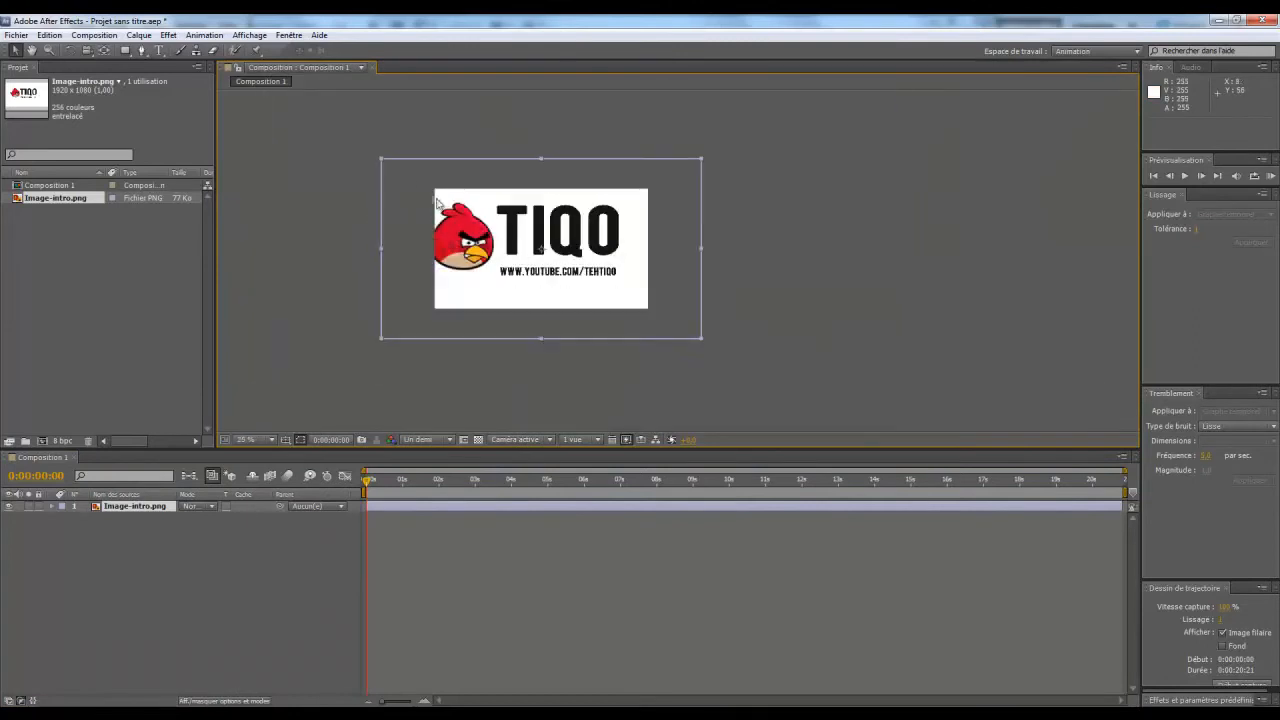
{"action": "left_click_drag", "start_coordinate": [381, 159], "coordinate": [432, 192]}
{"action": "key", "text": "period"}
{"action": "key", "text": "period"}
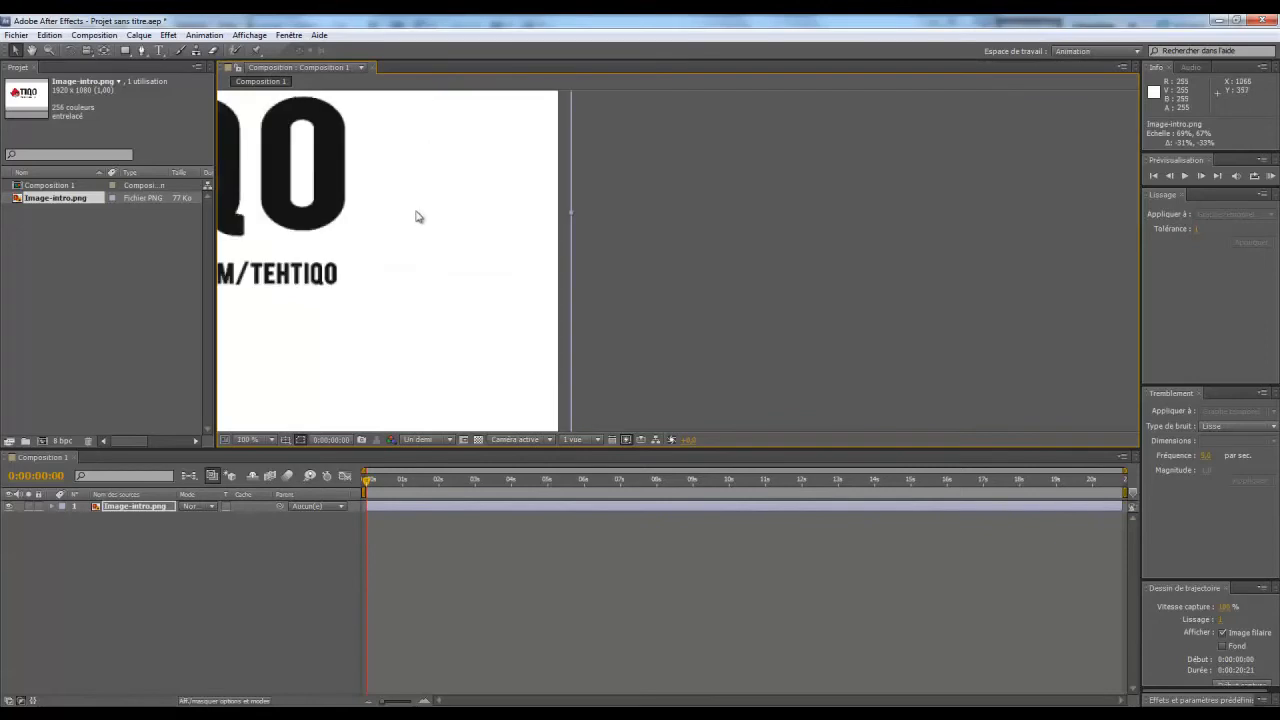
{"action": "left_click", "coordinate": [729, 299]}
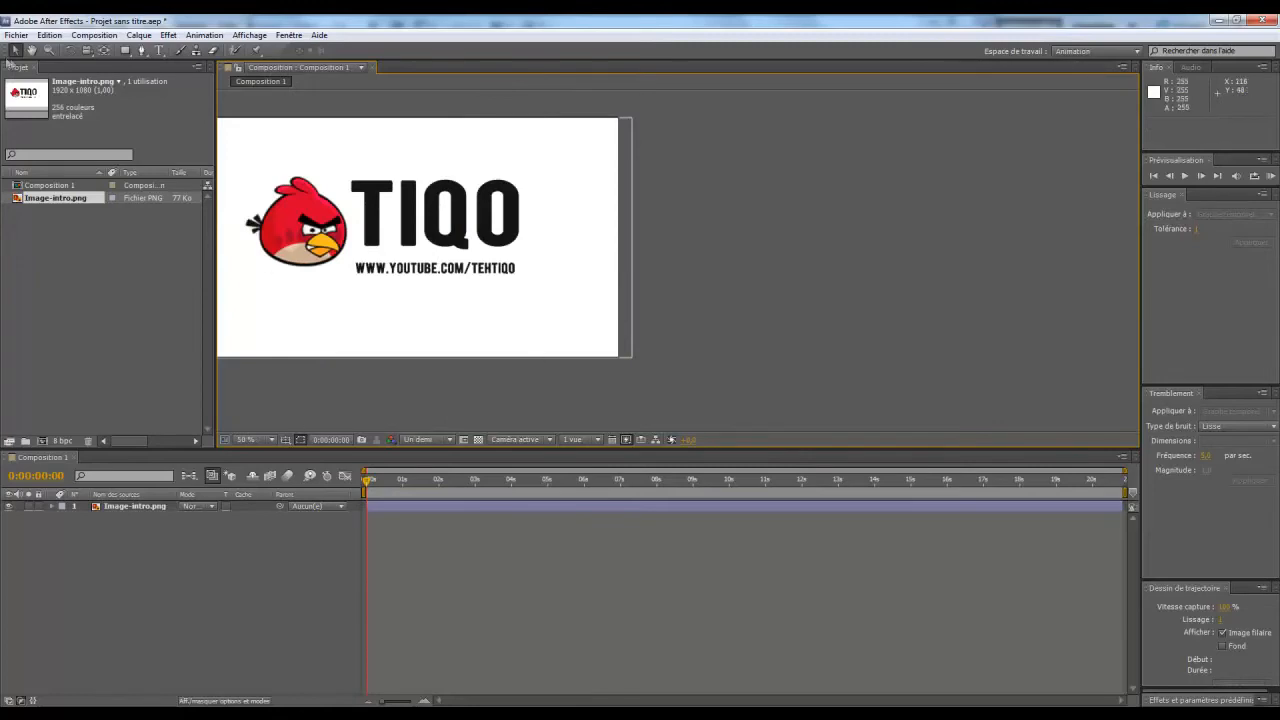
Reposition and widen the Image-intro.png layer so it overhangs the composition frame on both sides
{"action": "left_click", "coordinate": [31, 49]}
{"action": "left_click_drag", "start_coordinate": [444, 267], "coordinate": [668, 286]}
{"action": "scroll", "coordinate": [611, 292], "scroll_direction": "up", "scroll_amount": 2}
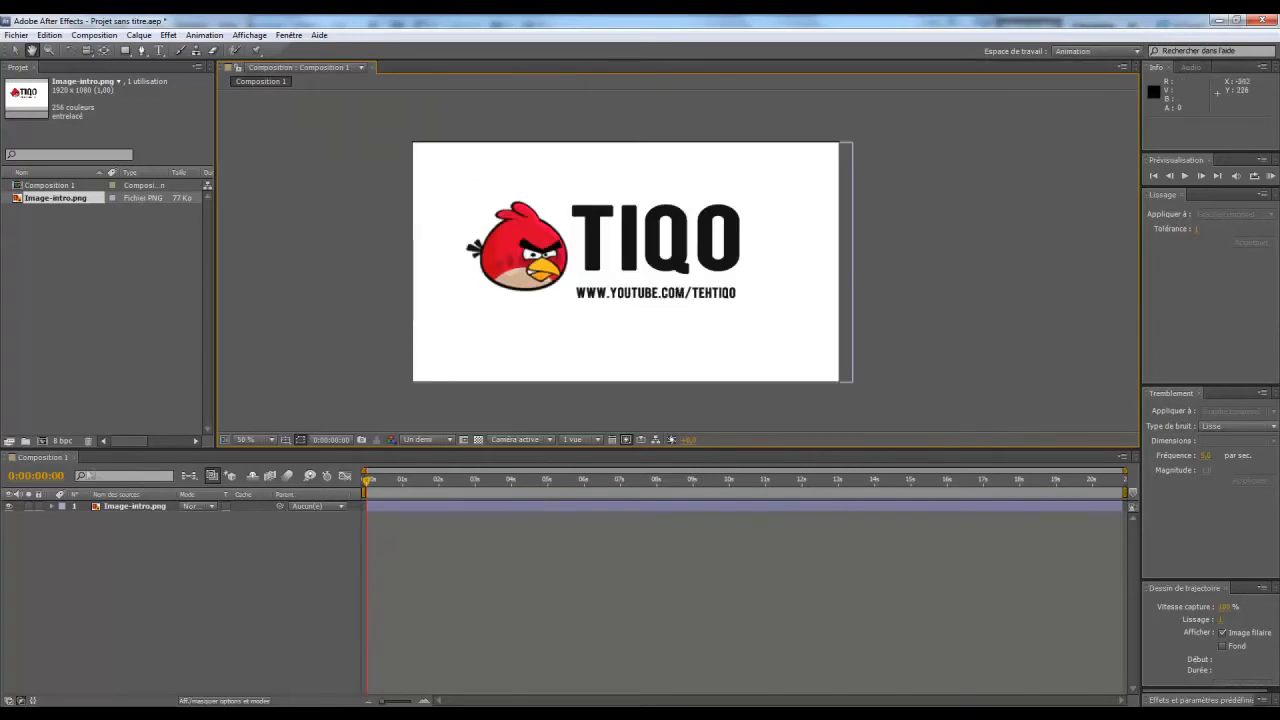
{"action": "left_click", "coordinate": [114, 494]}
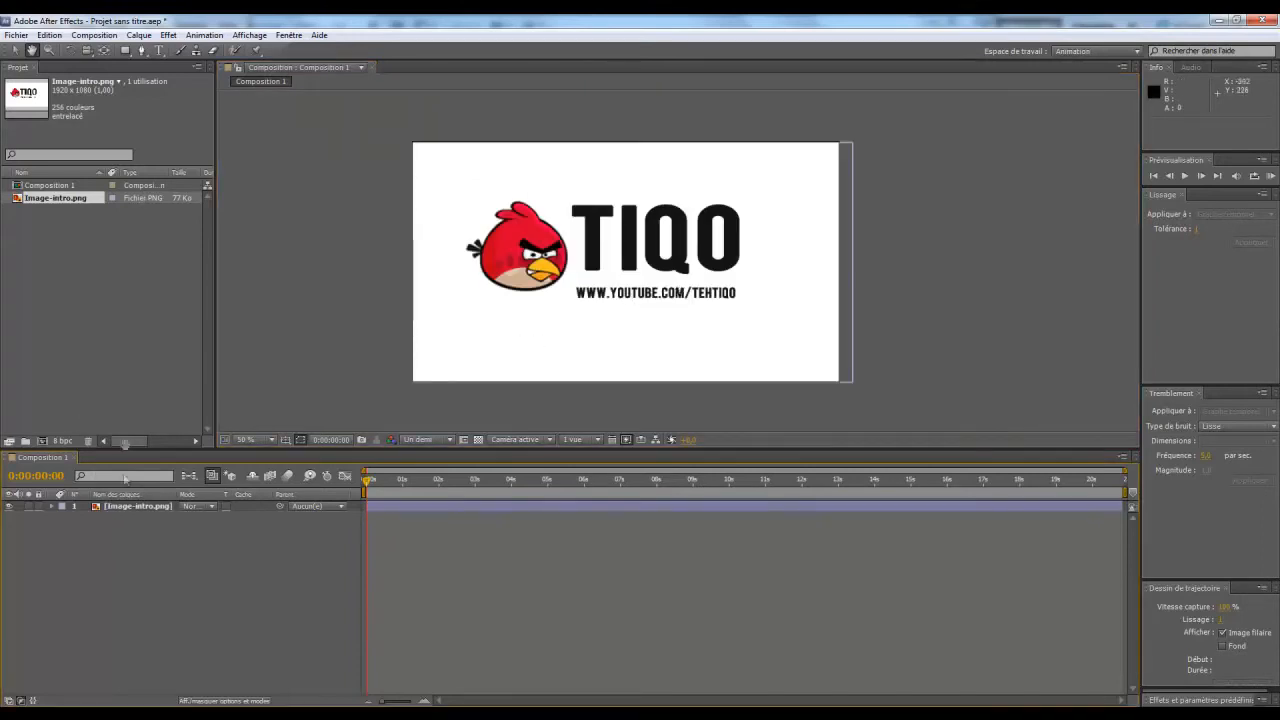
{"action": "left_click", "coordinate": [14, 49]}
{"action": "left_click", "coordinate": [654, 313]}
{"action": "left_click_drag", "start_coordinate": [654, 313], "coordinate": [648, 315]}
{"action": "left_click_drag", "start_coordinate": [846, 144], "coordinate": [855, 143]}
{"action": "left_click_drag", "start_coordinate": [684, 277], "coordinate": [683, 280]}
{"action": "left_click", "coordinate": [916, 253]}
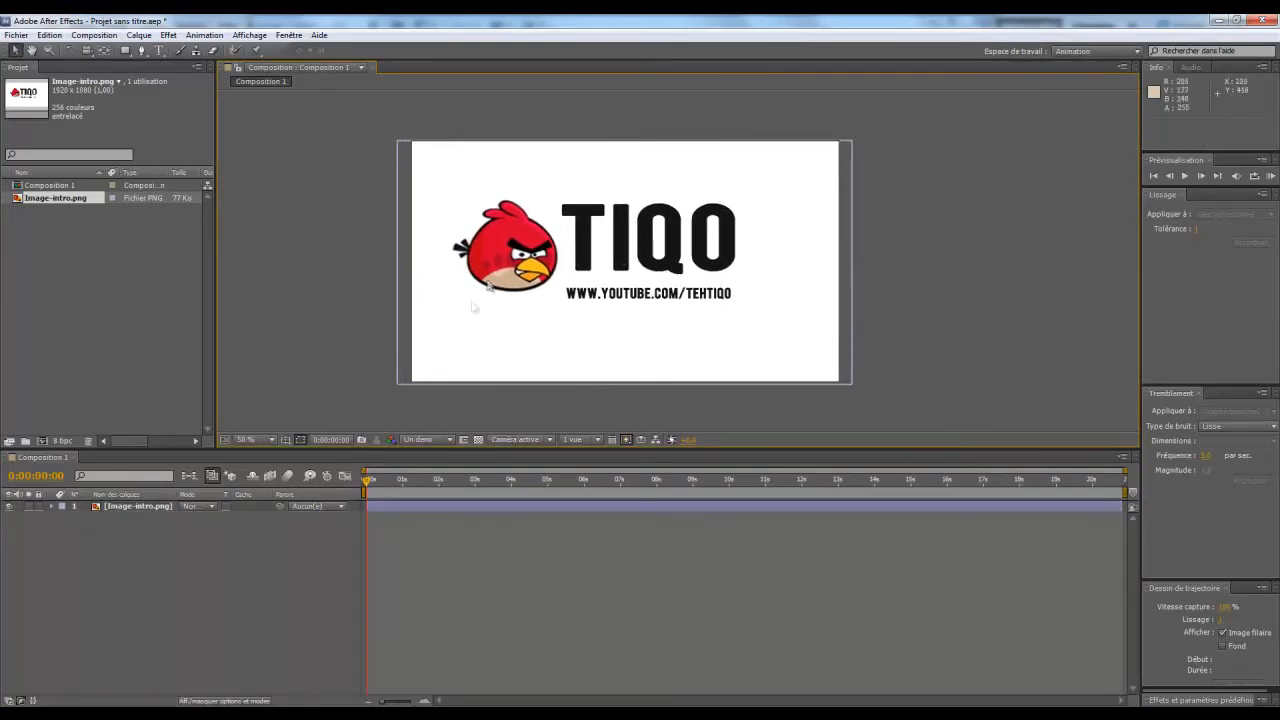
Stretch the Image-intro.png layer vertically past the upper and lower frame edges and centre it over the composition
{"action": "left_click", "coordinate": [480, 185]}
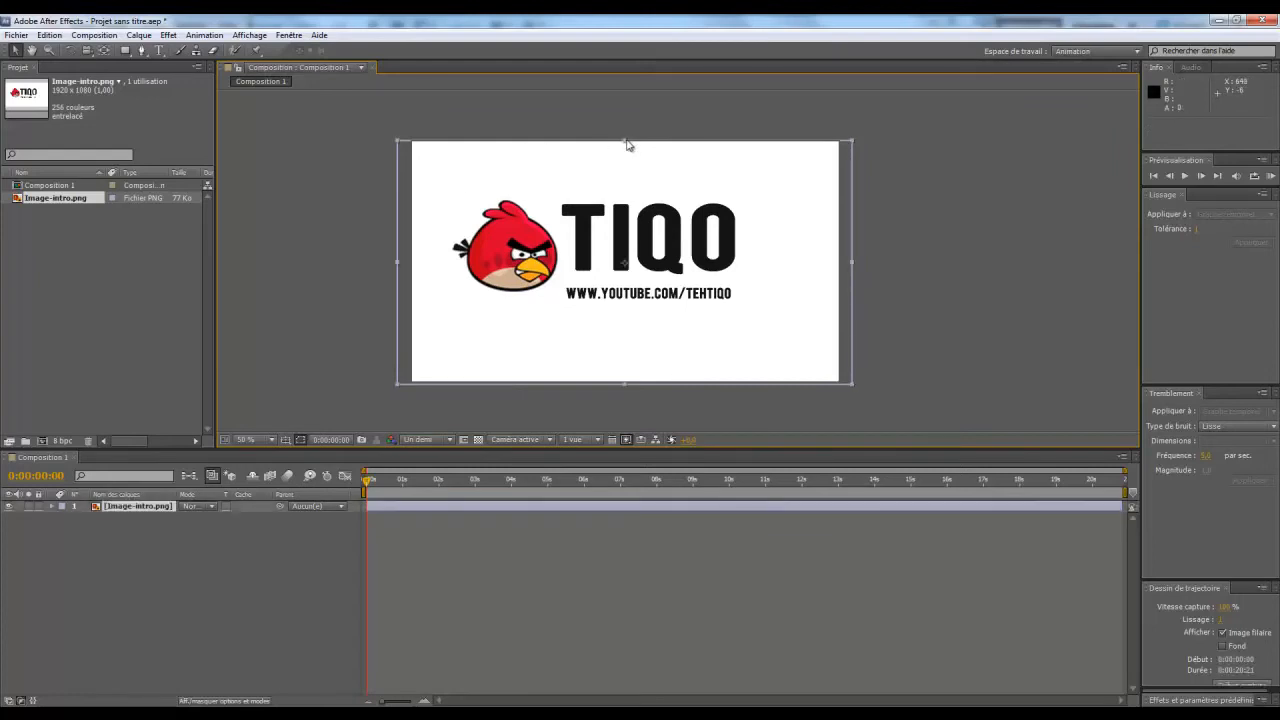
{"action": "left_click_drag", "start_coordinate": [628, 145], "coordinate": [626, 137]}
{"action": "left_click", "coordinate": [897, 263]}
{"action": "left_click_drag", "start_coordinate": [646, 262], "coordinate": [640, 263]}
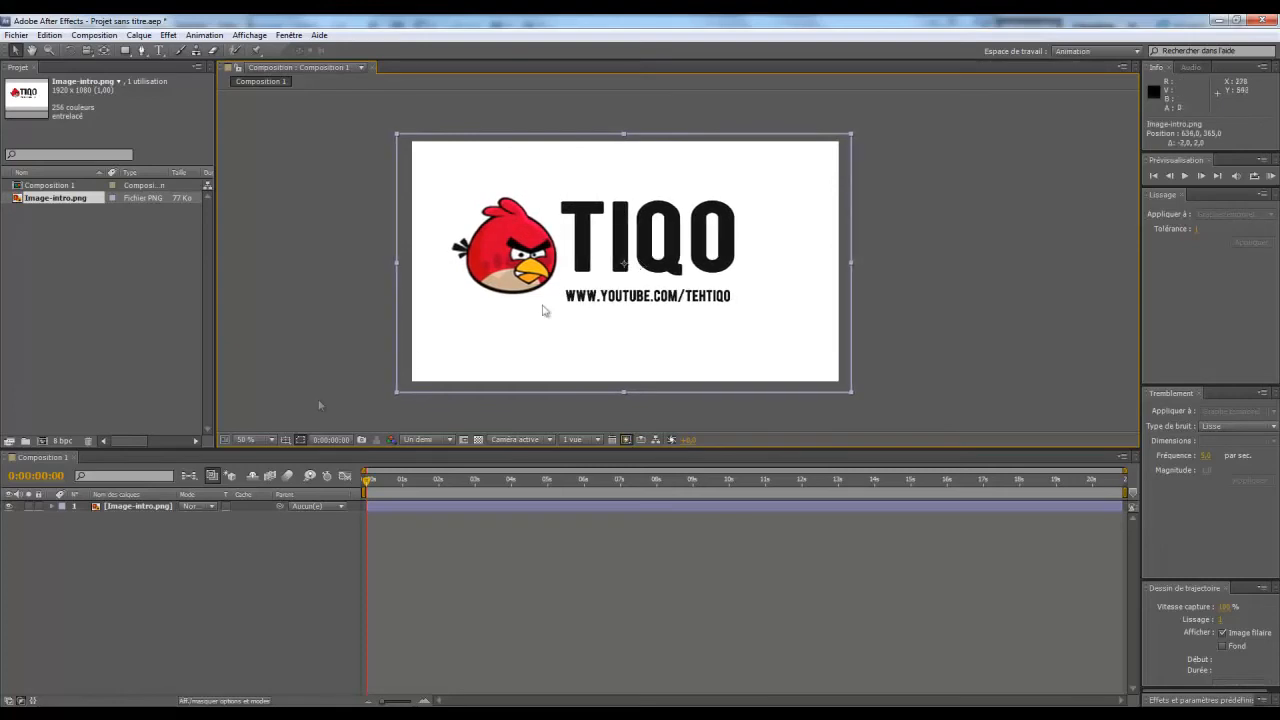
Nudge the Image-intro.png layer slightly and add a Position keyframe at 0:00:00:00
{"action": "left_click", "coordinate": [153, 507]}
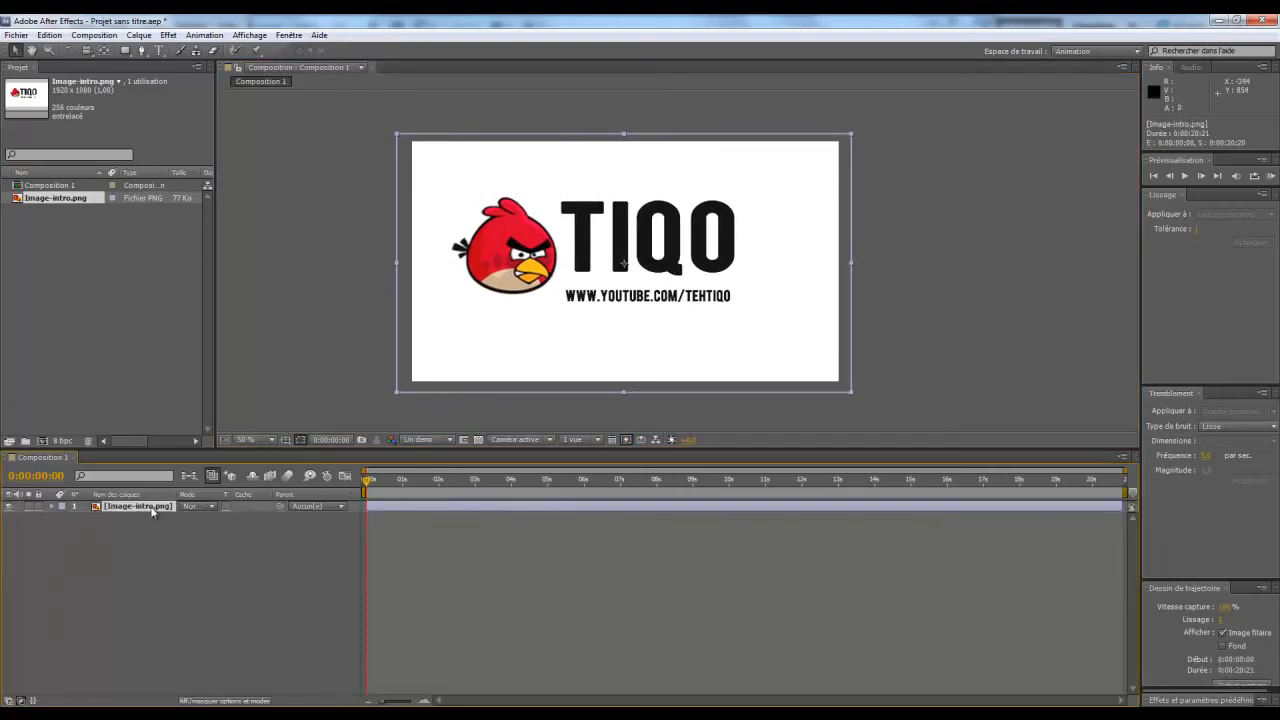
{"action": "key", "text": "p"}
{"action": "left_click_drag", "start_coordinate": [623, 275], "coordinate": [621, 276]}
{"action": "left_click", "coordinate": [83, 560]}
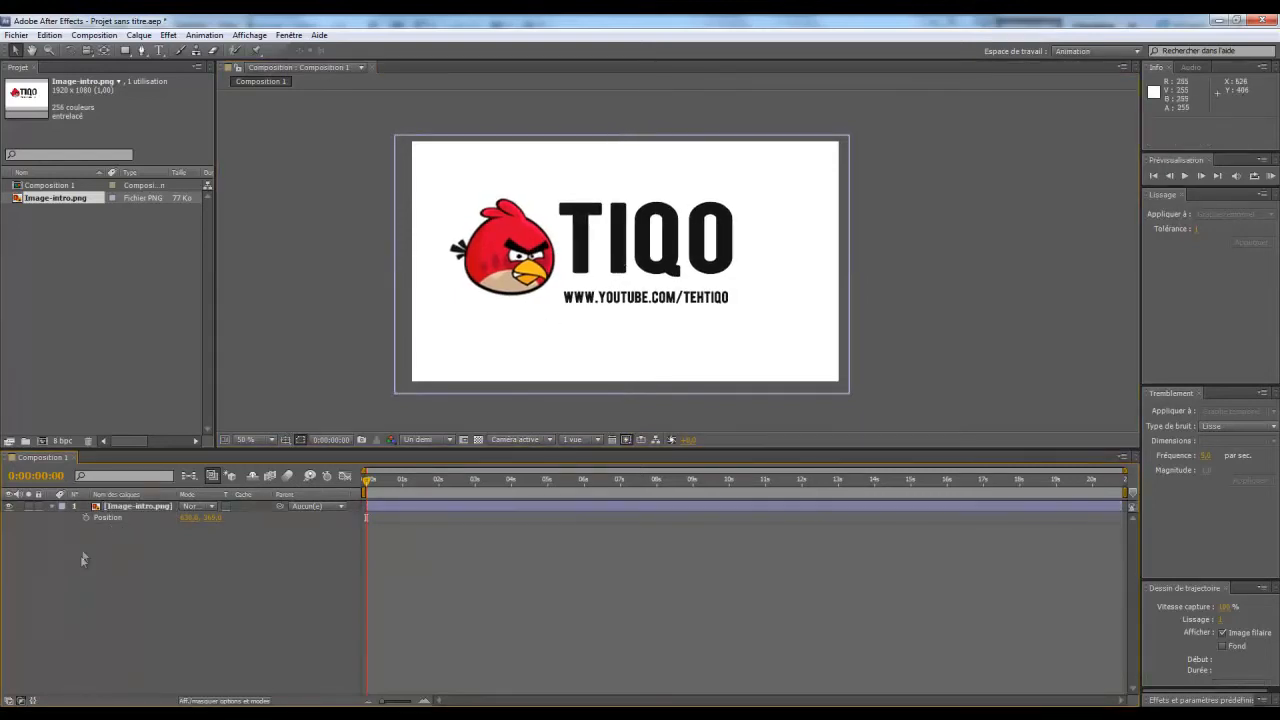
{"action": "left_click", "coordinate": [86, 517]}
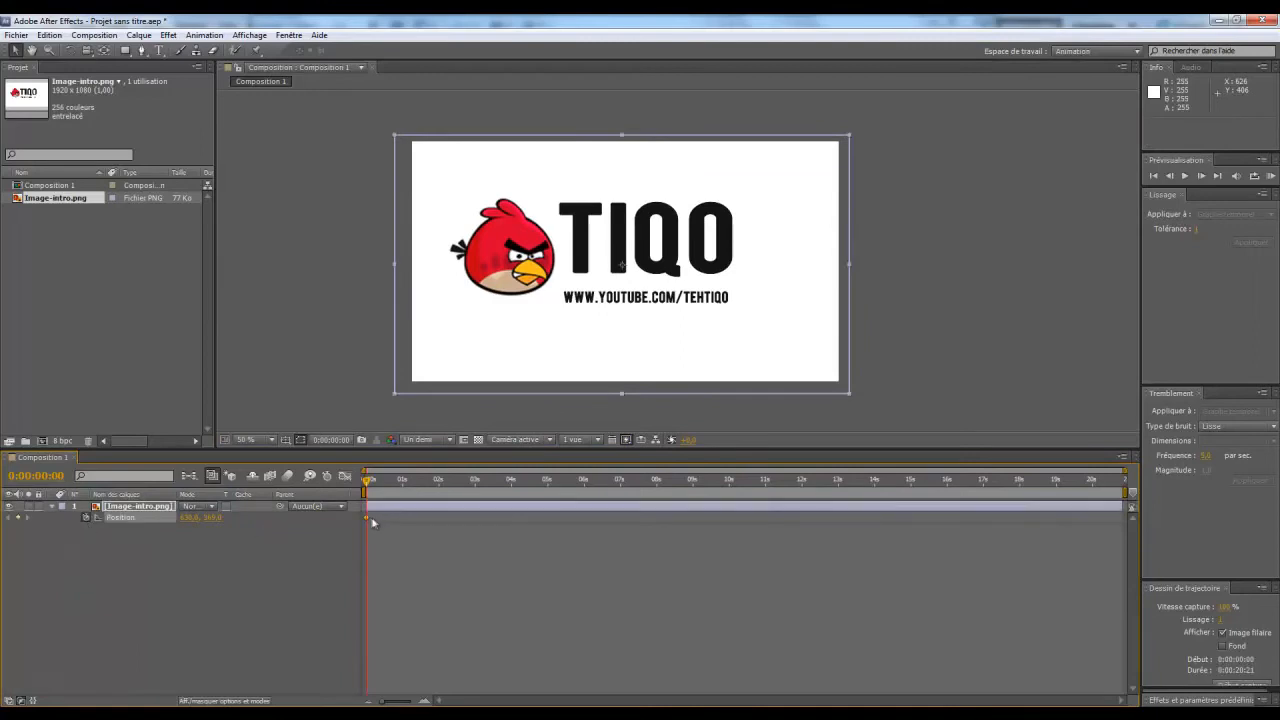
Add a second Position keyframe to the Image-intro.png layer at 0:00:06:00
{"action": "left_click_drag", "start_coordinate": [367, 479], "coordinate": [1266, 476]}
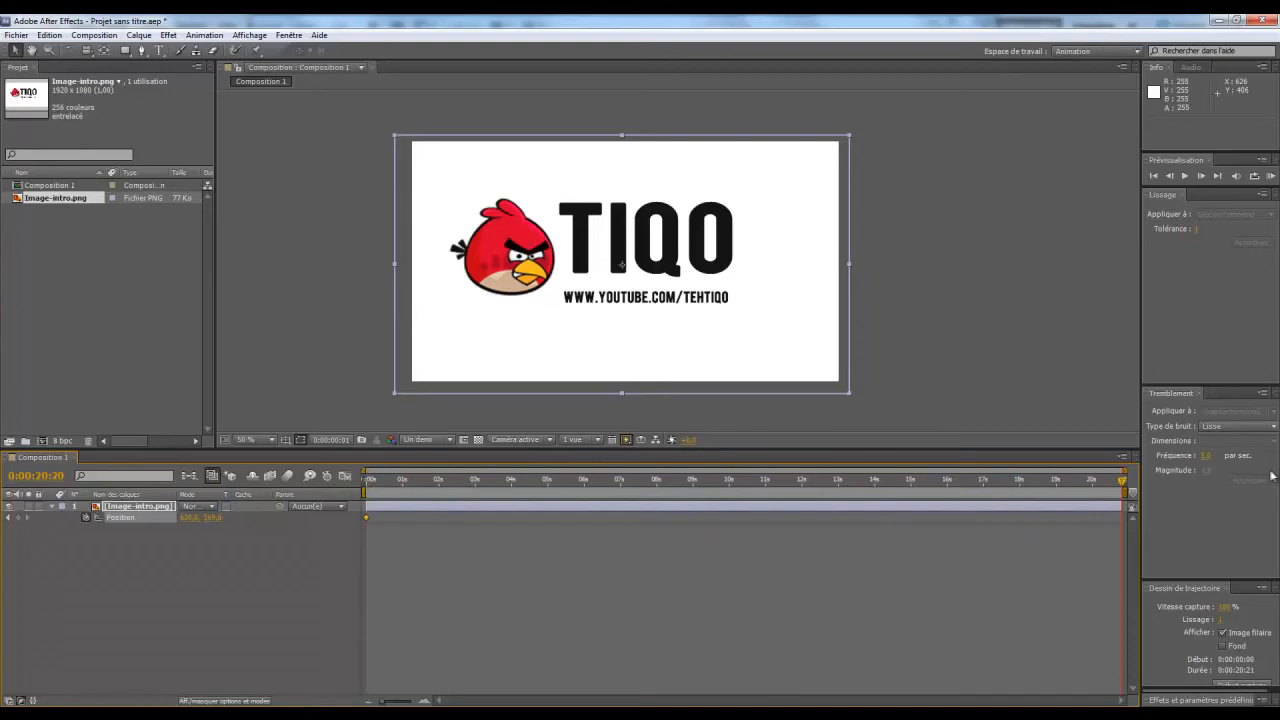
{"action": "left_click_drag", "start_coordinate": [1121, 479], "coordinate": [587, 502]}
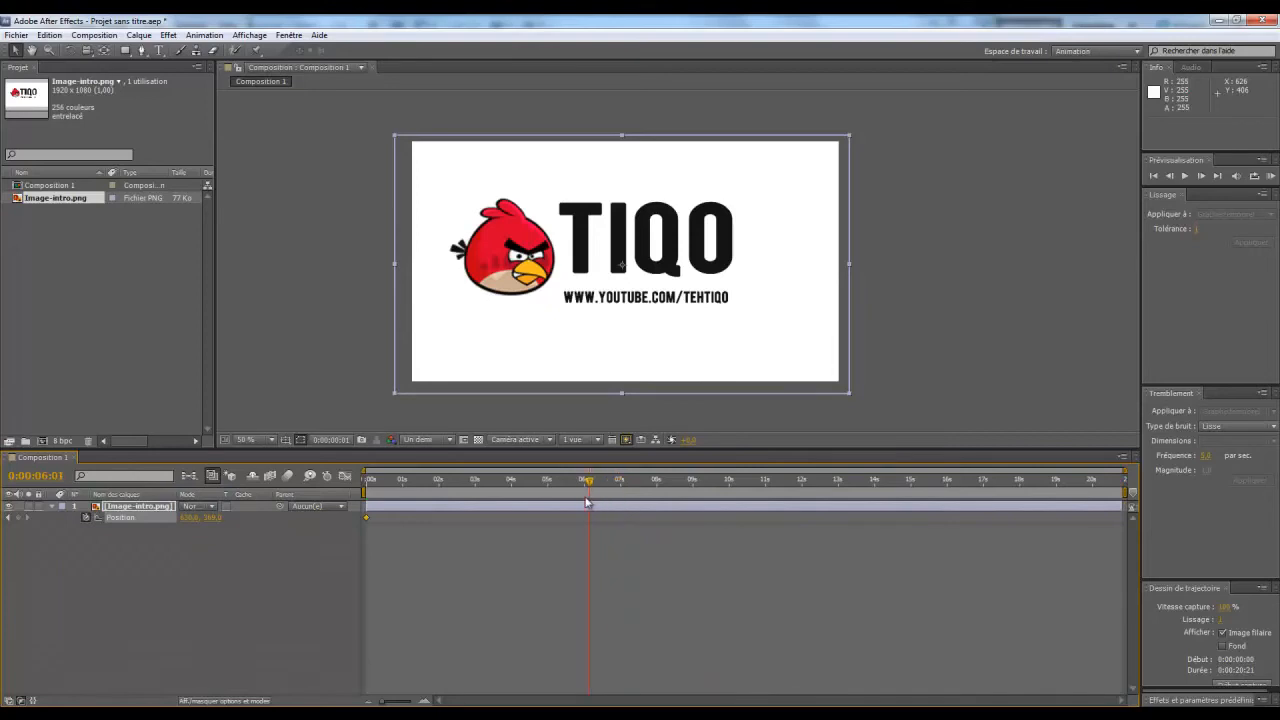
{"action": "left_click", "coordinate": [18, 518]}
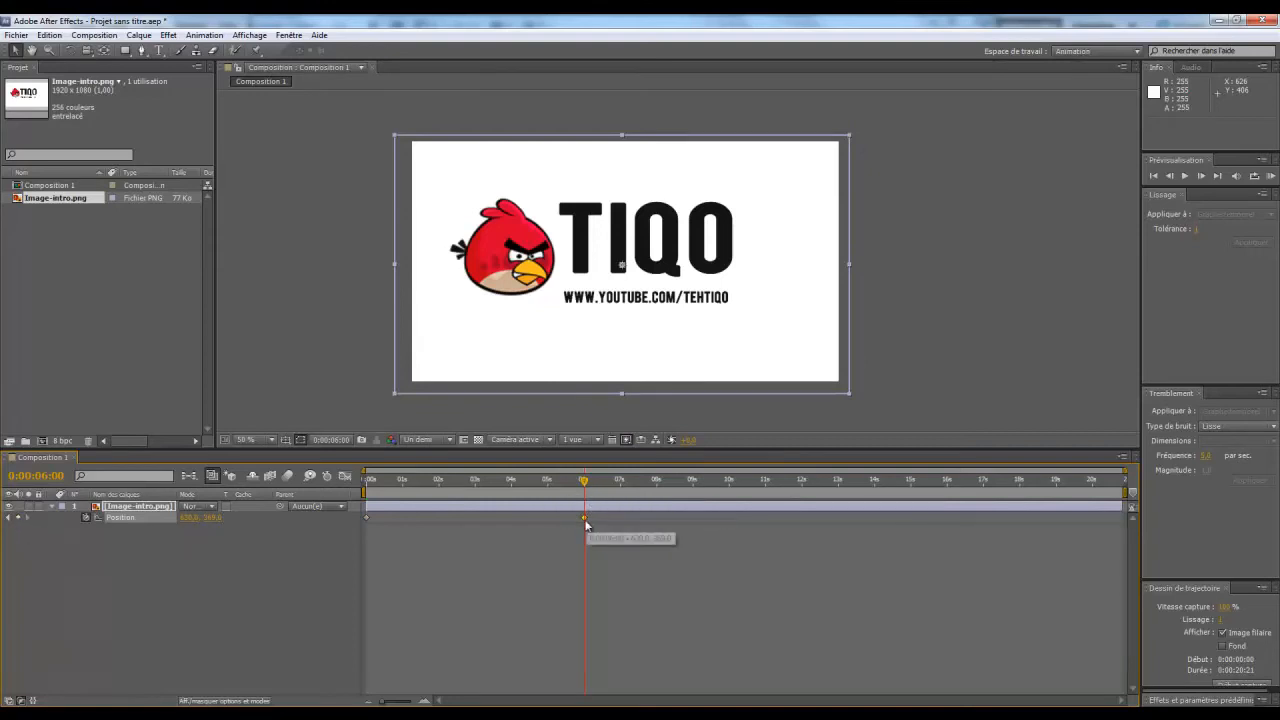
Shorten the work area and trim the Image-intro.png layer so both end at the 6-second mark
{"action": "left_click_drag", "start_coordinate": [1126, 491], "coordinate": [584, 497]}
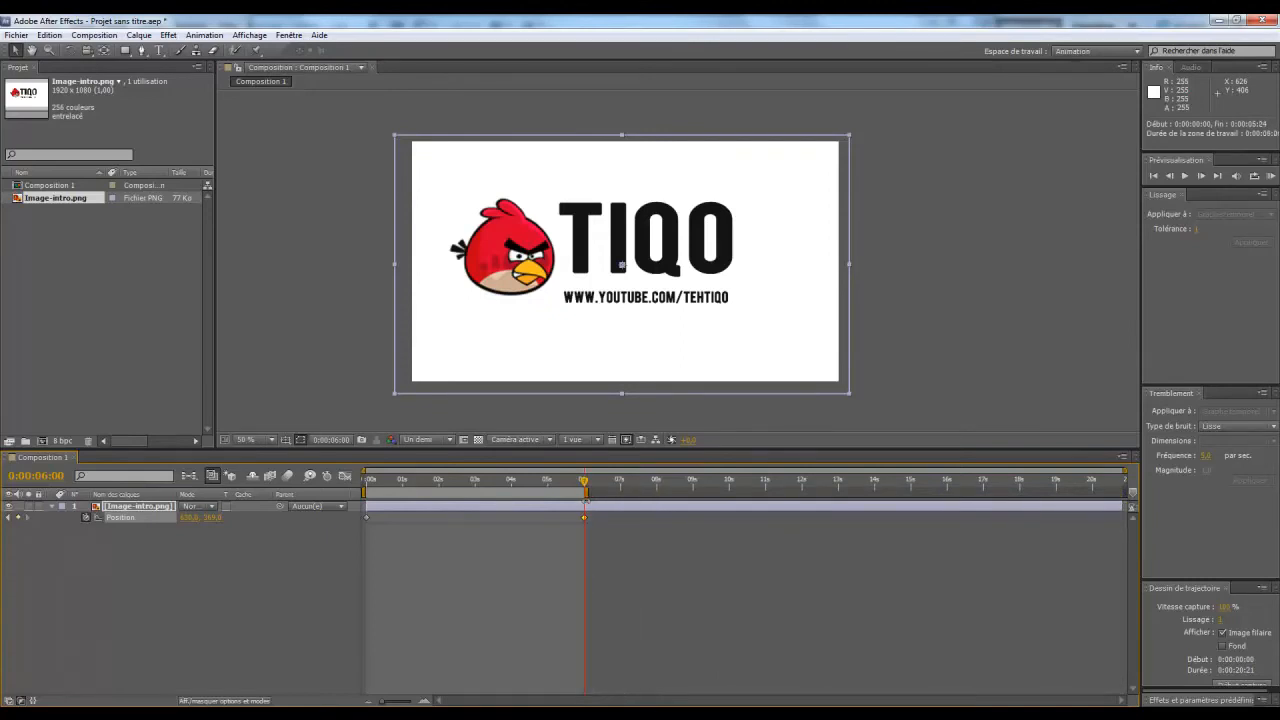
{"action": "left_click_drag", "start_coordinate": [1121, 506], "coordinate": [584, 500]}
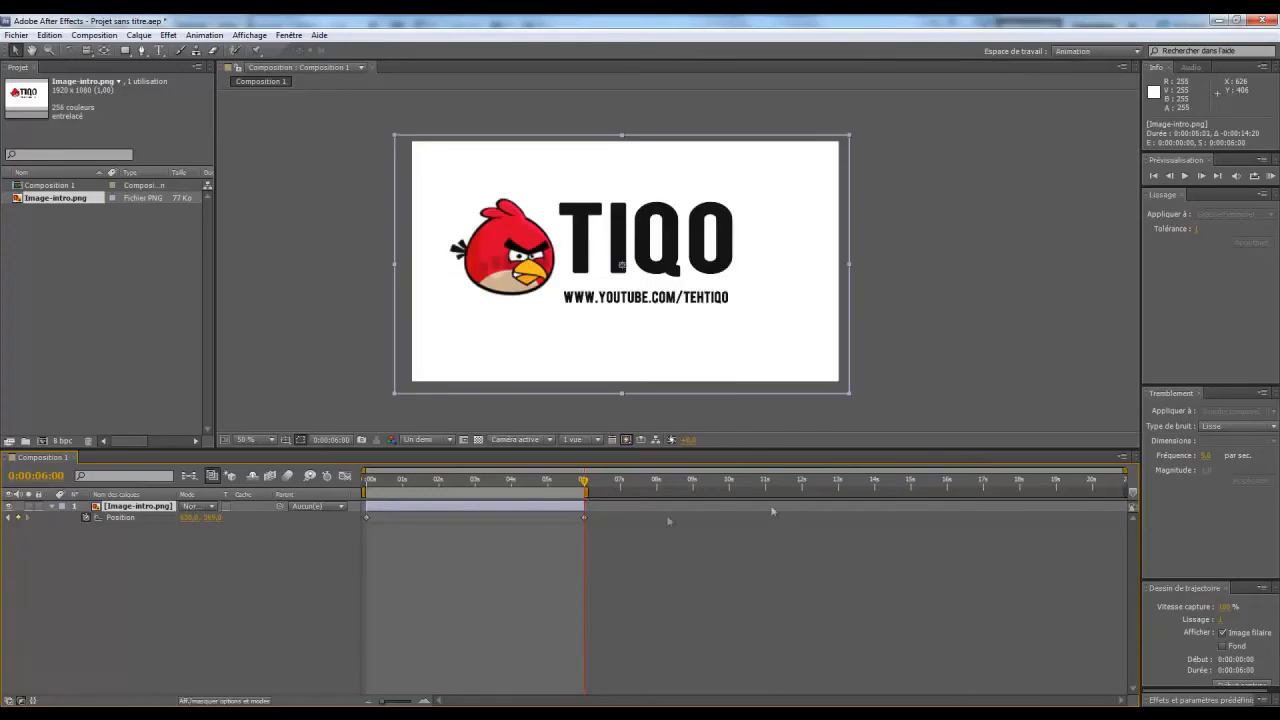
{"action": "left_click", "coordinate": [604, 524]}
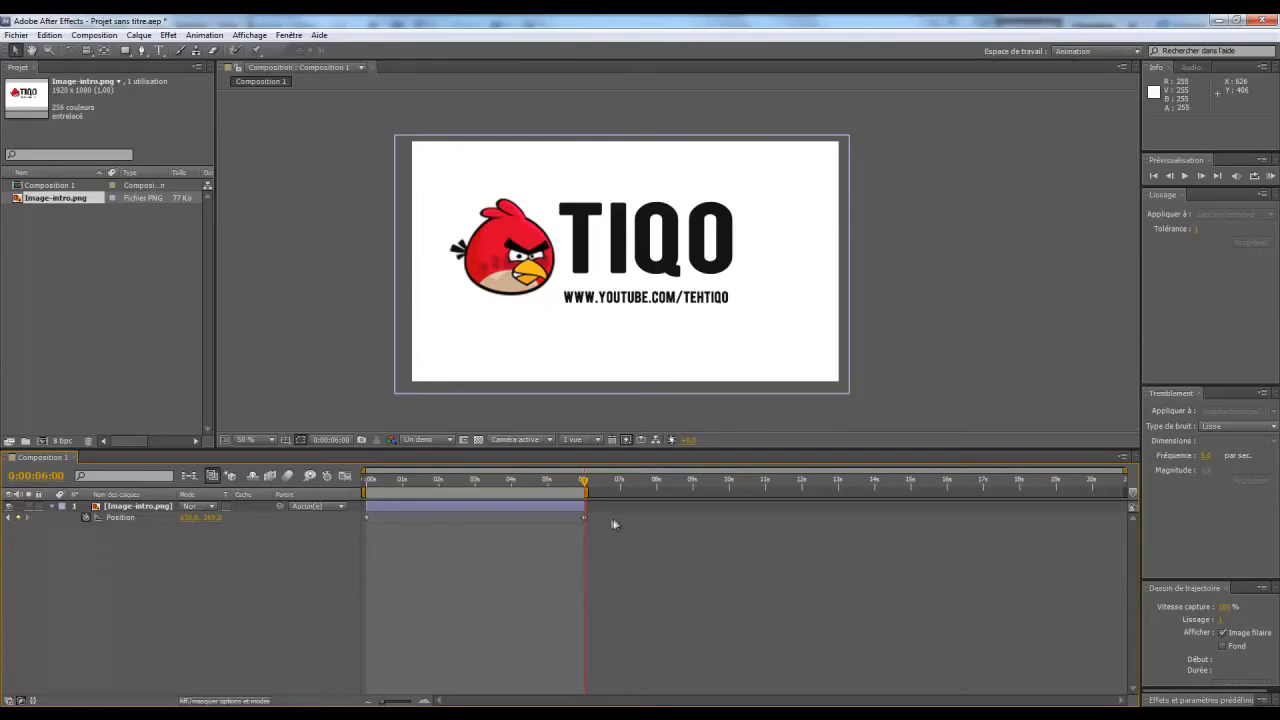
Apply a wiggle to both Position keyframes of Image-intro.png with a frequency of 3 per second and a magnitude of 3
{"action": "left_click_drag", "start_coordinate": [613, 519], "coordinate": [560, 522]}
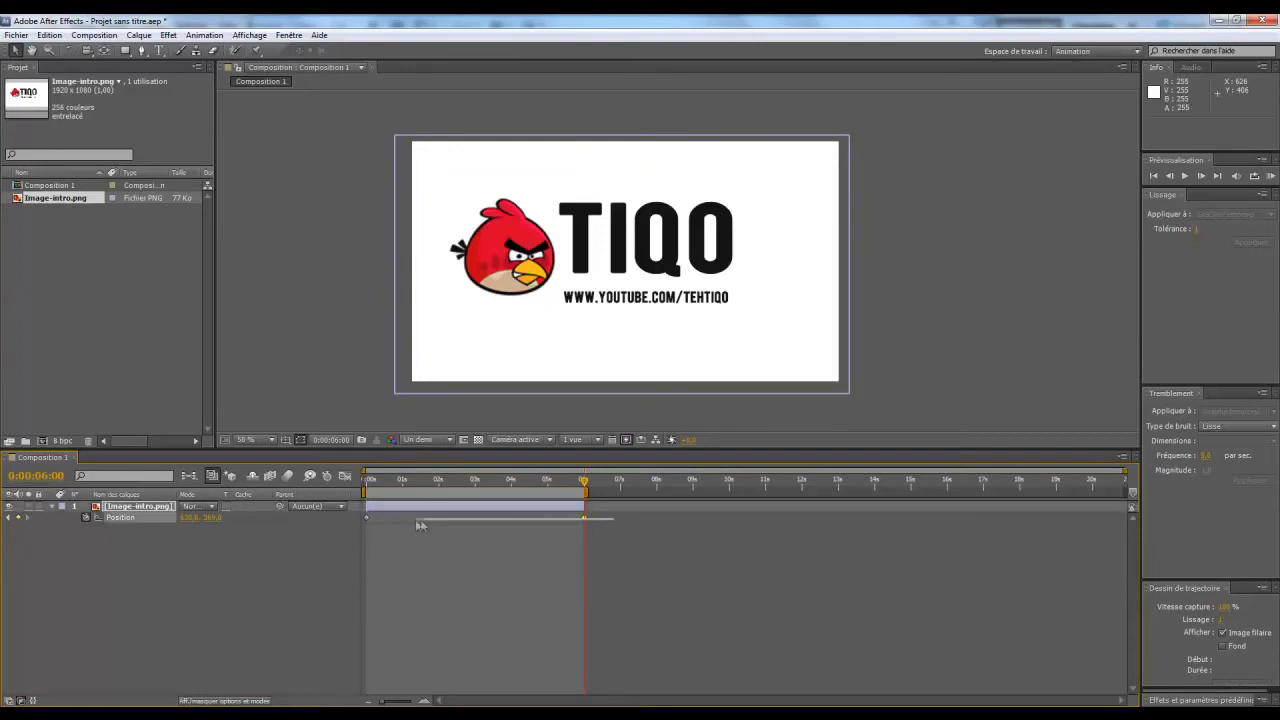
{"action": "left_click_drag", "start_coordinate": [417, 521], "coordinate": [373, 520]}
{"action": "left_click", "coordinate": [362, 518]}
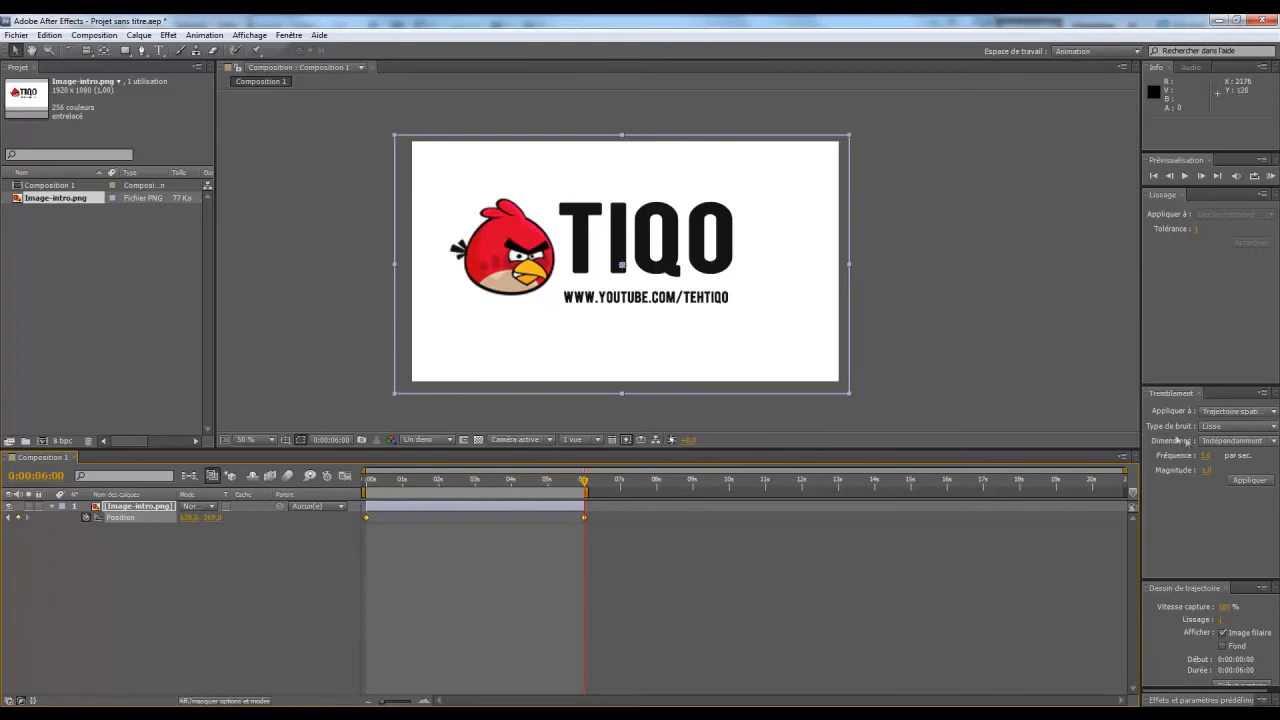
{"action": "left_click", "coordinate": [1094, 51]}
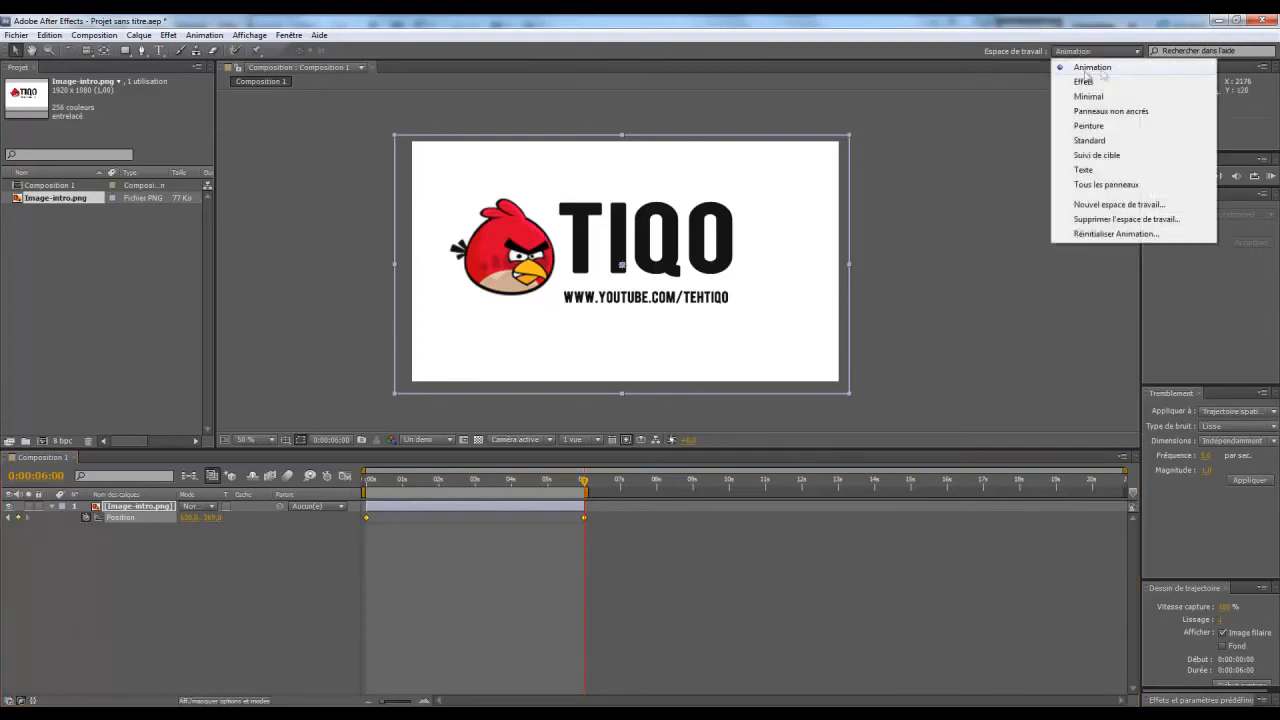
{"action": "left_click", "coordinate": [1202, 506]}
{"action": "left_click", "coordinate": [1208, 455]}
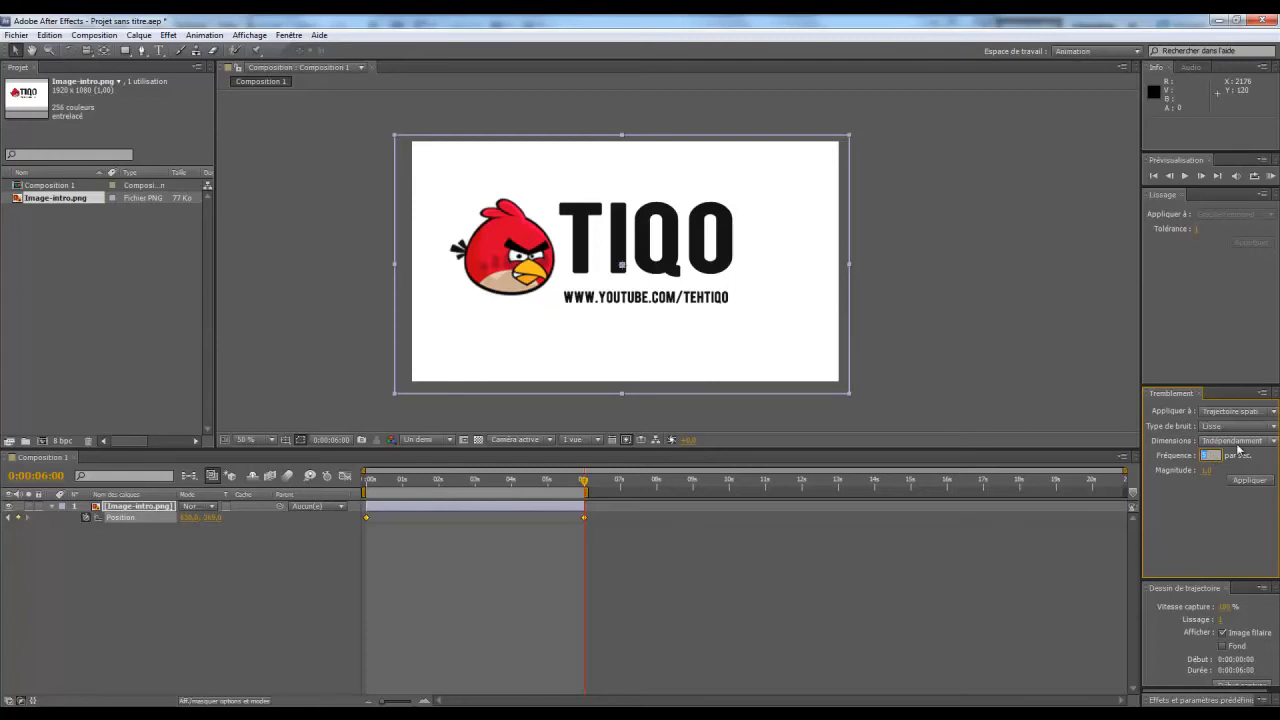
{"action": "key", "text": "Return"}
{"action": "left_click", "coordinate": [1205, 470]}
{"action": "key", "text": "Return"}
{"action": "left_click", "coordinate": [1230, 503]}
{"action": "left_click", "coordinate": [1249, 482]}
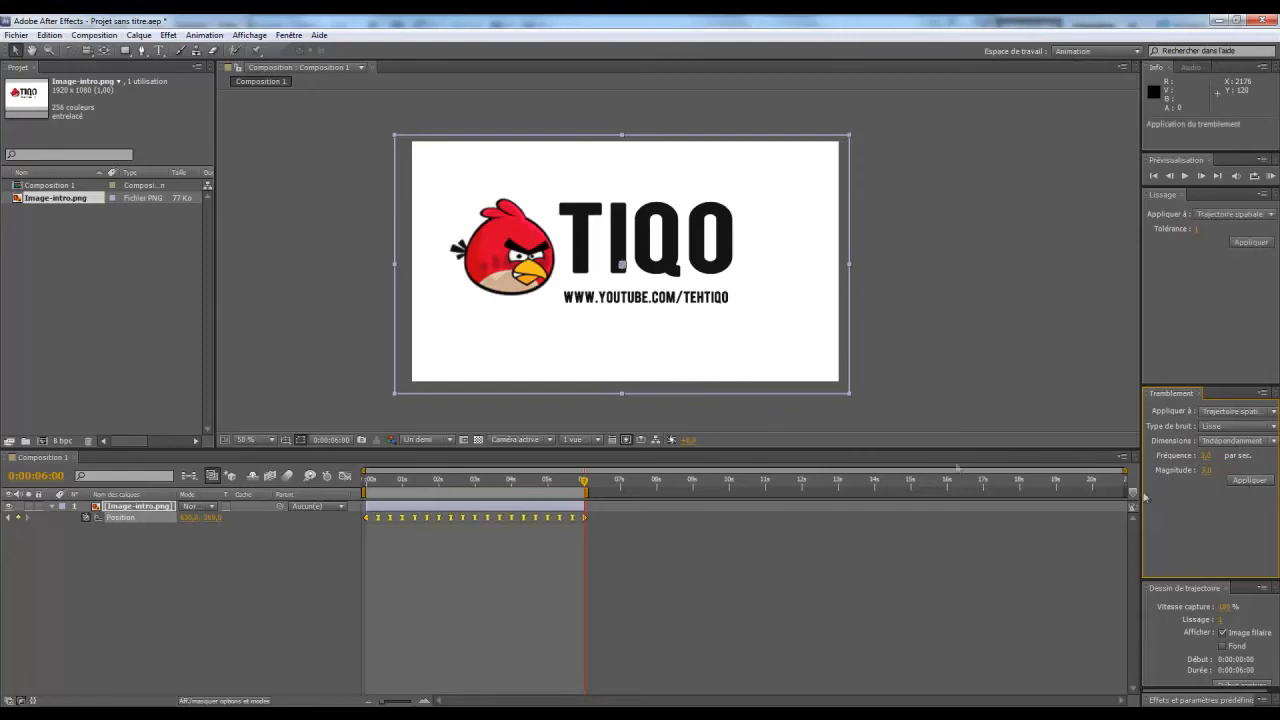
Preview the wiggle animation from the start of the composition
{"action": "left_click", "coordinate": [1155, 176]}
{"action": "left_click", "coordinate": [1185, 176]}
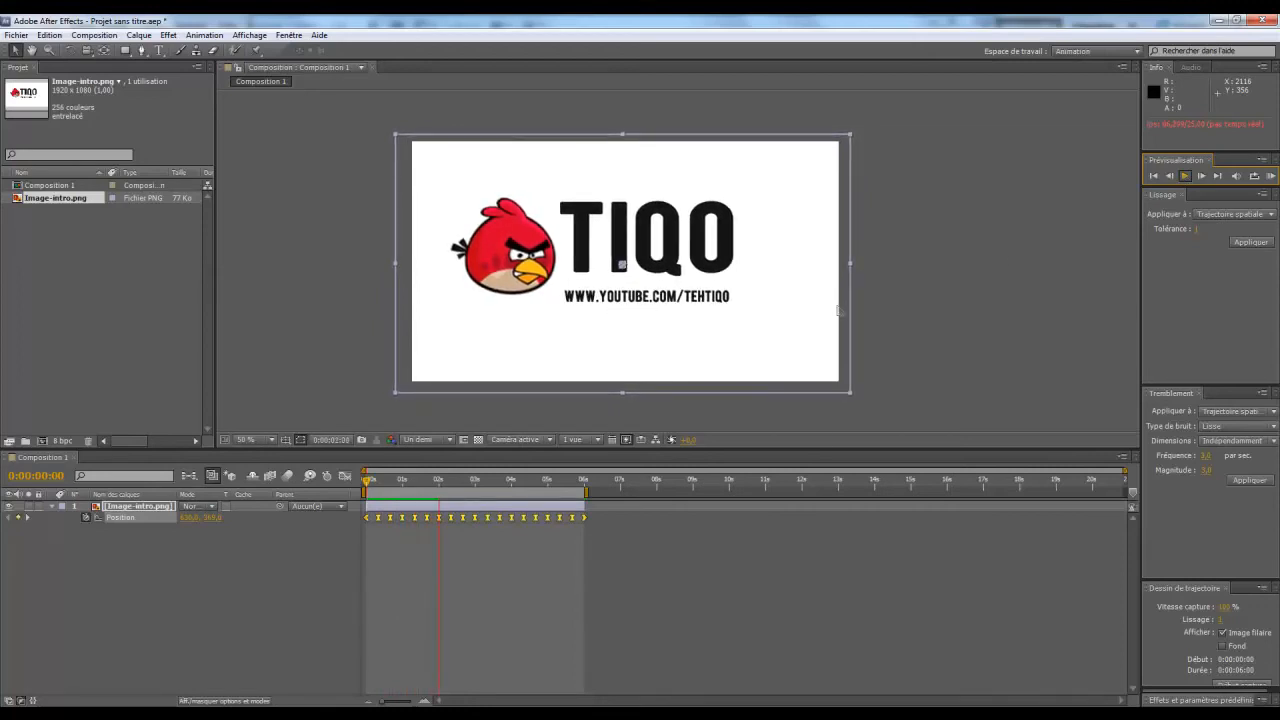
{"action": "left_click", "coordinate": [1155, 177]}
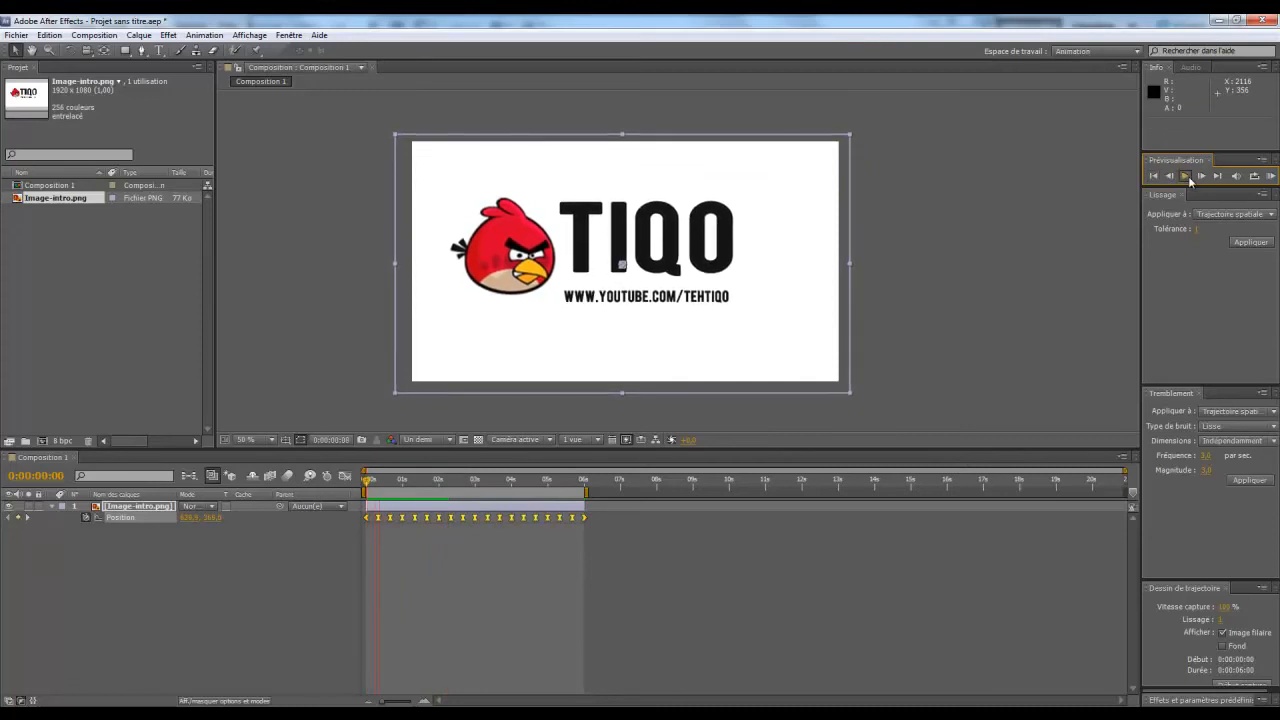
{"action": "left_click", "coordinate": [1186, 176]}
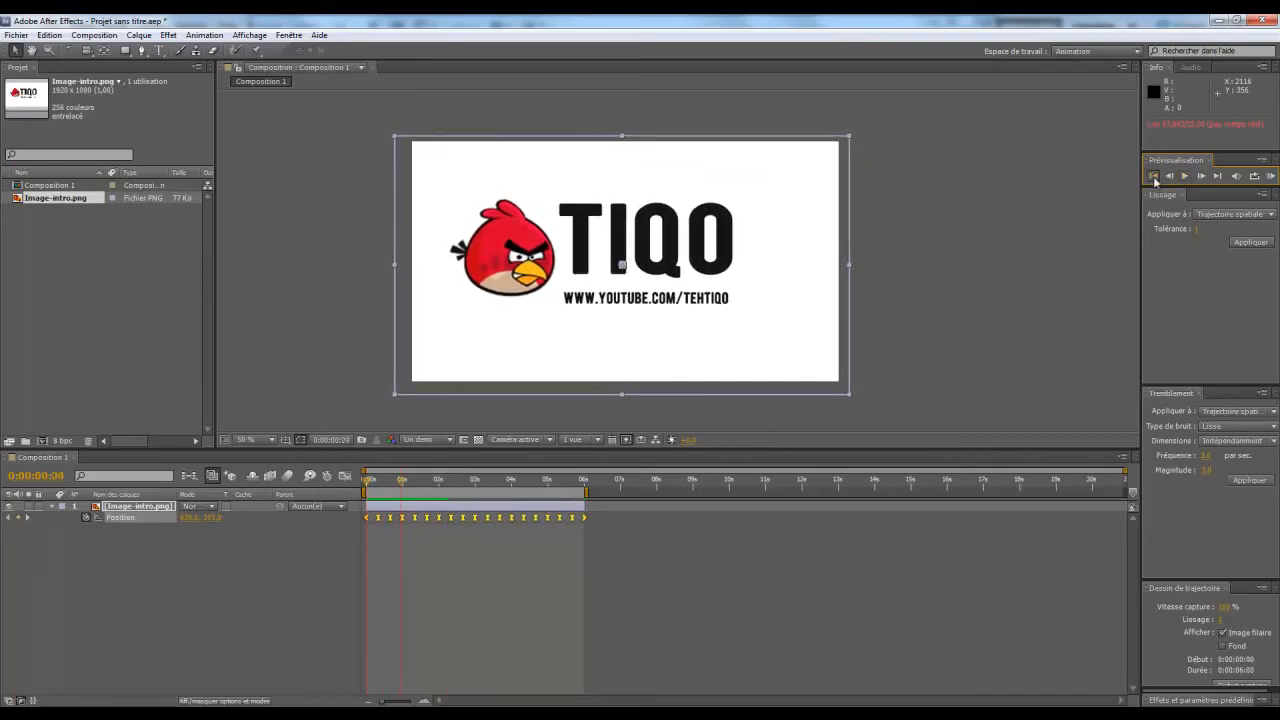
Apply the Optical Flares effect to the Image-intro.png layer and set its Render Mode to Over Original
{"action": "left_click", "coordinate": [449, 512]}
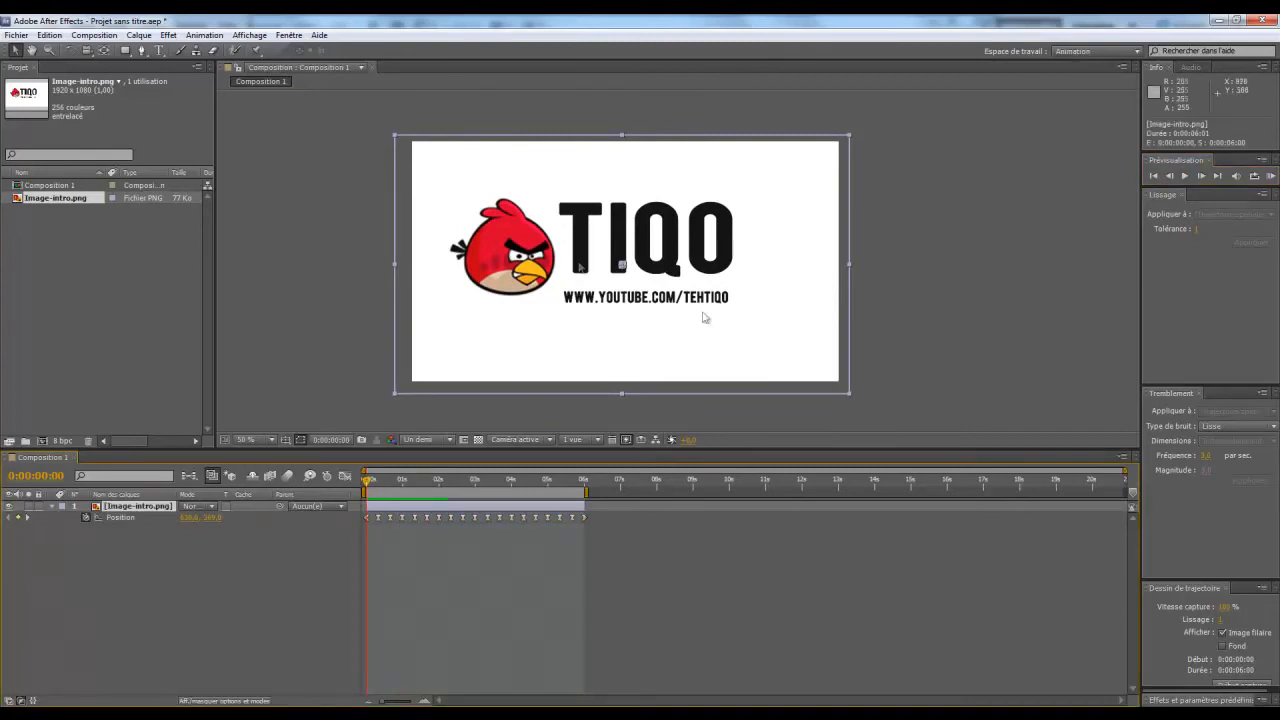
{"action": "left_click", "coordinate": [168, 35]}
{"action": "mouse_move", "coordinate": [295, 422]}
{"action": "left_click", "coordinate": [393, 424]}
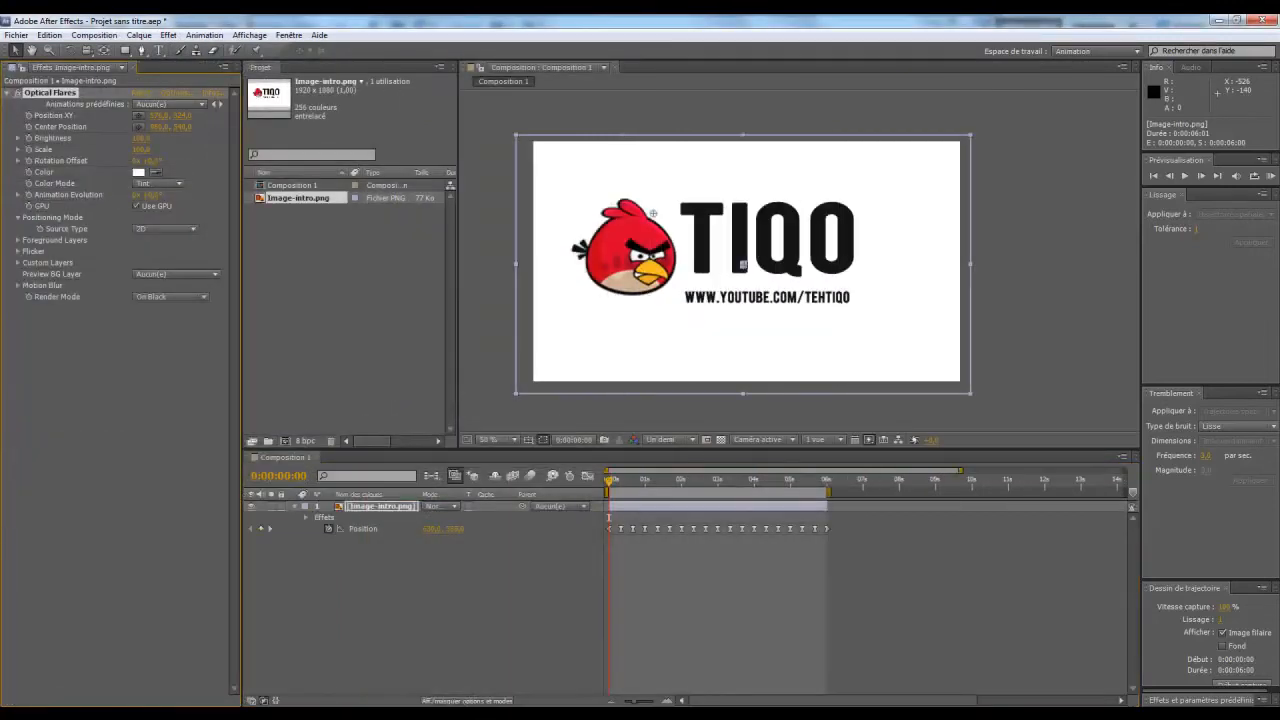
{"action": "left_click", "coordinate": [1249, 623]}
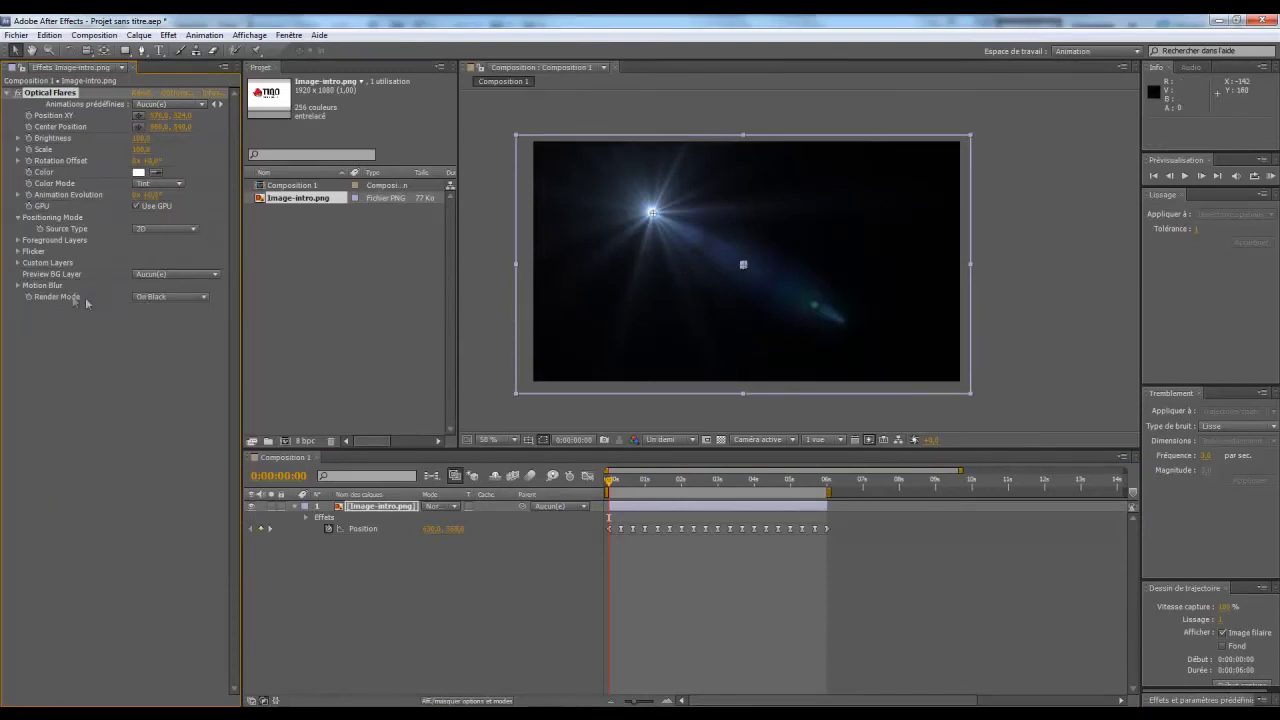
{"action": "left_click", "coordinate": [134, 302]}
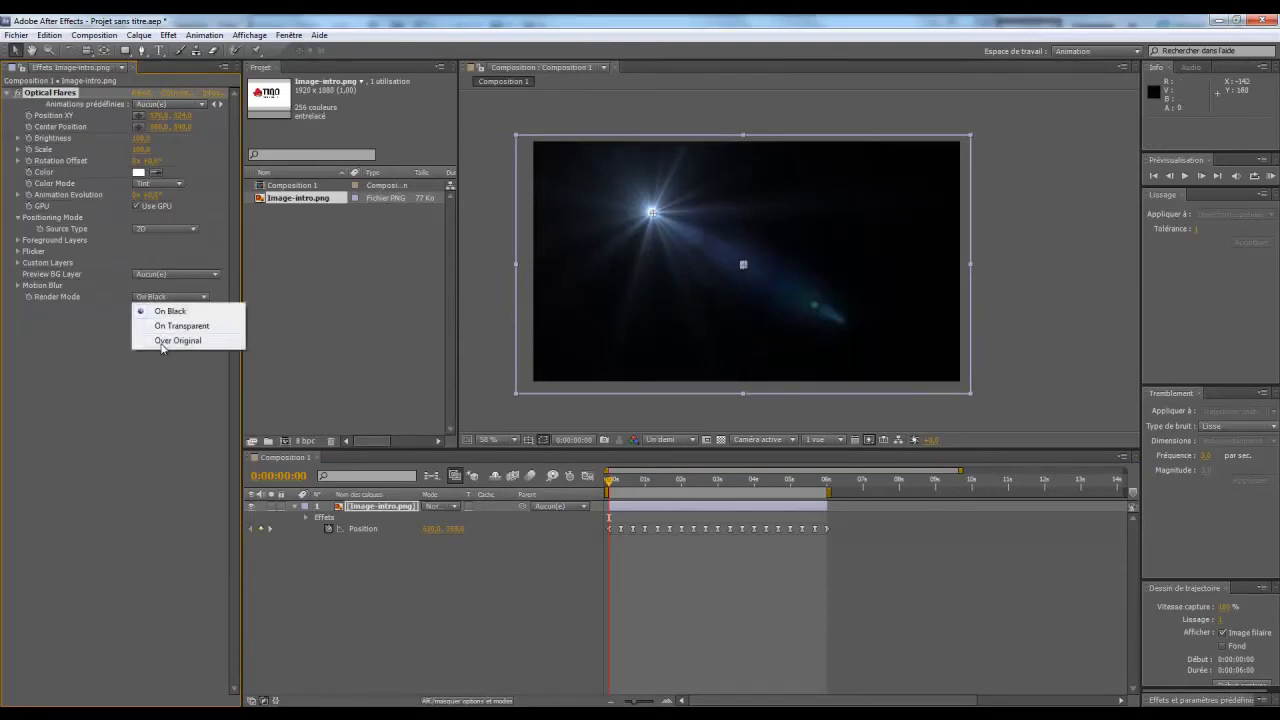
{"action": "left_click", "coordinate": [165, 341]}
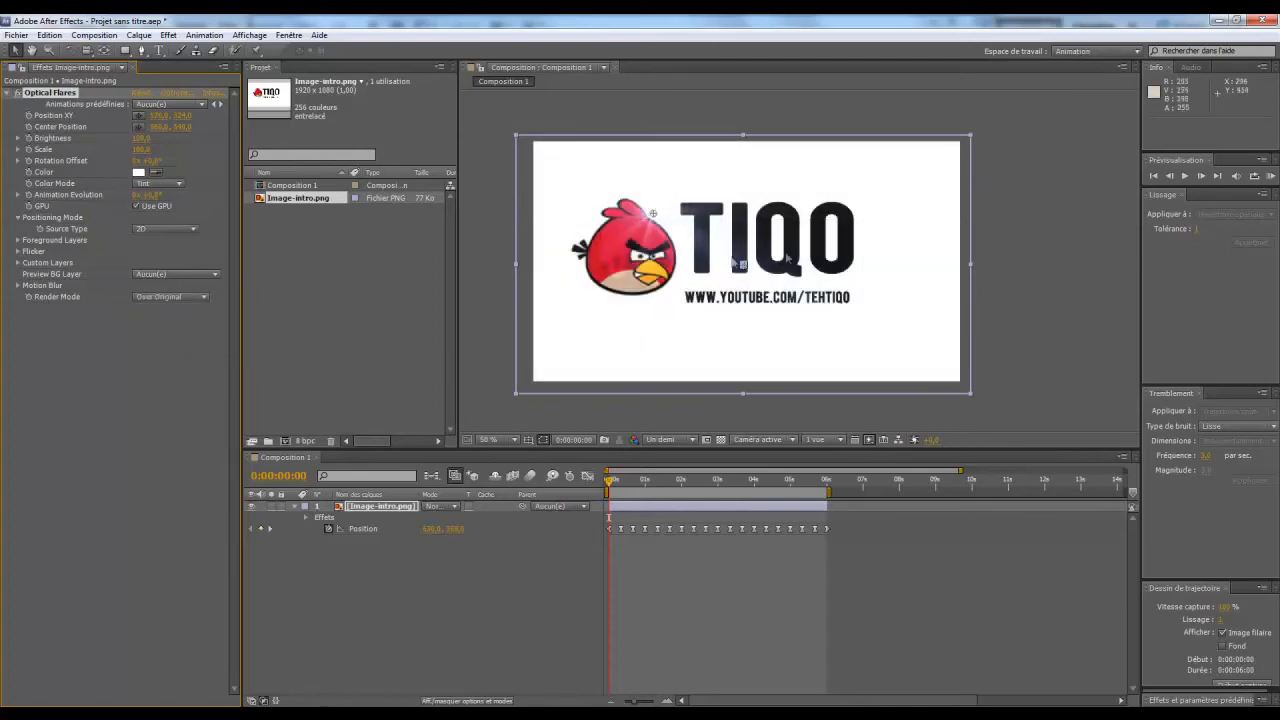
Load the Beam preset from the Light flares and place the flare beside the O of TIQO at about 1412, 577
{"action": "left_click_drag", "start_coordinate": [652, 215], "coordinate": [853, 277]}
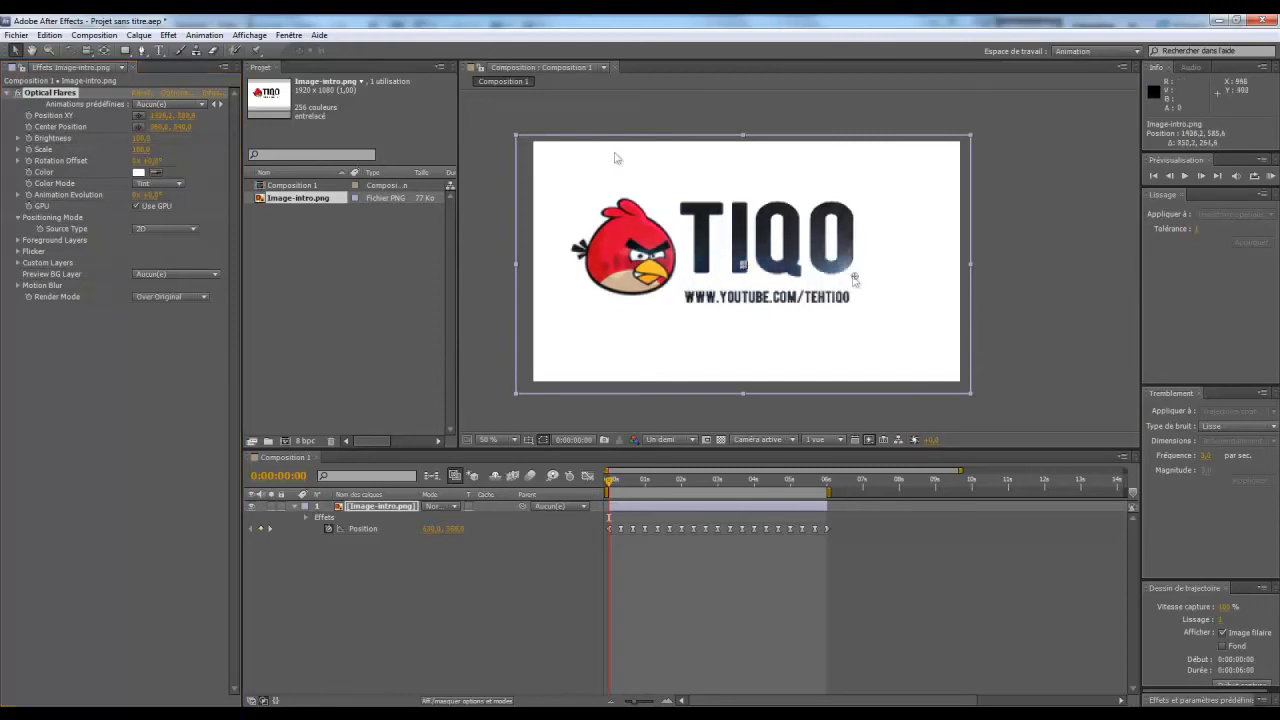
{"action": "left_click", "coordinate": [178, 93]}
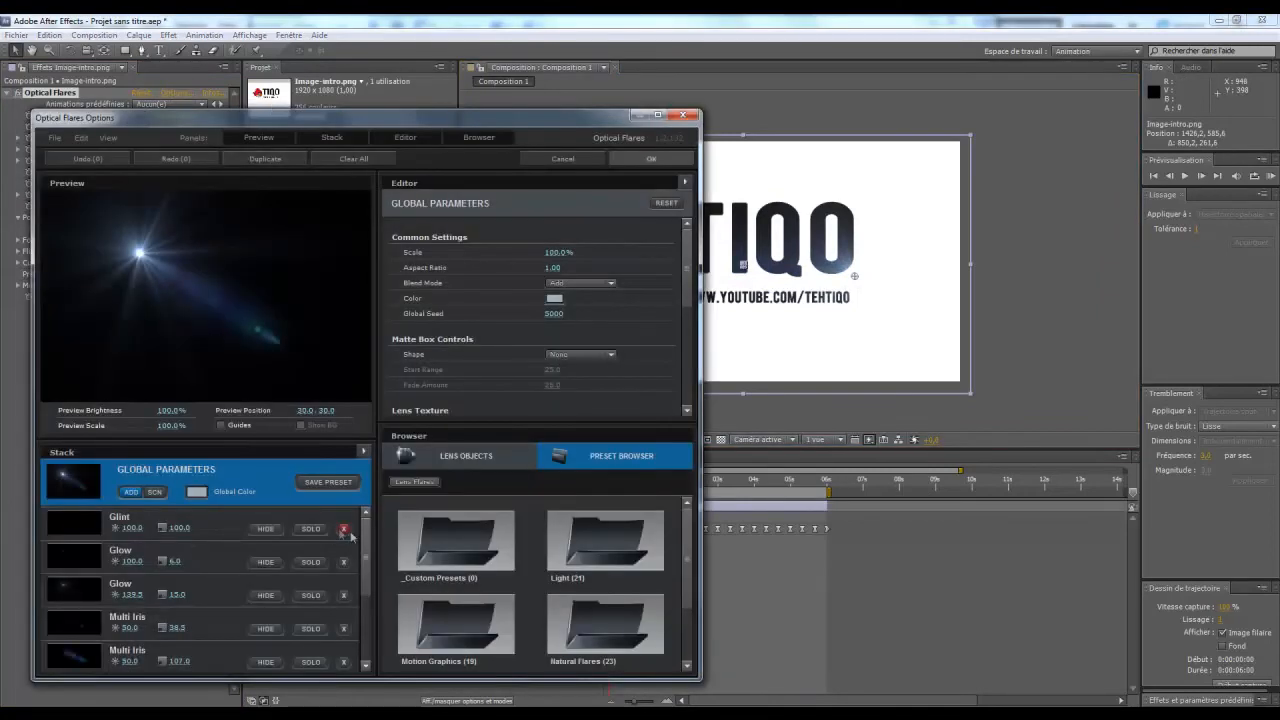
{"action": "left_click", "coordinate": [605, 540]}
{"action": "left_click", "coordinate": [446, 628]}
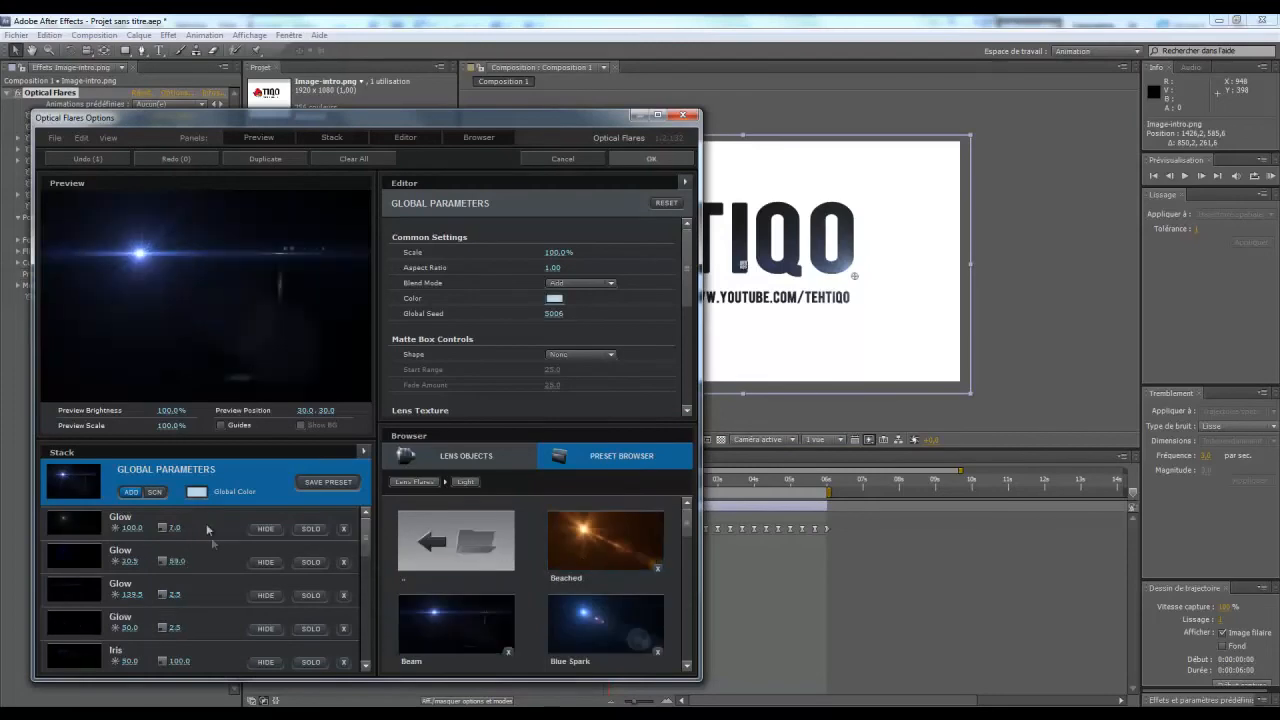
{"action": "left_click", "coordinate": [651, 159]}
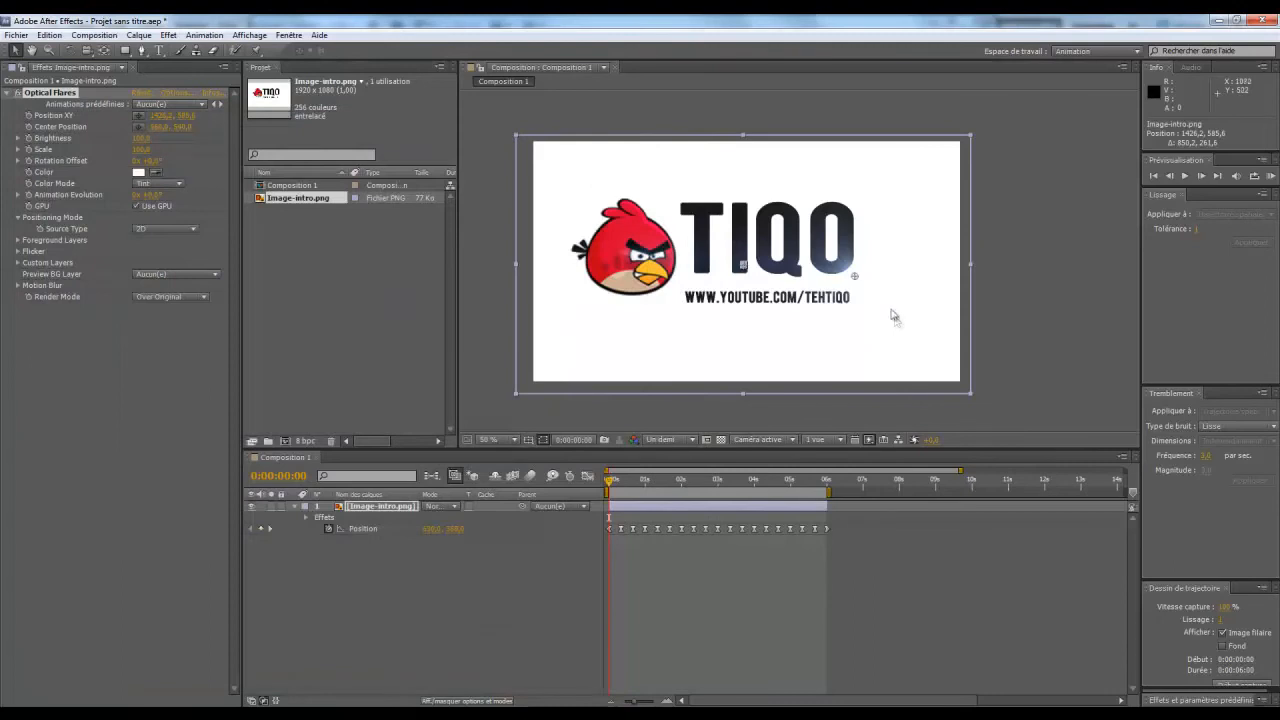
{"action": "left_click_drag", "start_coordinate": [854, 277], "coordinate": [856, 278]}
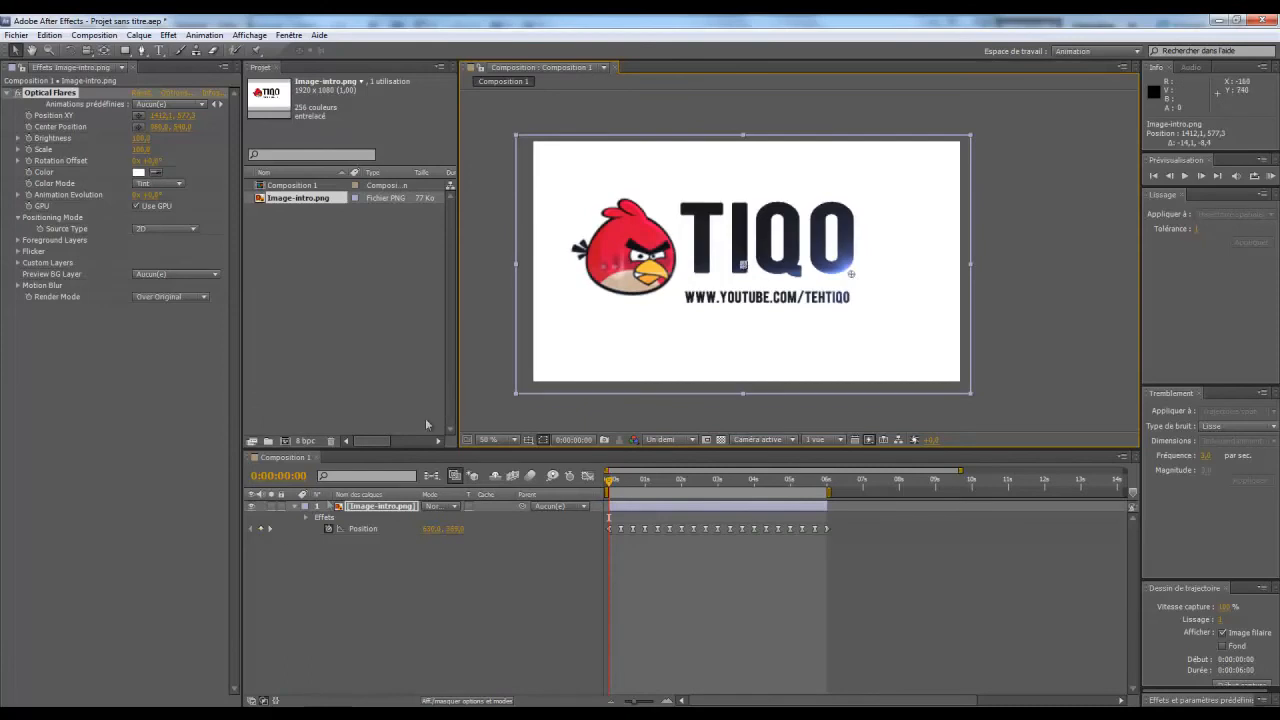
Turn on keyframing for the Optical Flares Position XY and Center Position at the start of the composition
{"action": "left_click", "coordinate": [306, 518]}
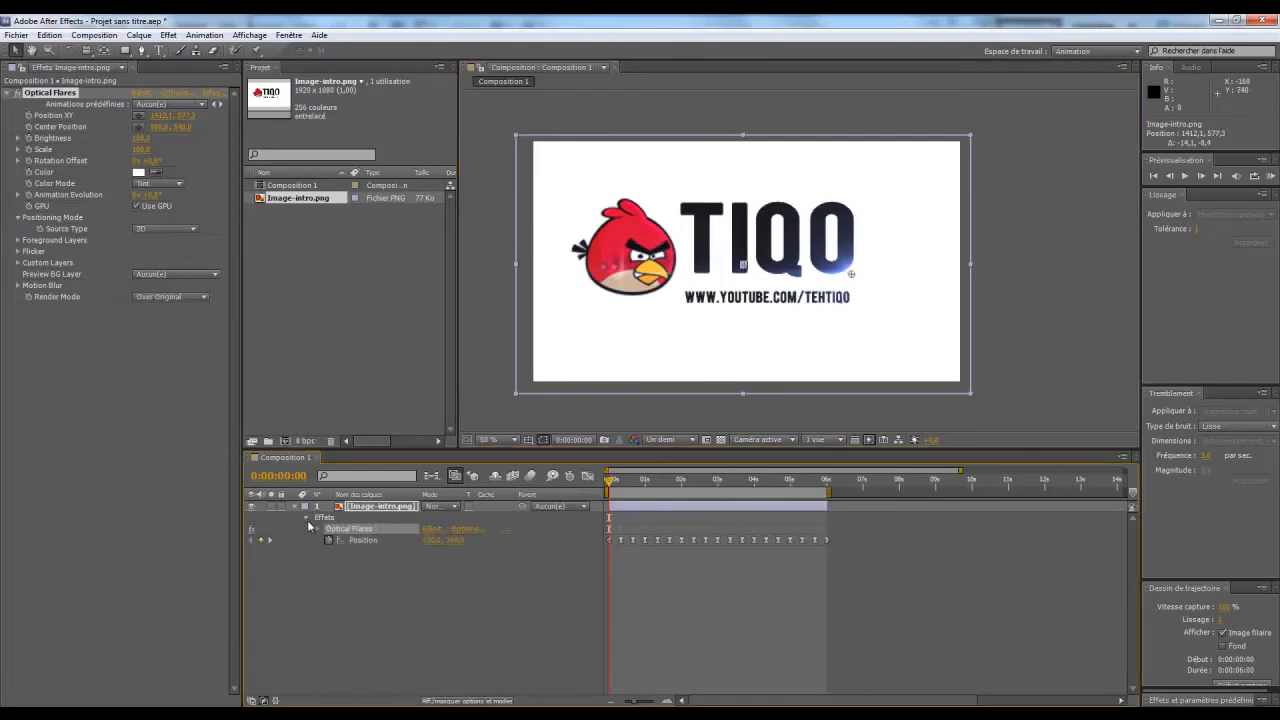
{"action": "left_click", "coordinate": [317, 530]}
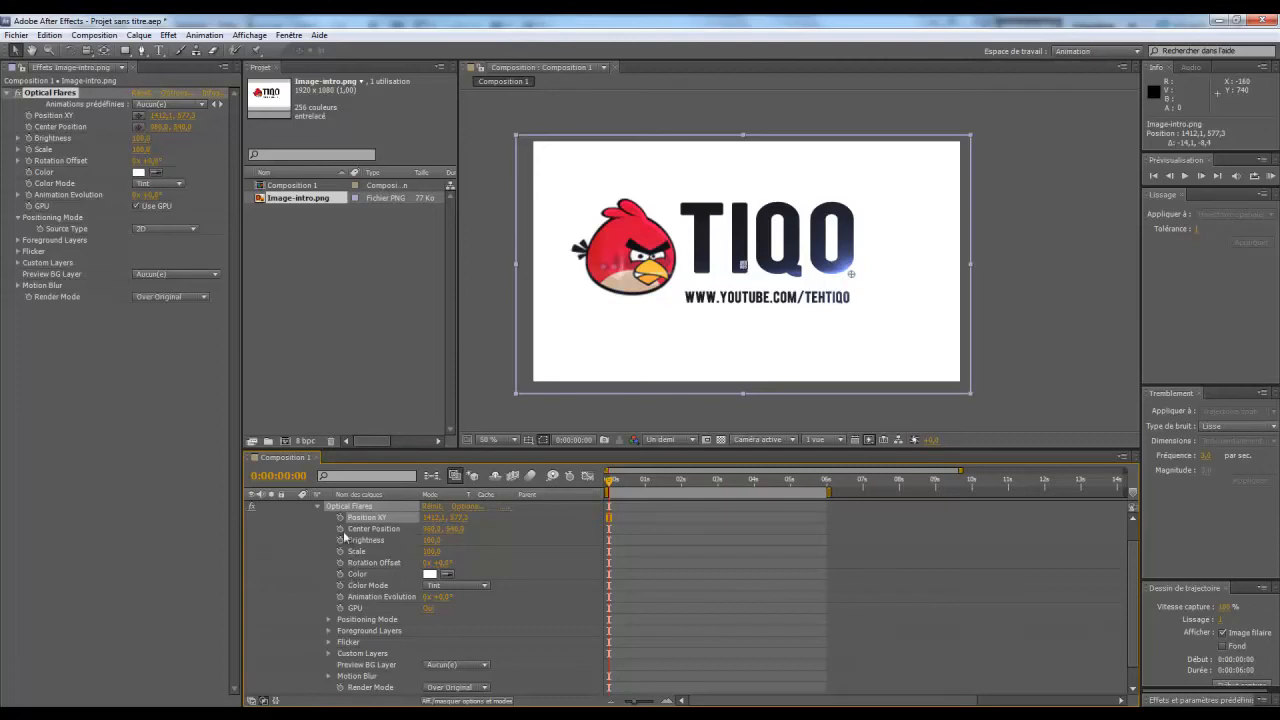
{"action": "scroll", "coordinate": [340, 540], "scroll_direction": "up", "scroll_amount": 1}
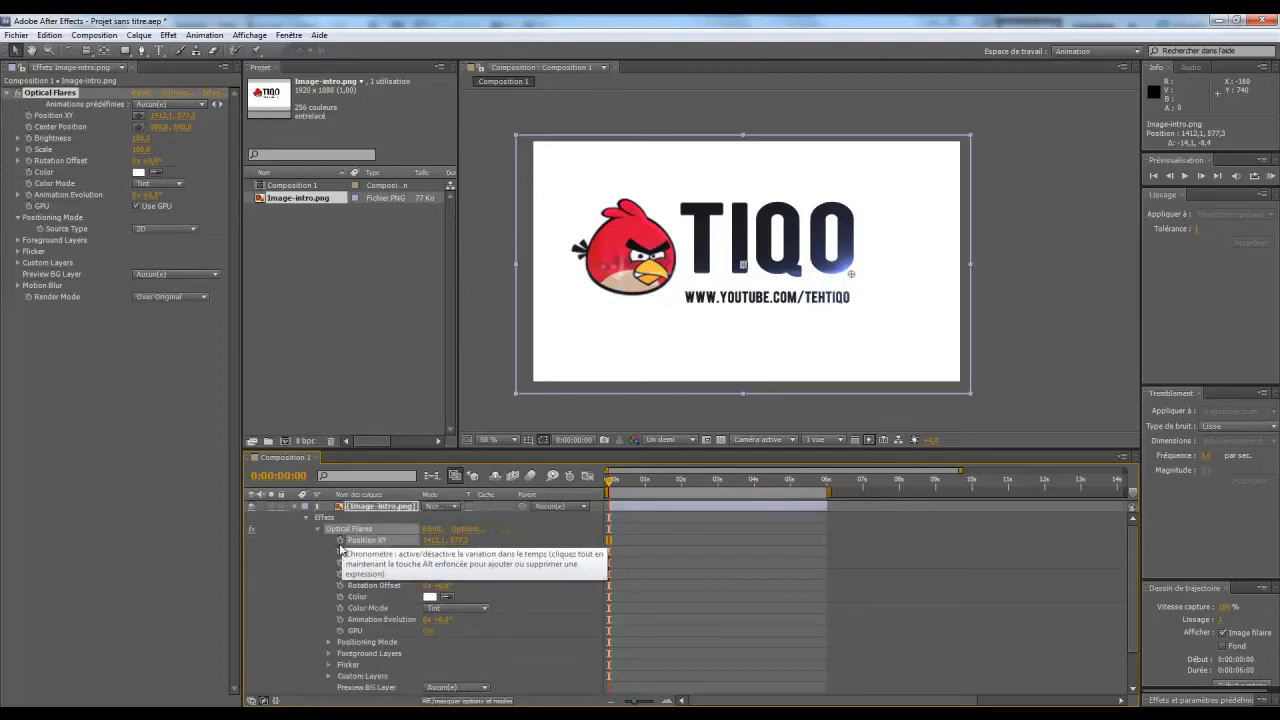
{"action": "left_click", "coordinate": [340, 541]}
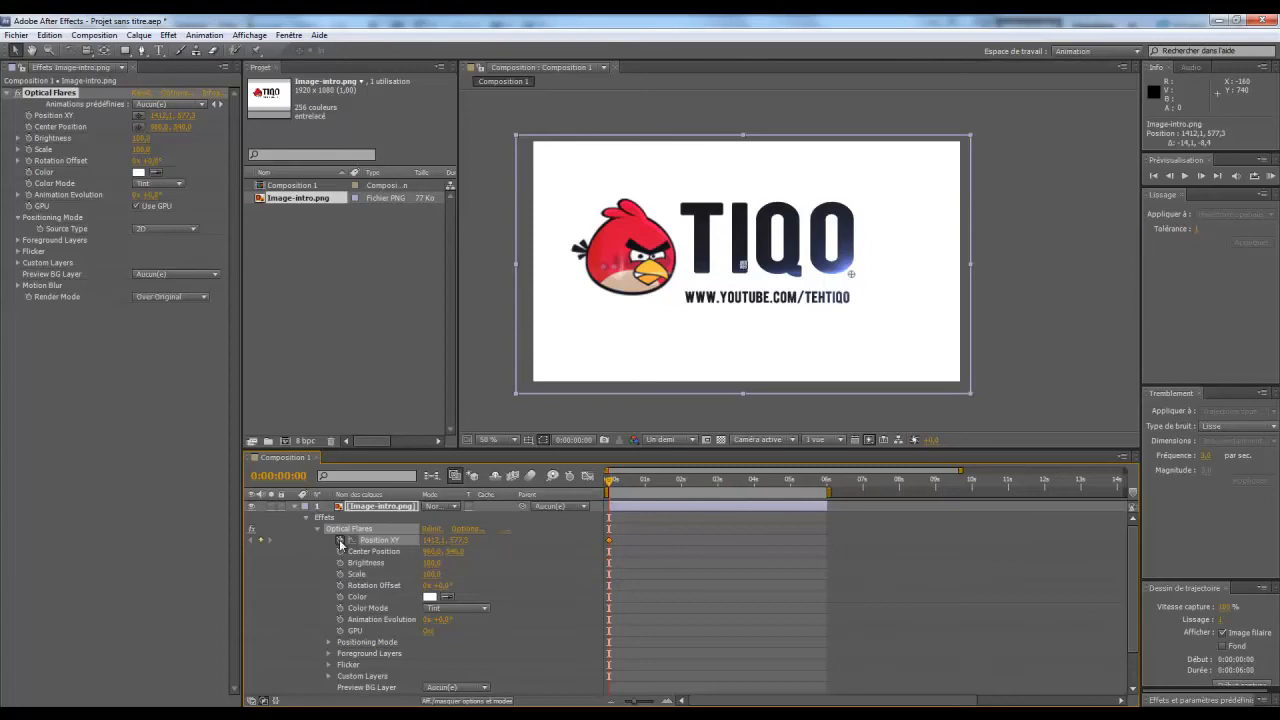
{"action": "left_click", "coordinate": [340, 551]}
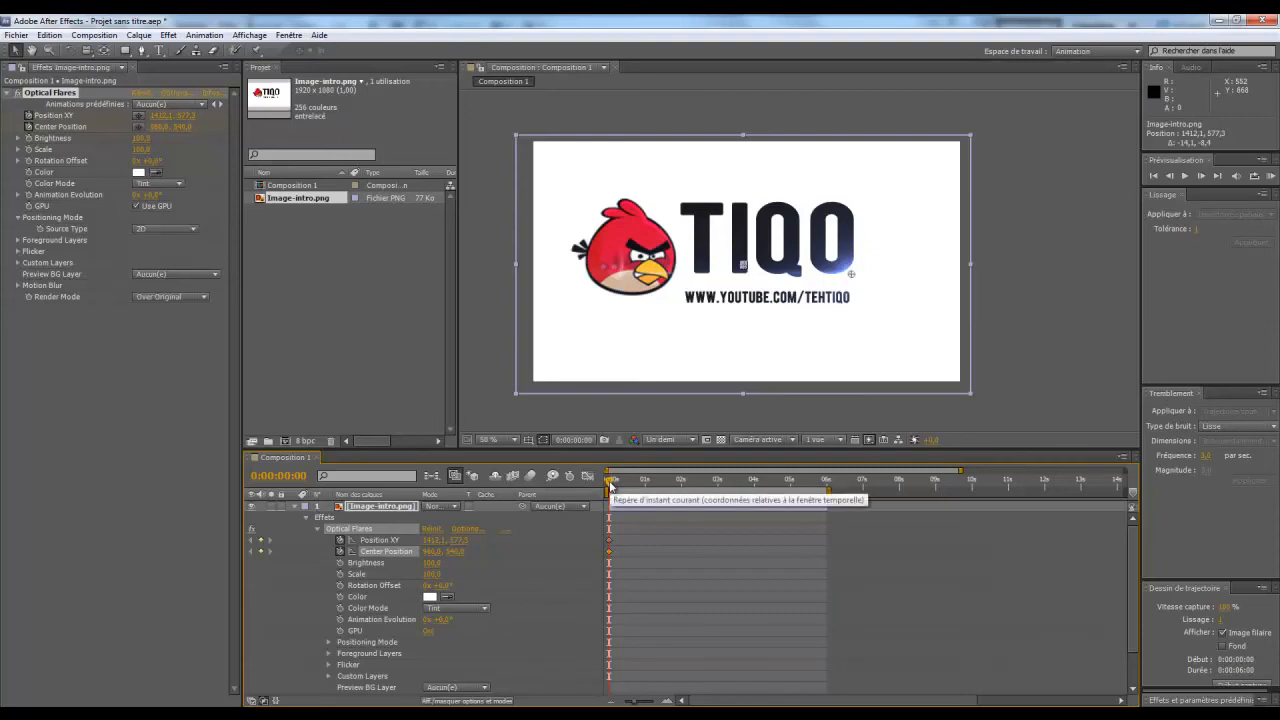
Keyframe the flare's Position XY leftward under the TIQO lettering, with X about 1200 at 0:00:01:11, 1020 at 0:00:03:01 and 786 at 0:00:04:12
{"action": "left_click_drag", "start_coordinate": [609, 486], "coordinate": [660, 488]}
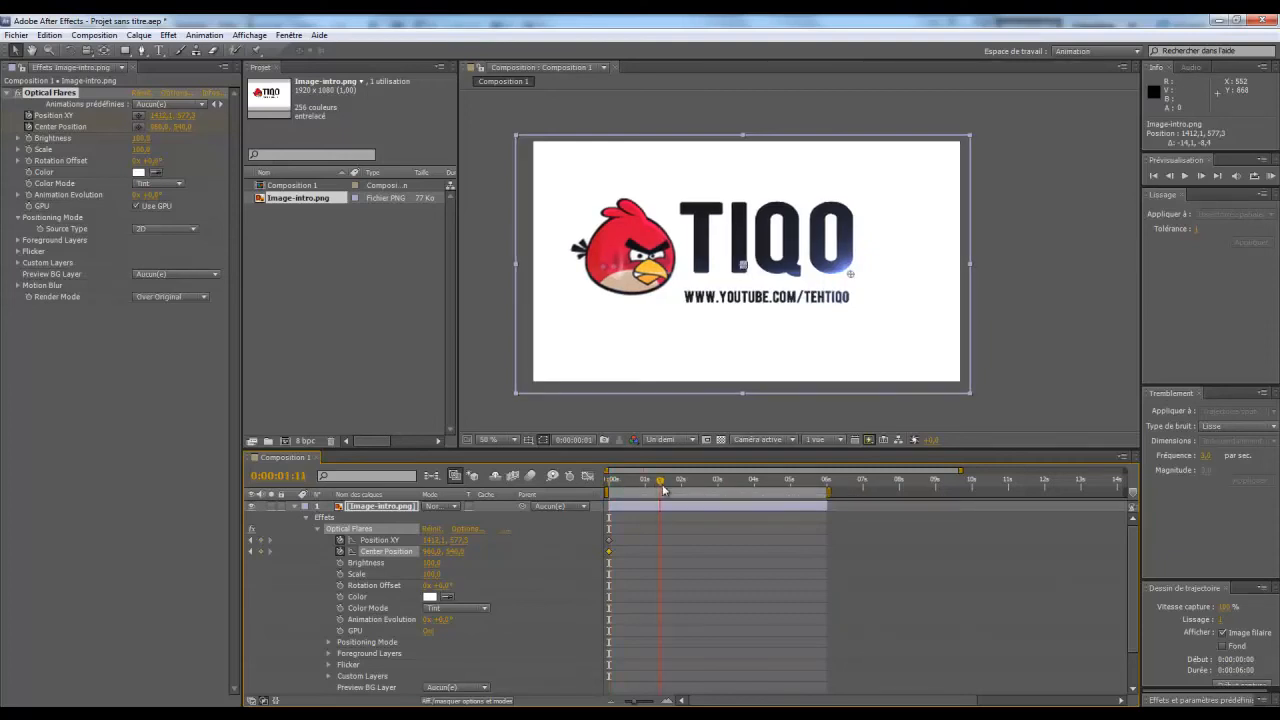
{"action": "left_click_drag", "start_coordinate": [439, 541], "coordinate": [293, 538]}
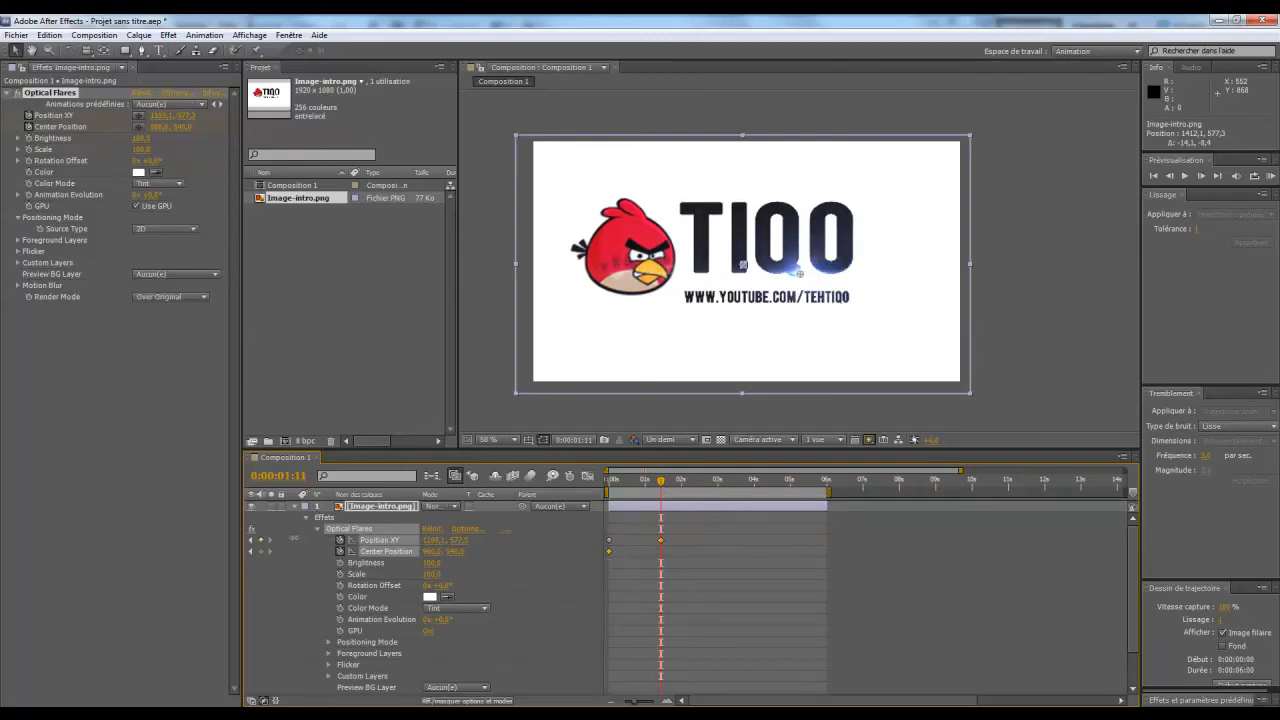
{"action": "left_click", "coordinate": [661, 540]}
{"action": "left_click_drag", "start_coordinate": [661, 484], "coordinate": [718, 489]}
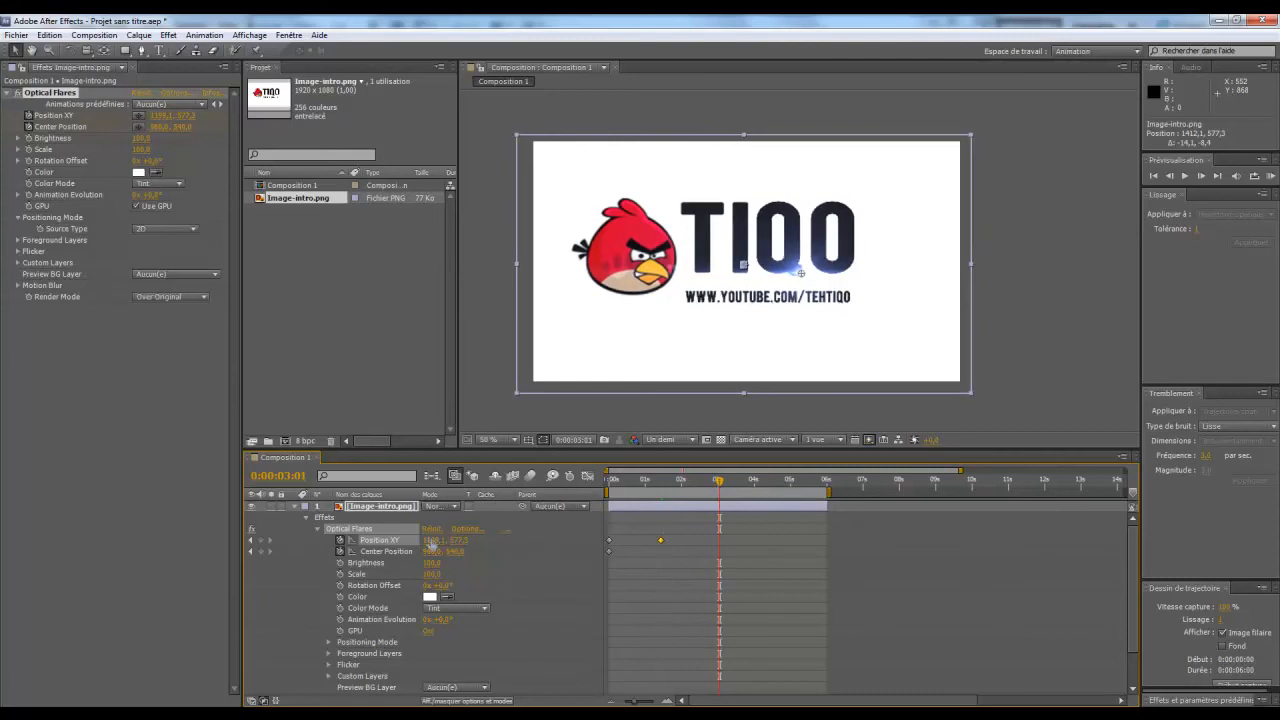
{"action": "left_click_drag", "start_coordinate": [427, 540], "coordinate": [314, 540]}
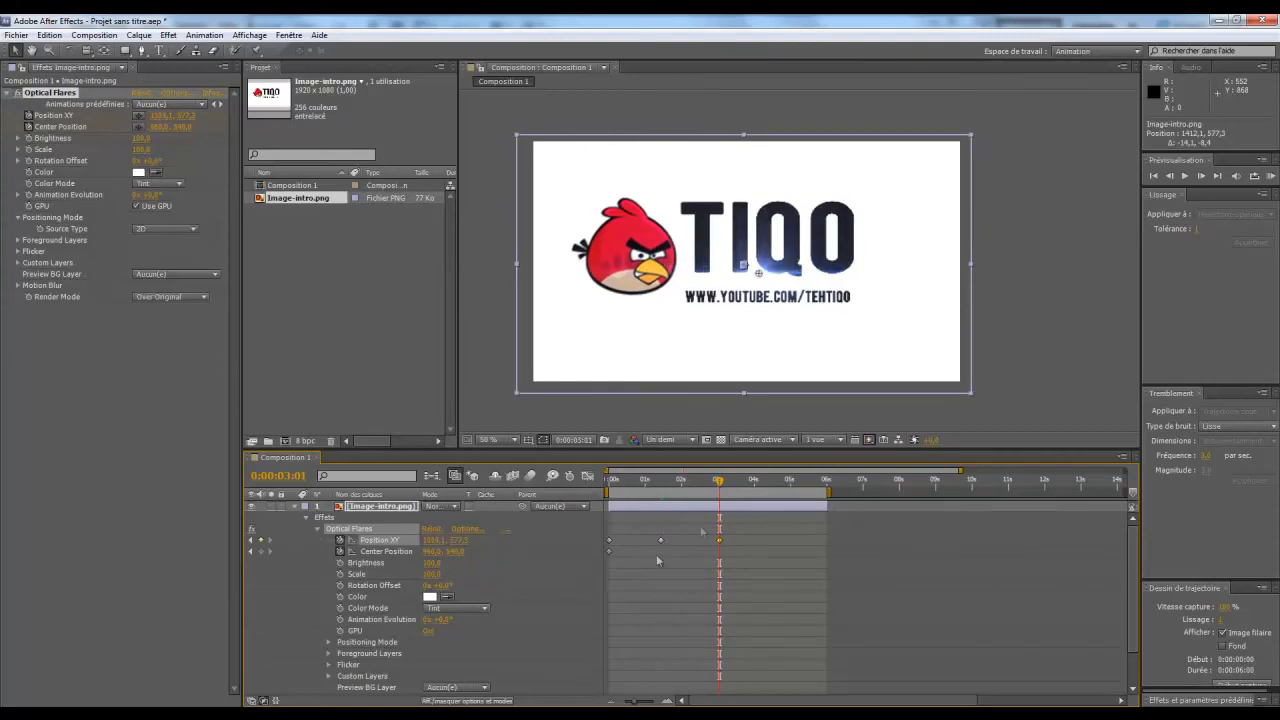
{"action": "left_click_drag", "start_coordinate": [722, 484], "coordinate": [775, 489]}
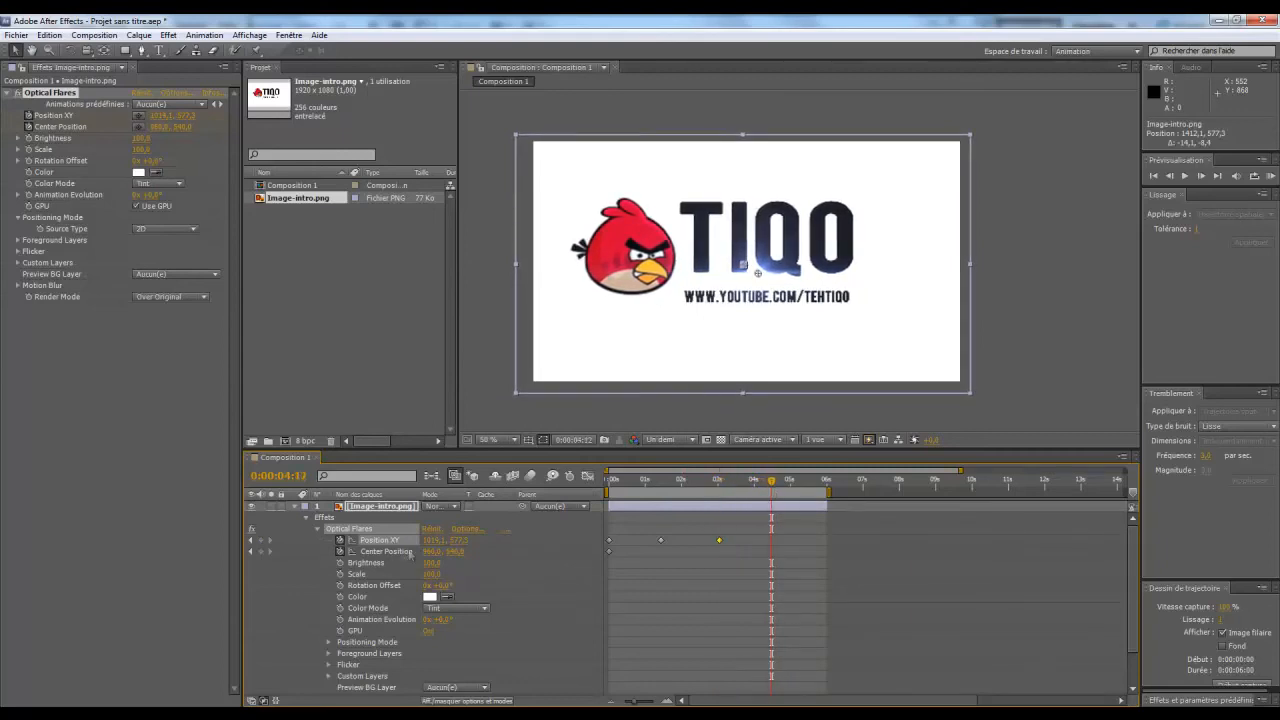
{"action": "left_click_drag", "start_coordinate": [412, 538], "coordinate": [273, 533]}
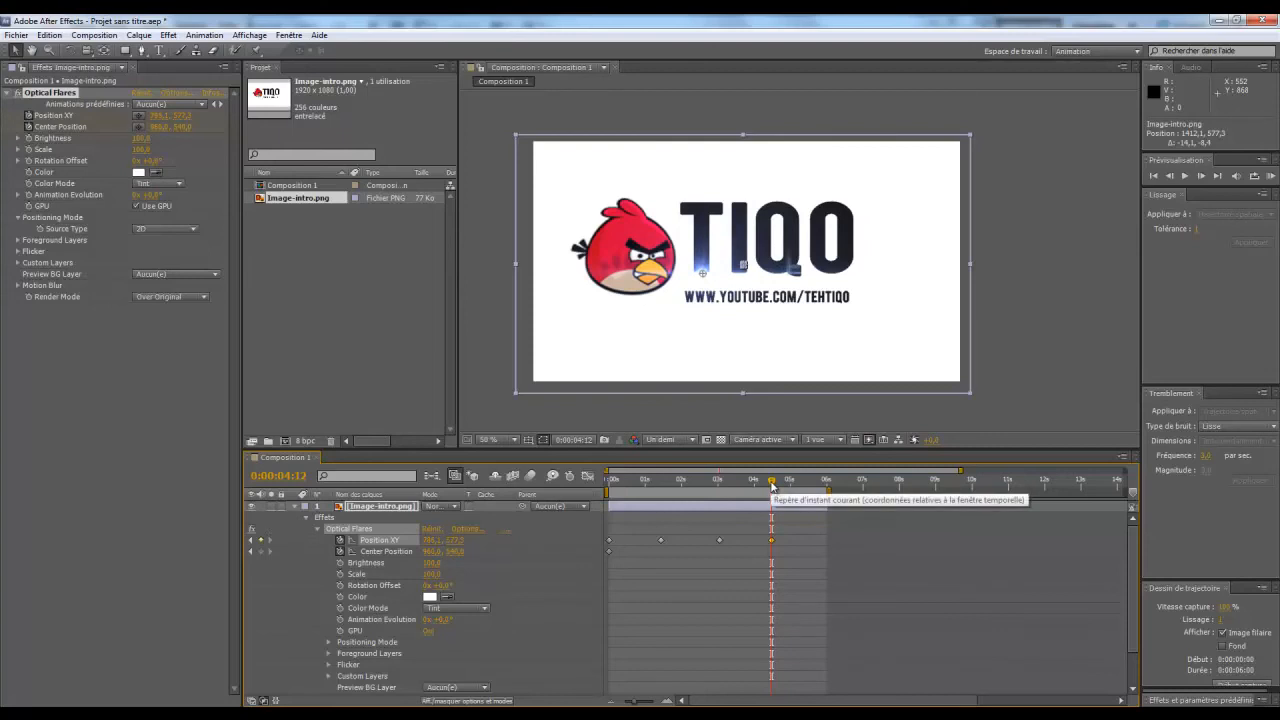
Keyframe the flare's Brightness at 100 at 0:00:05:08 and raise it to a full white-out in a keyframe at 0:00:06:00
{"action": "left_click_drag", "start_coordinate": [771, 487], "coordinate": [805, 489]}
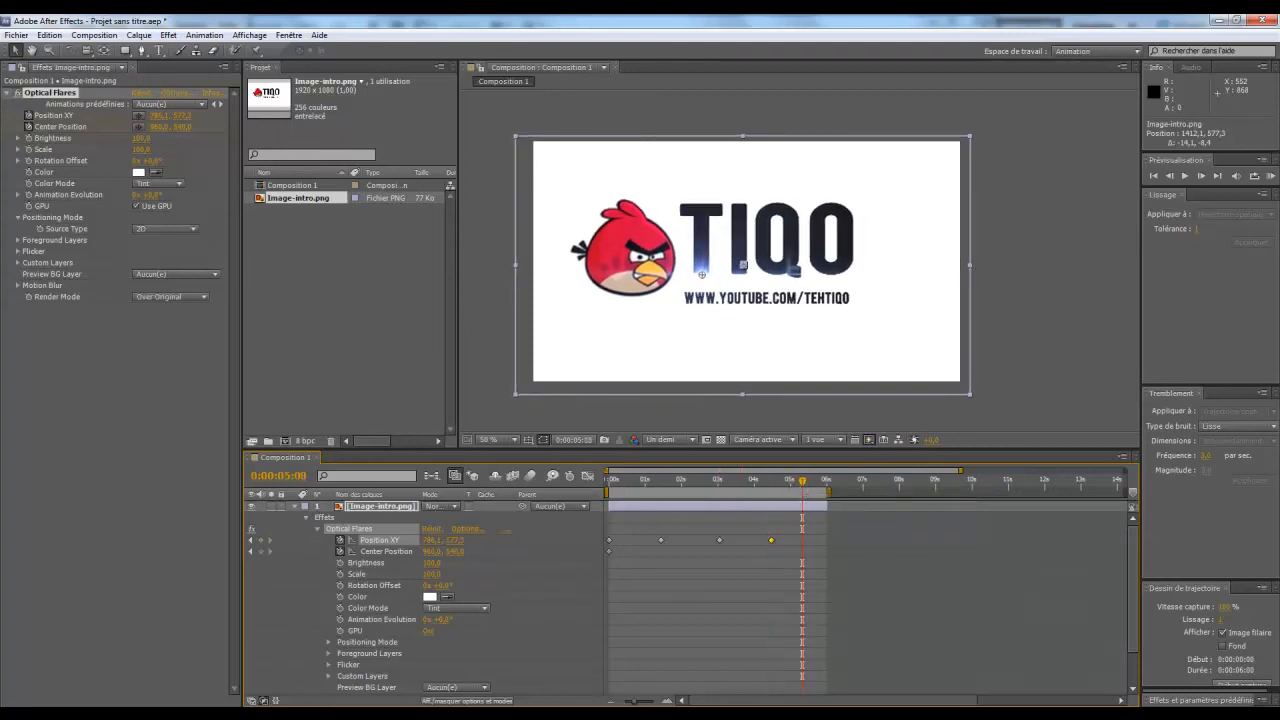
{"action": "left_click", "coordinate": [340, 563]}
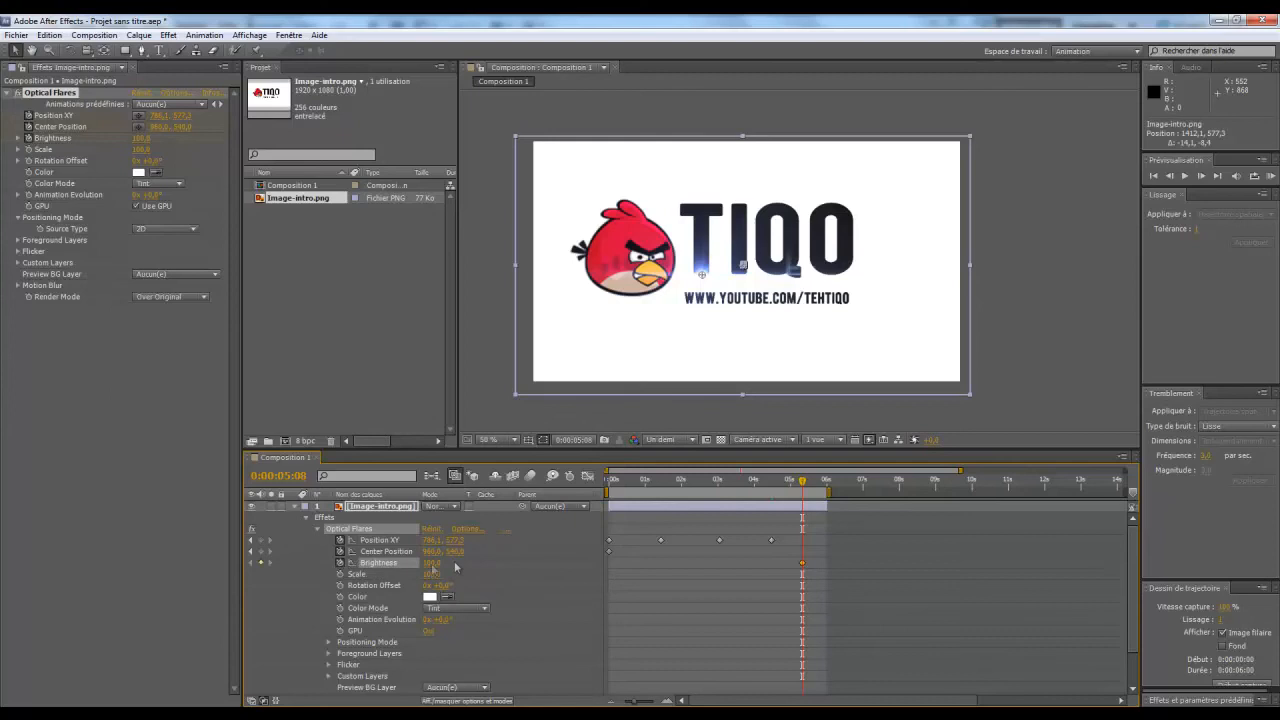
{"action": "left_click", "coordinate": [1201, 178]}
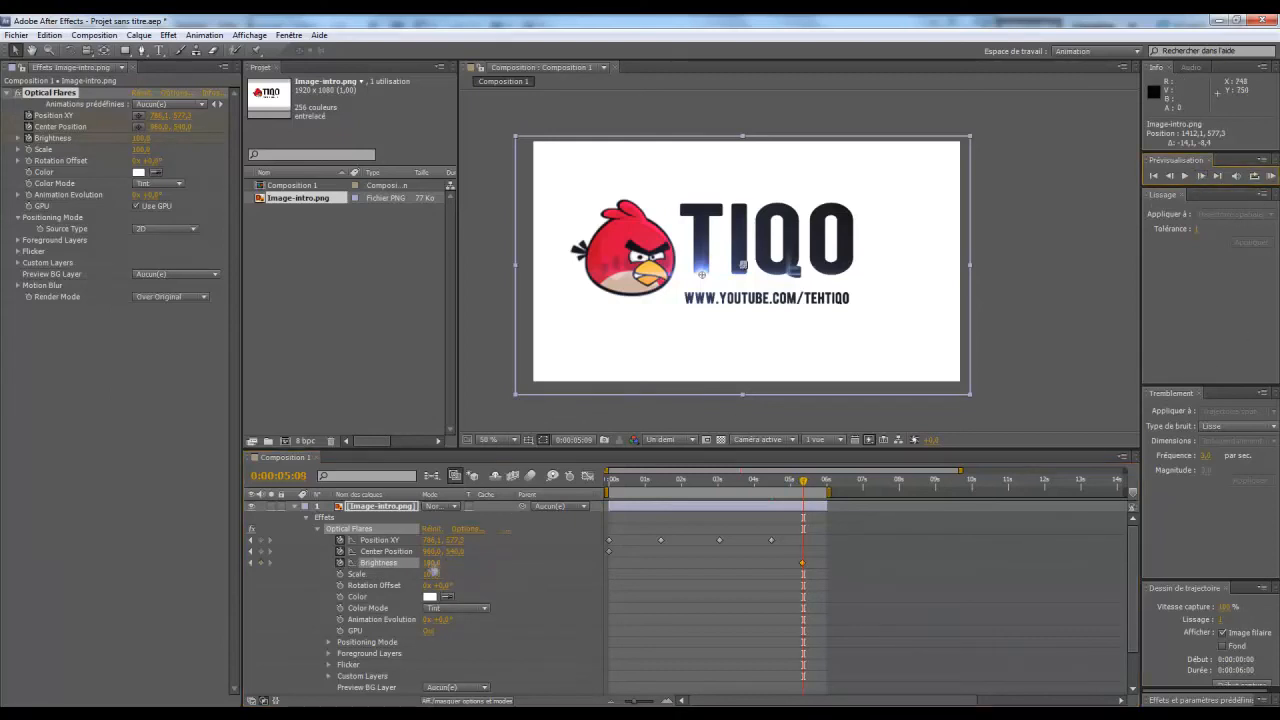
{"action": "left_click_drag", "start_coordinate": [433, 563], "coordinate": [504, 566]}
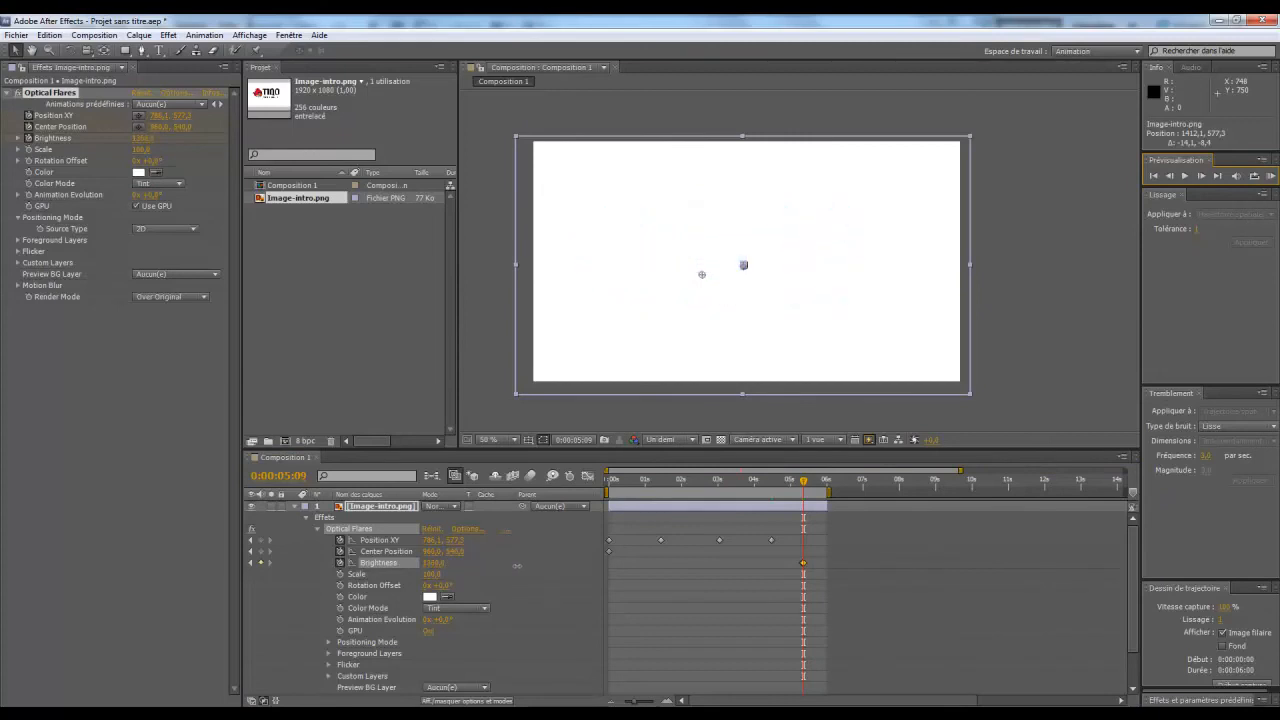
{"action": "left_click", "coordinate": [805, 565]}
{"action": "left_click_drag", "start_coordinate": [812, 570], "coordinate": [827, 571]}
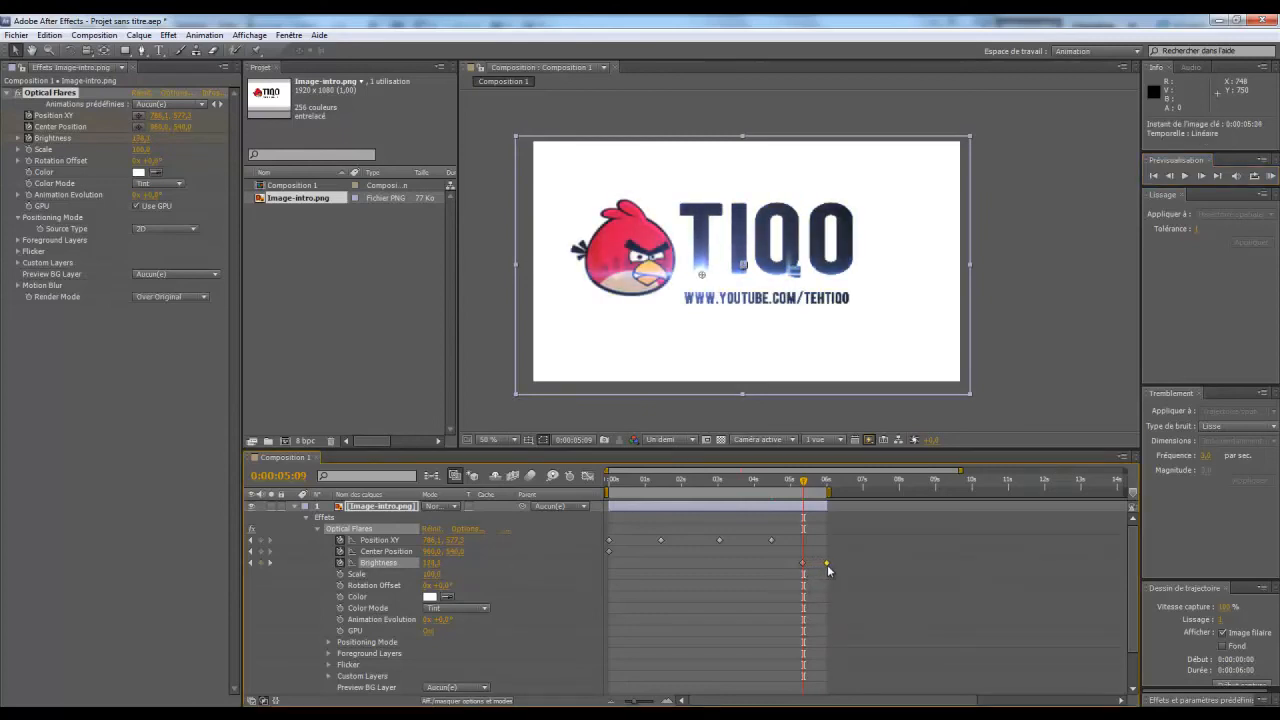
Preview the flare animation and return to the first frame of the composition
{"action": "left_click", "coordinate": [1167, 178]}
{"action": "left_click", "coordinate": [1270, 175]}
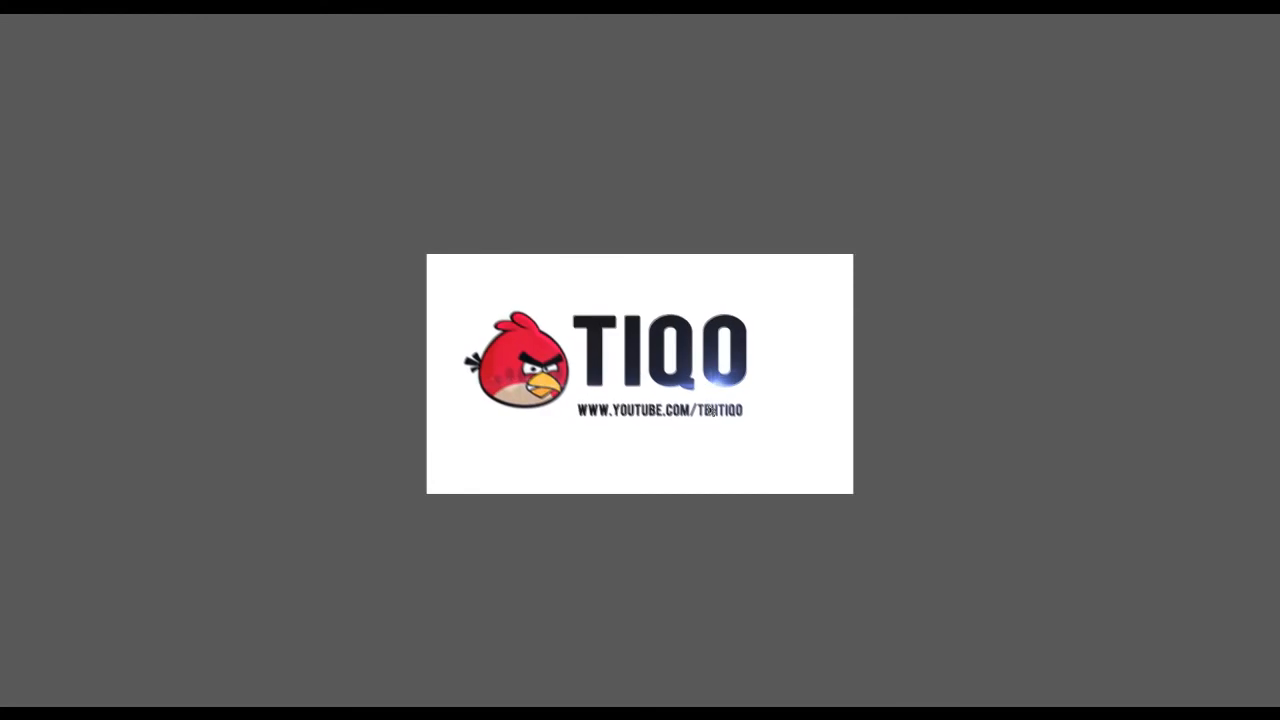
{"action": "left_click", "coordinate": [782, 381]}
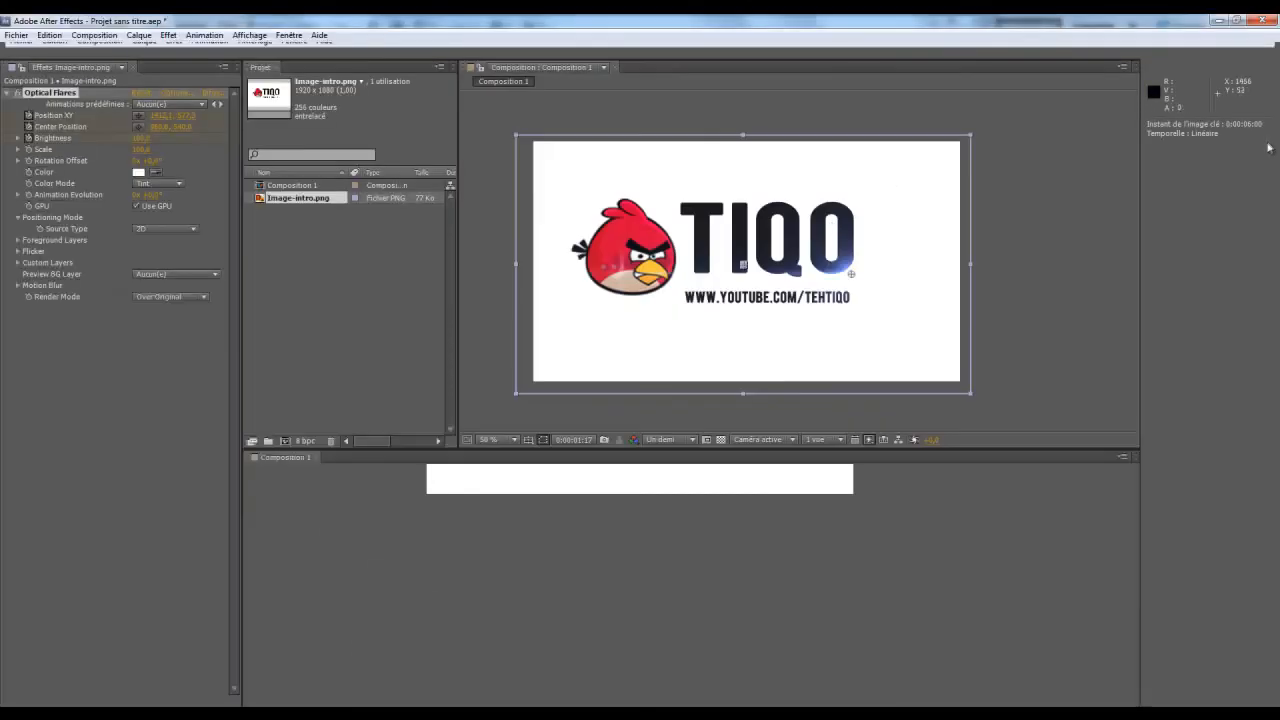
{"action": "left_click", "coordinate": [1186, 176]}
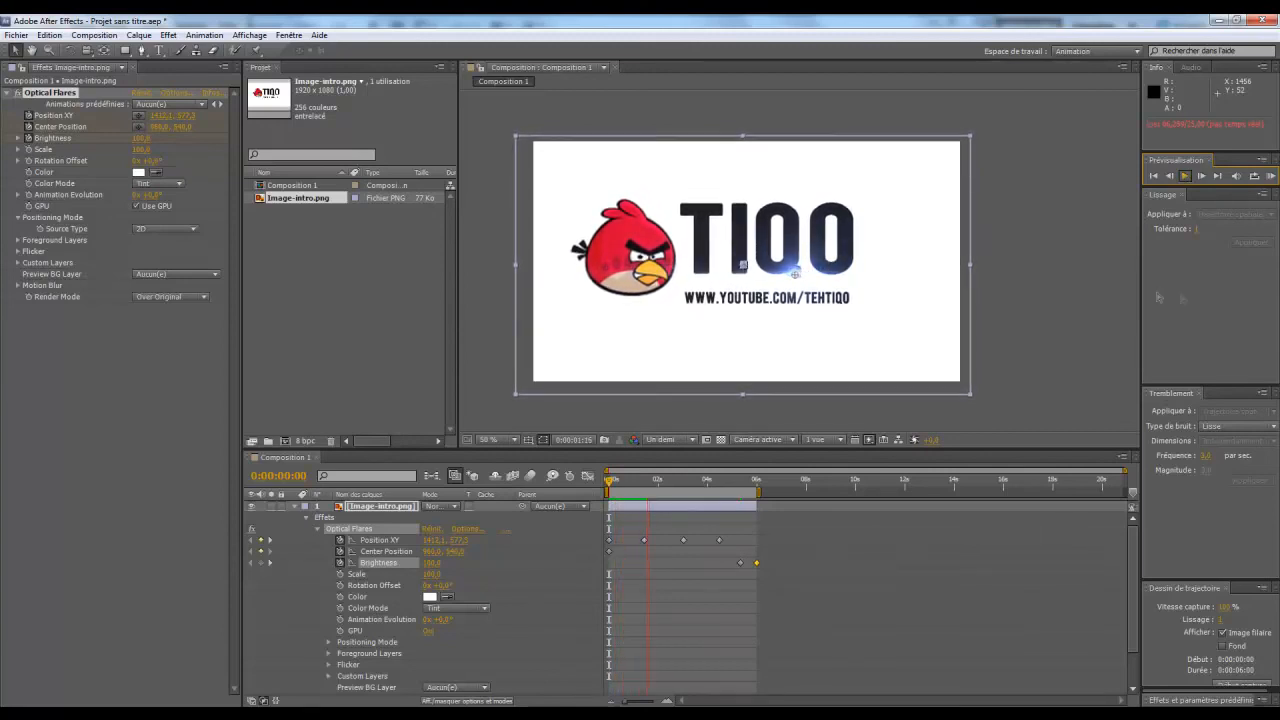
{"action": "left_click", "coordinate": [1184, 177]}
{"action": "left_click", "coordinate": [1153, 177]}
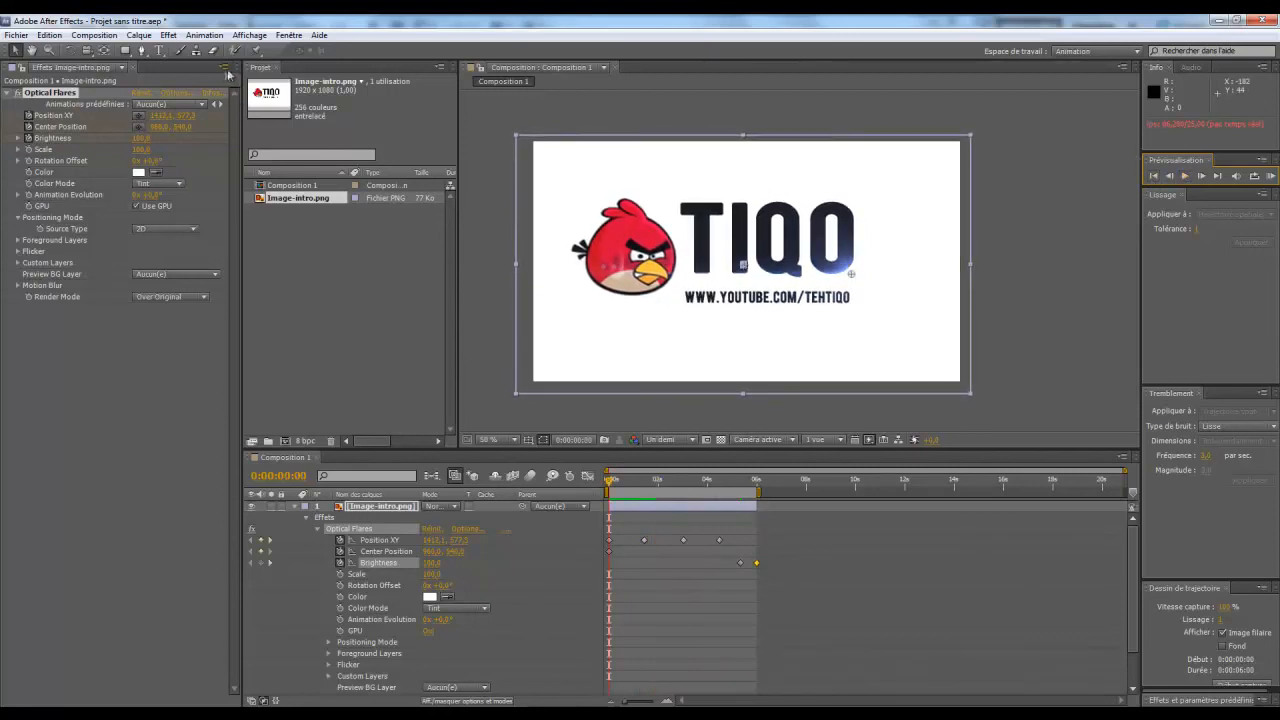
Add Composition 1 to the render queue and enable audio output in its AVI output module settings
{"action": "left_click", "coordinate": [634, 509]}
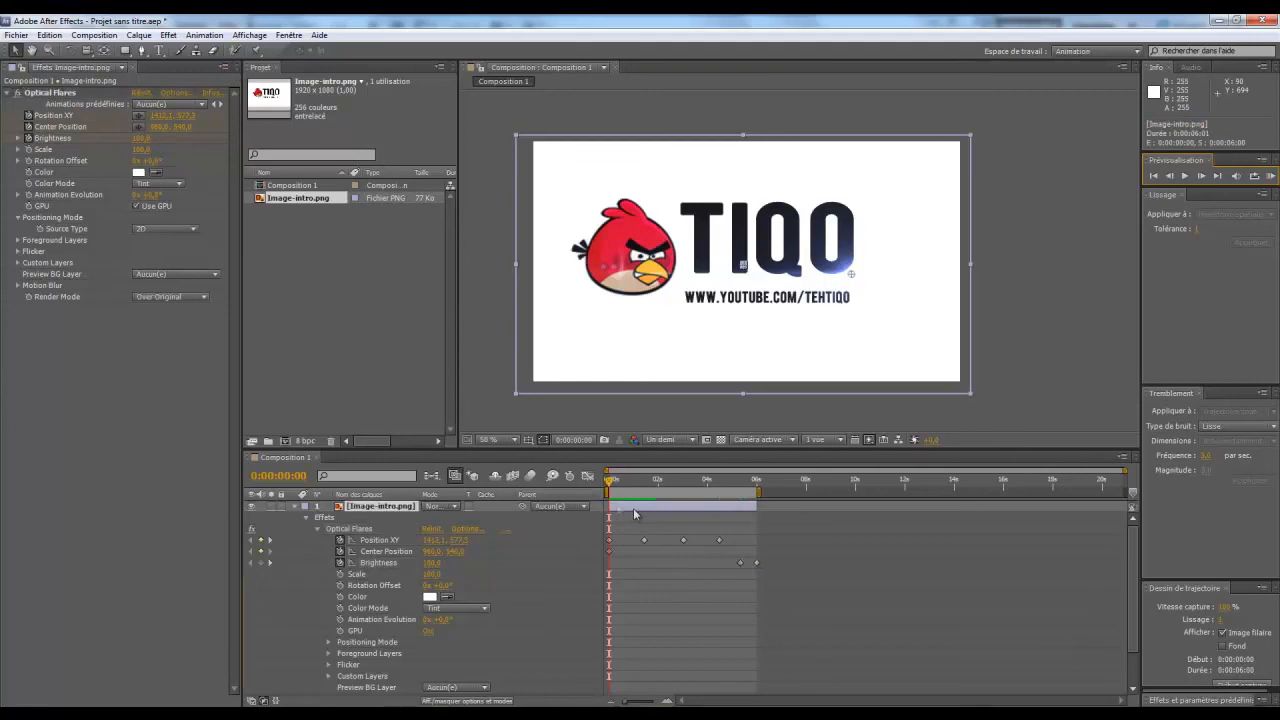
{"action": "left_click", "coordinate": [95, 36]}
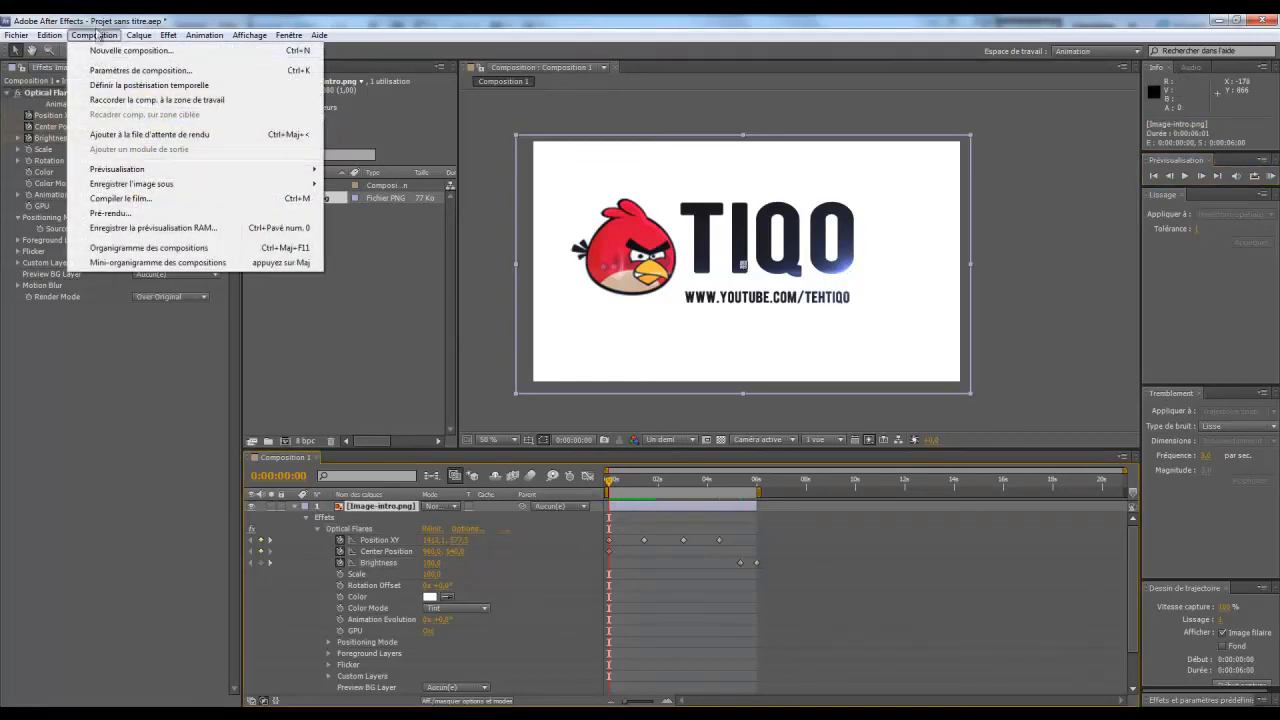
{"action": "left_click", "coordinate": [139, 136]}
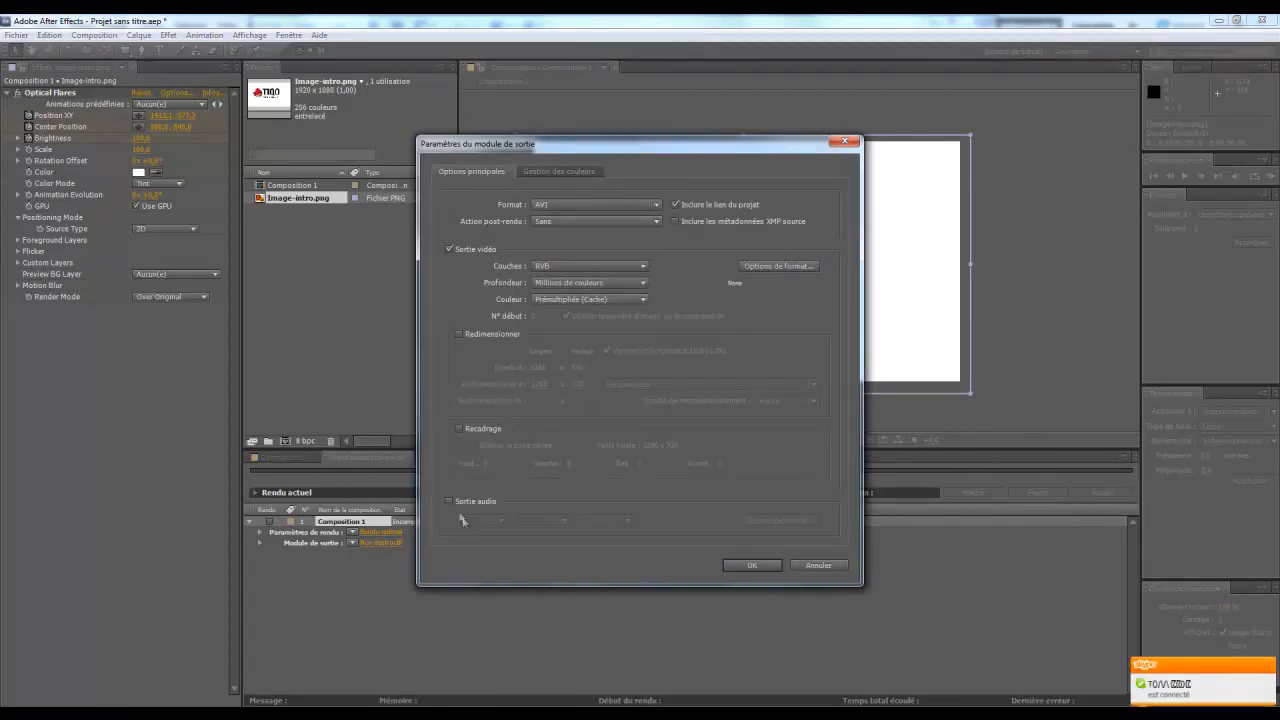
{"action": "left_click", "coordinate": [449, 501]}
{"action": "left_click", "coordinate": [752, 565]}
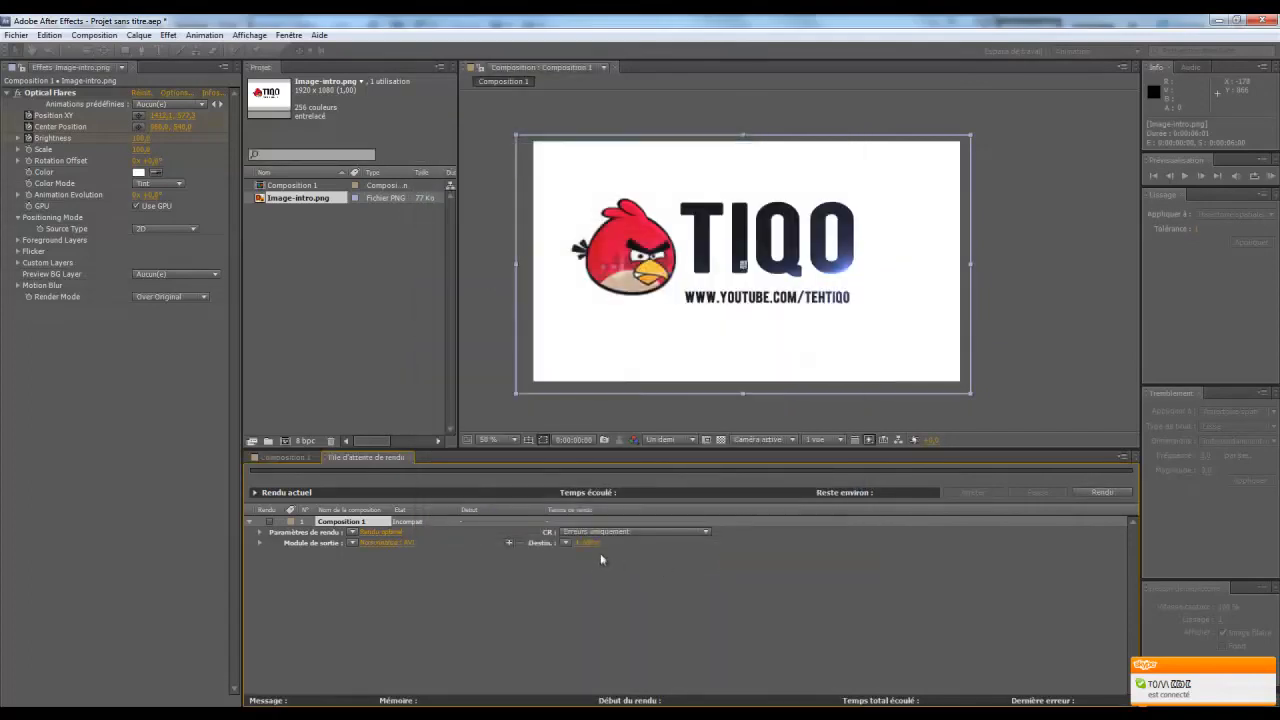
Set the render destination to Intro Tiqo in the MAF folder on the desktop and start rendering
{"action": "left_click", "coordinate": [592, 543]}
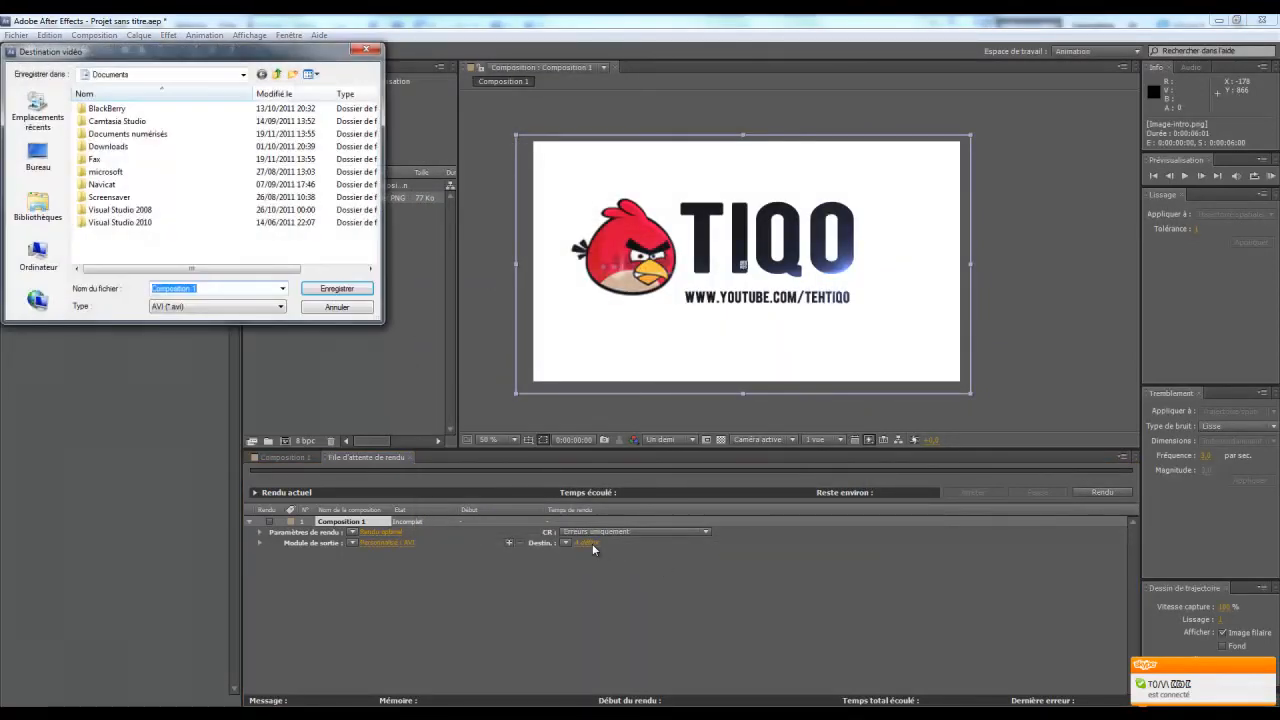
{"action": "left_click", "coordinate": [60, 160]}
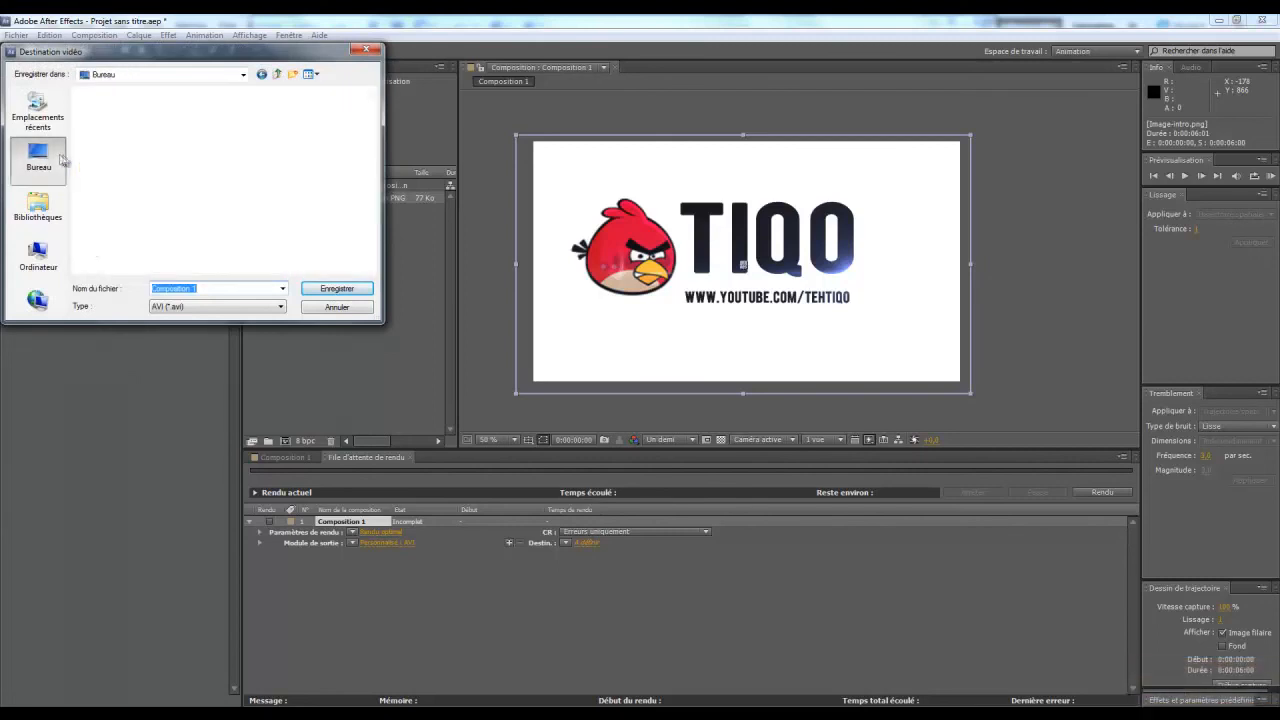
{"action": "double_click", "coordinate": [253, 176]}
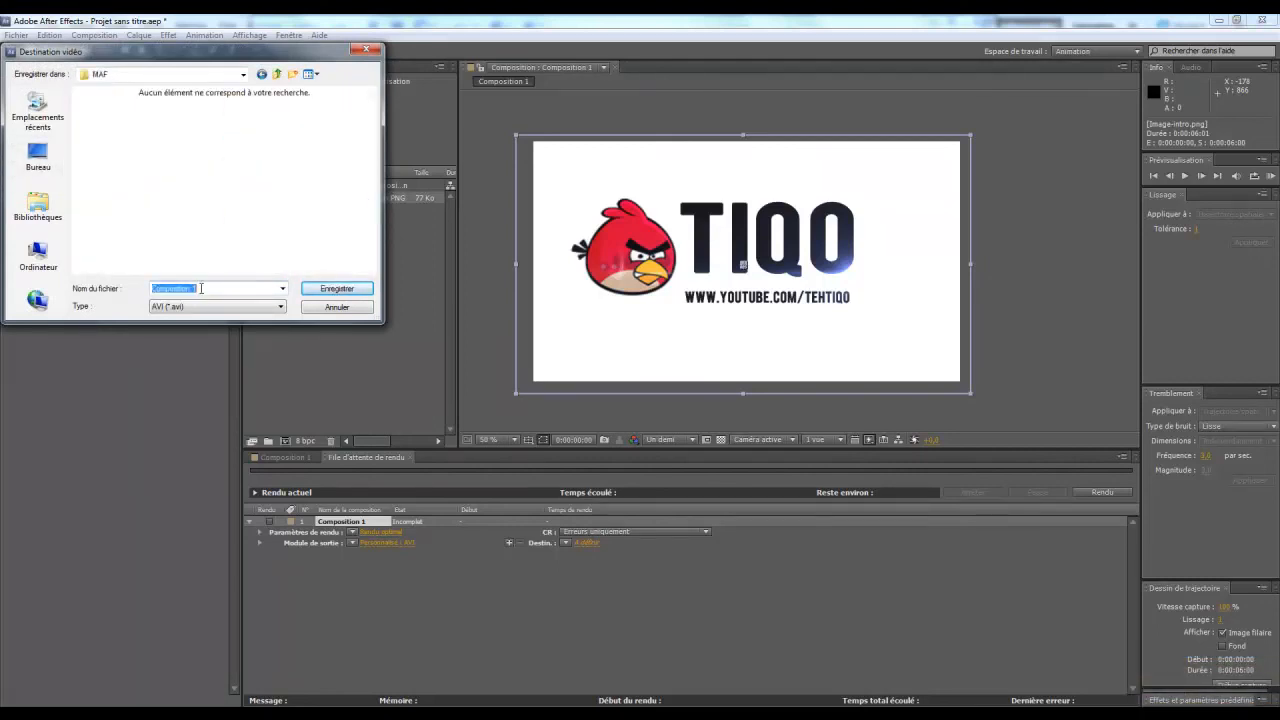
{"action": "type", "text": "Intro Tiqo"}
{"action": "key", "text": "Return"}
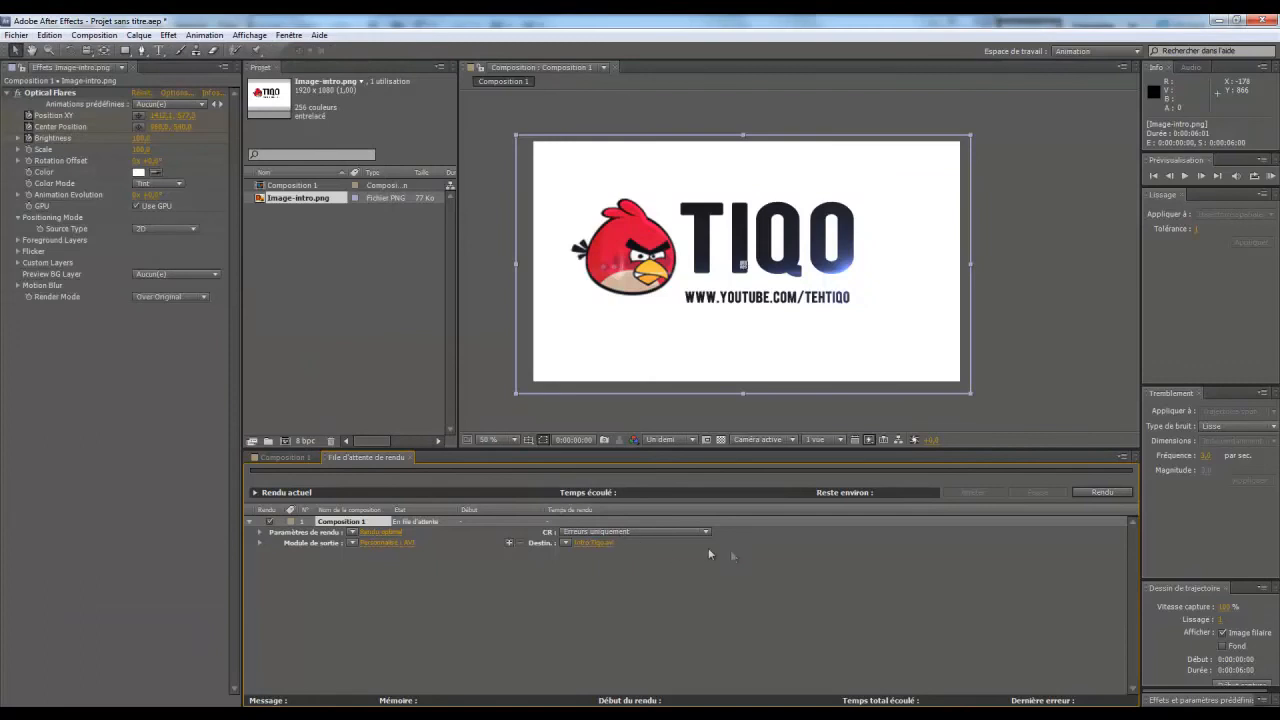
{"action": "left_click", "coordinate": [1076, 492]}
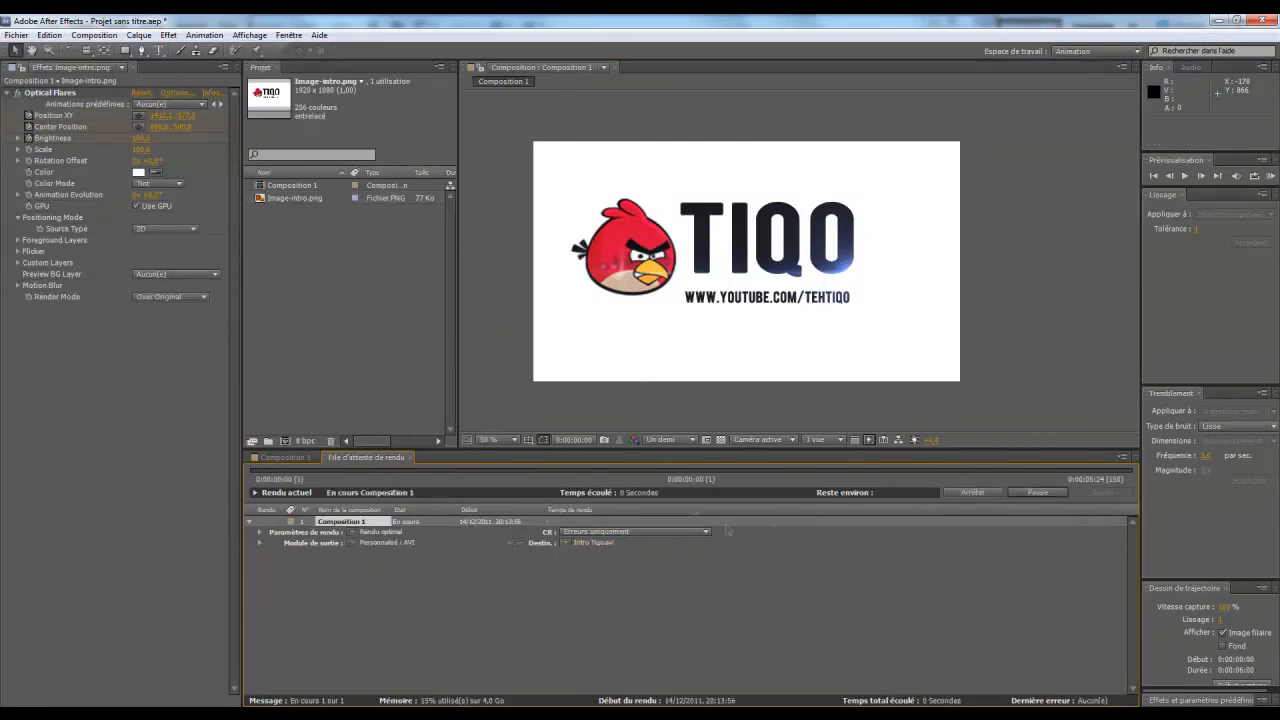